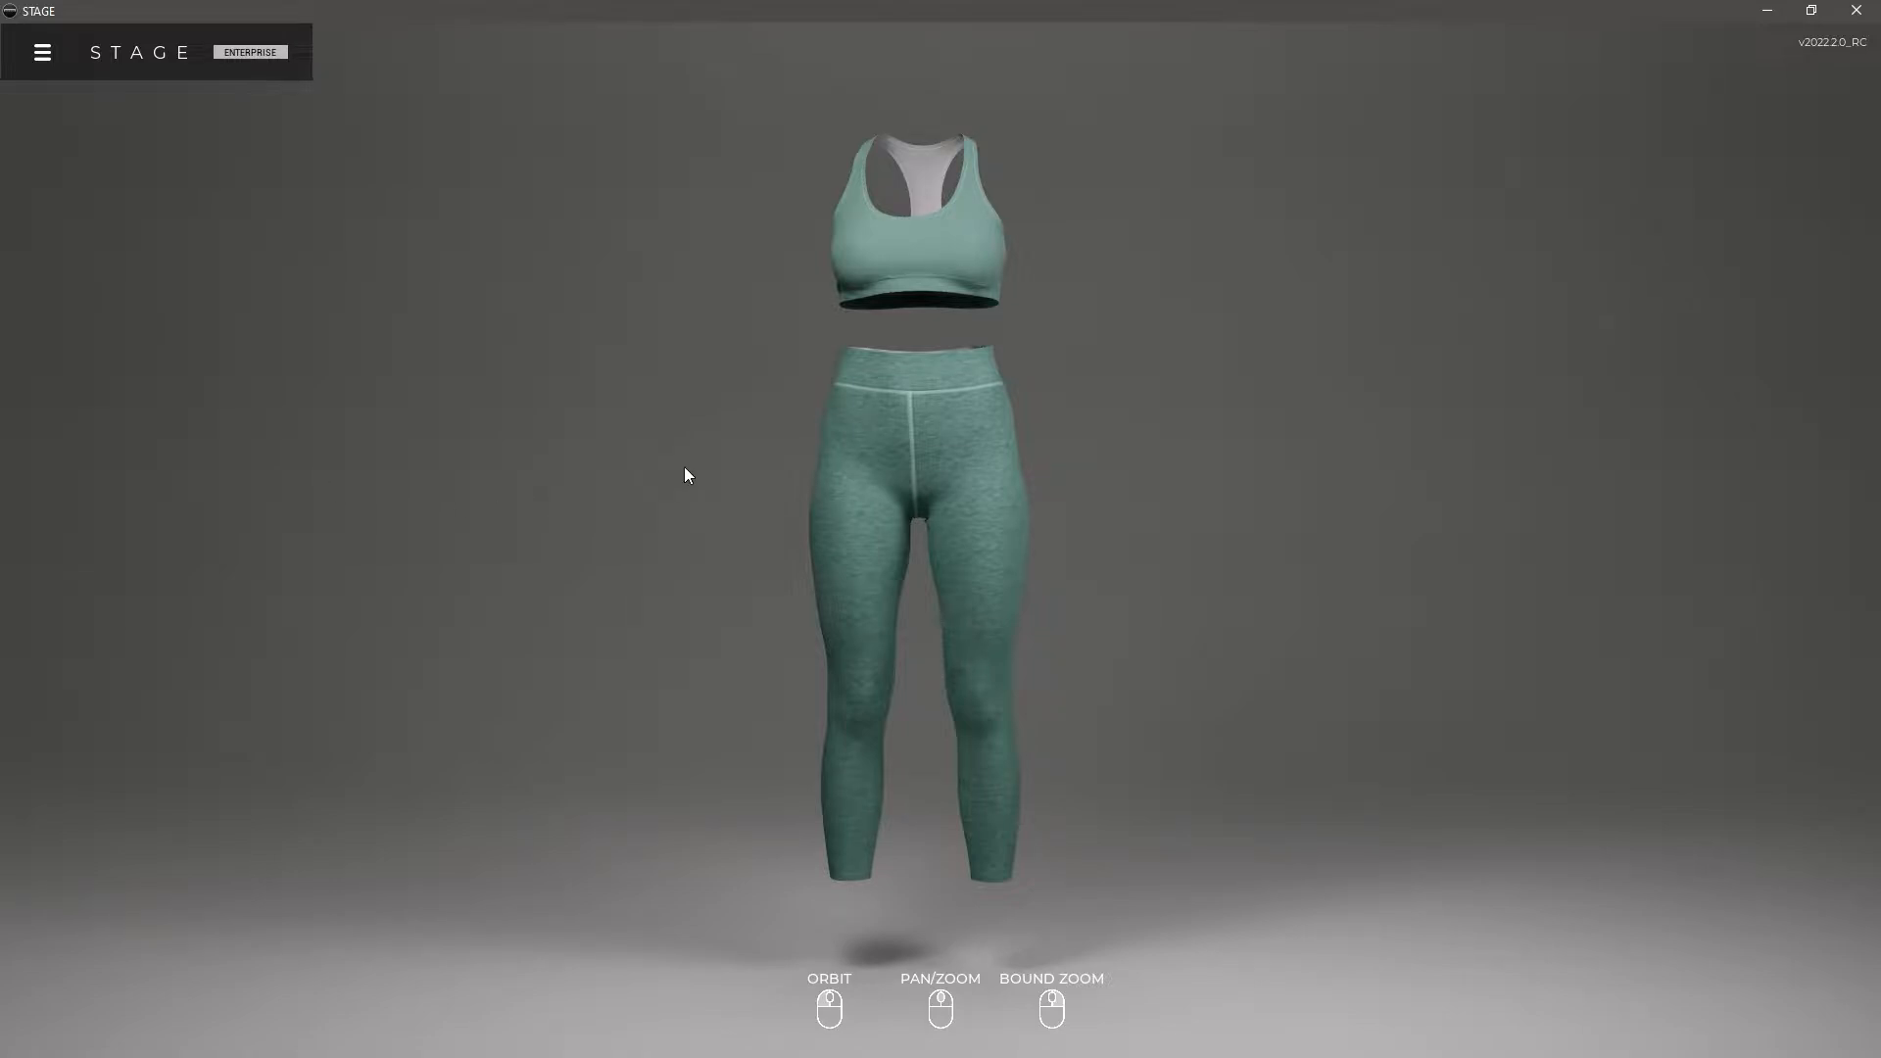
Try the High Spot lighting preset on the garments, followed by the Warm Cool preset.
click(42, 52)
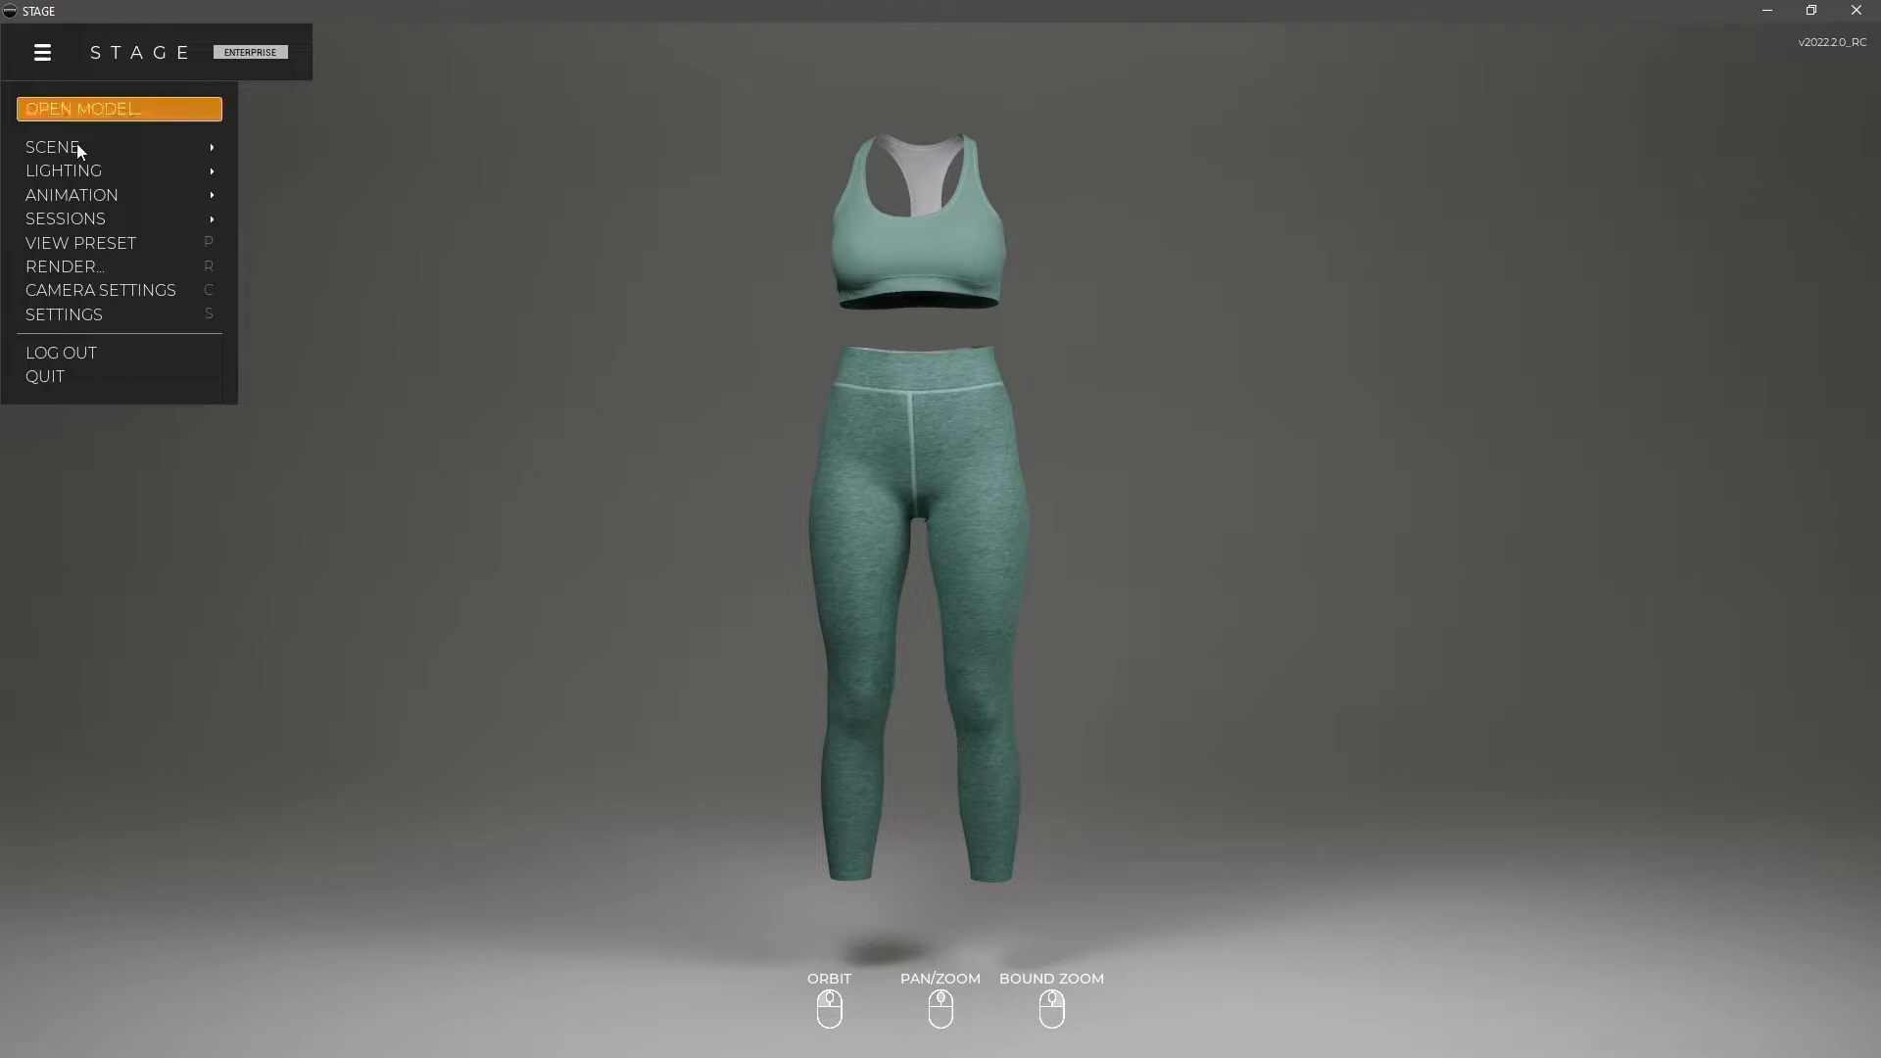
mouse_move(79, 171)
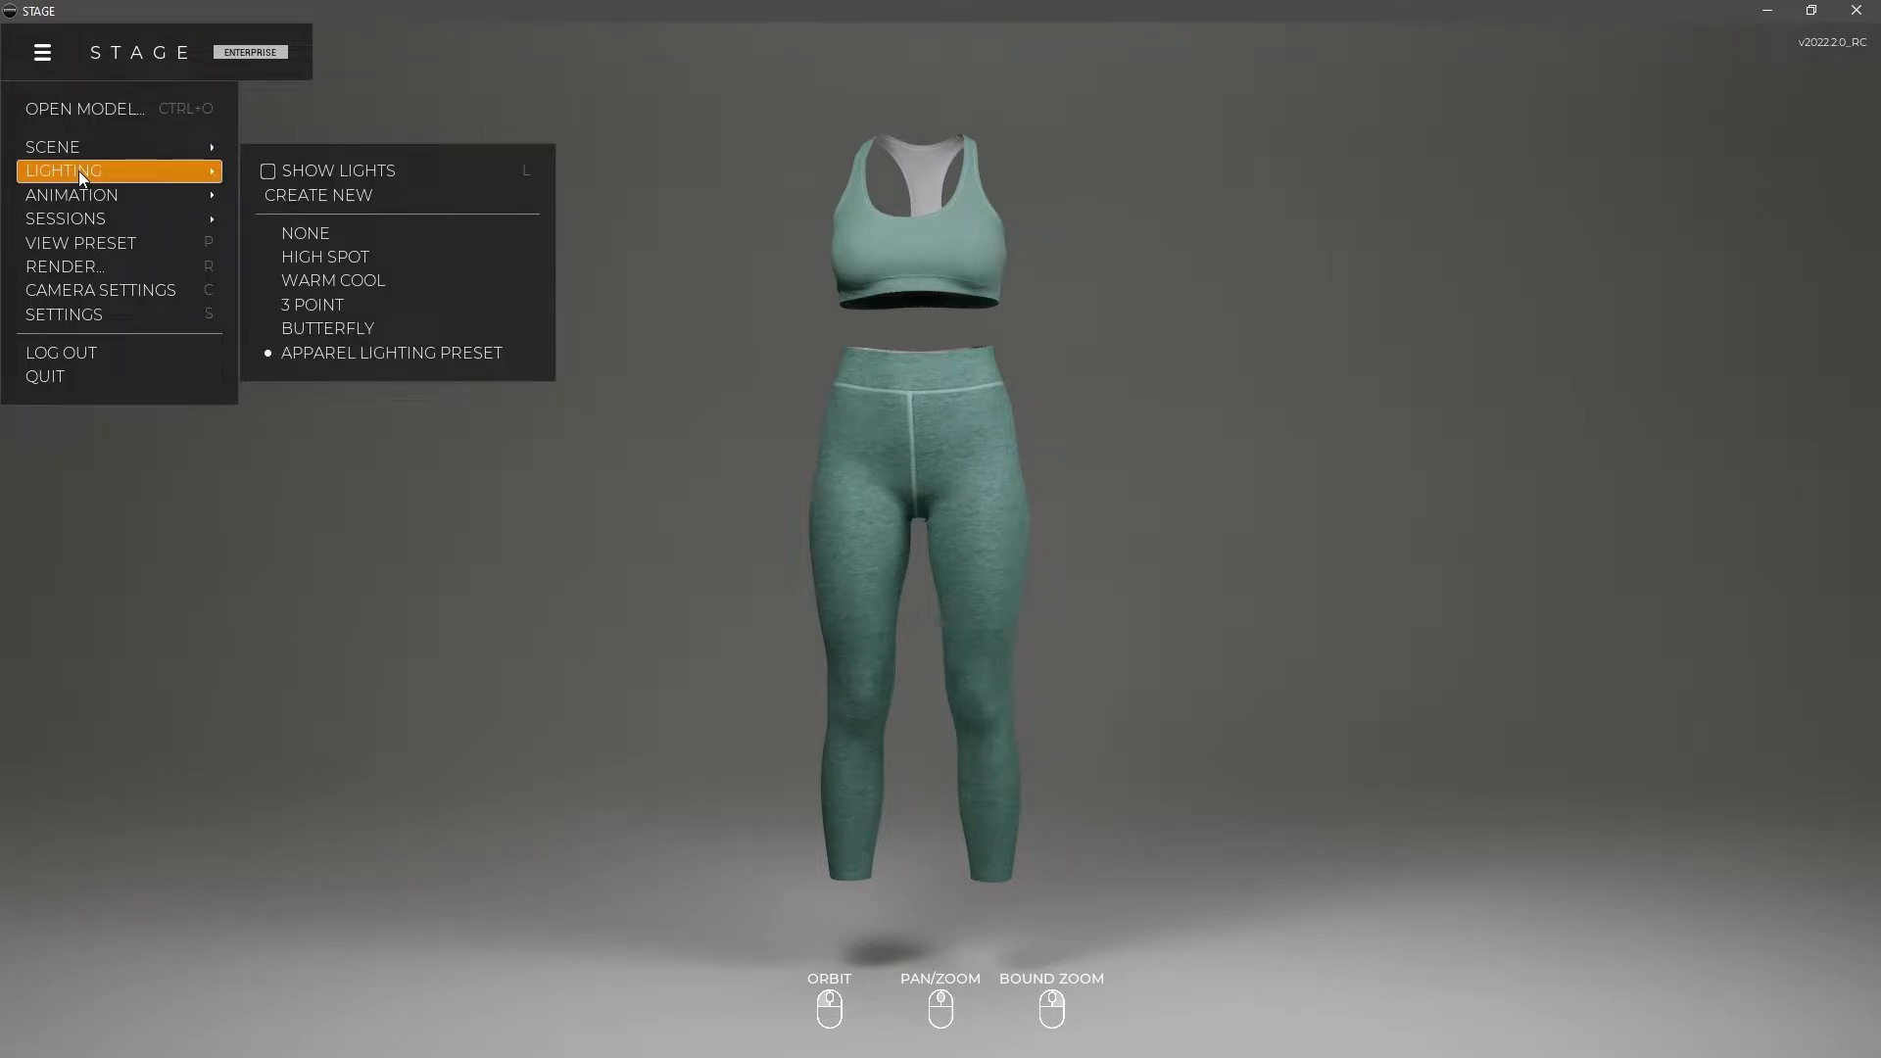
click(335, 259)
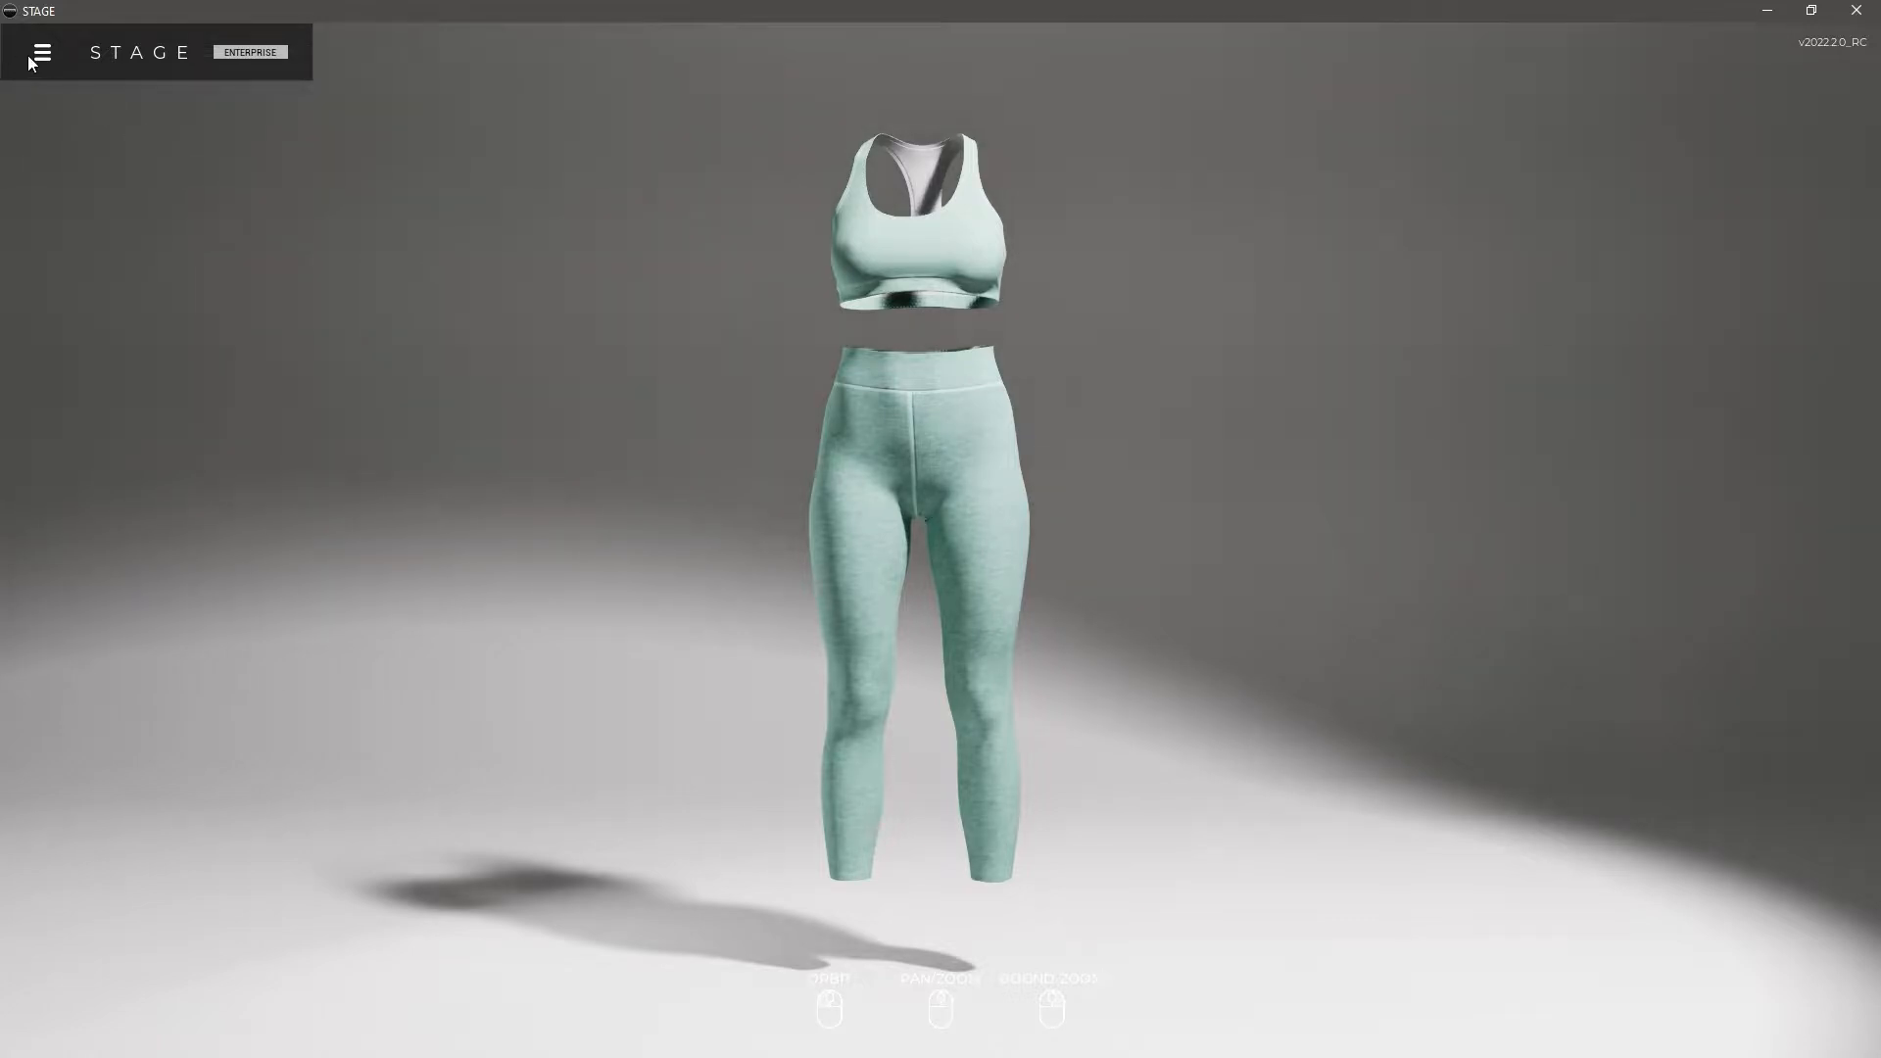
click(34, 59)
mouse_move(72, 177)
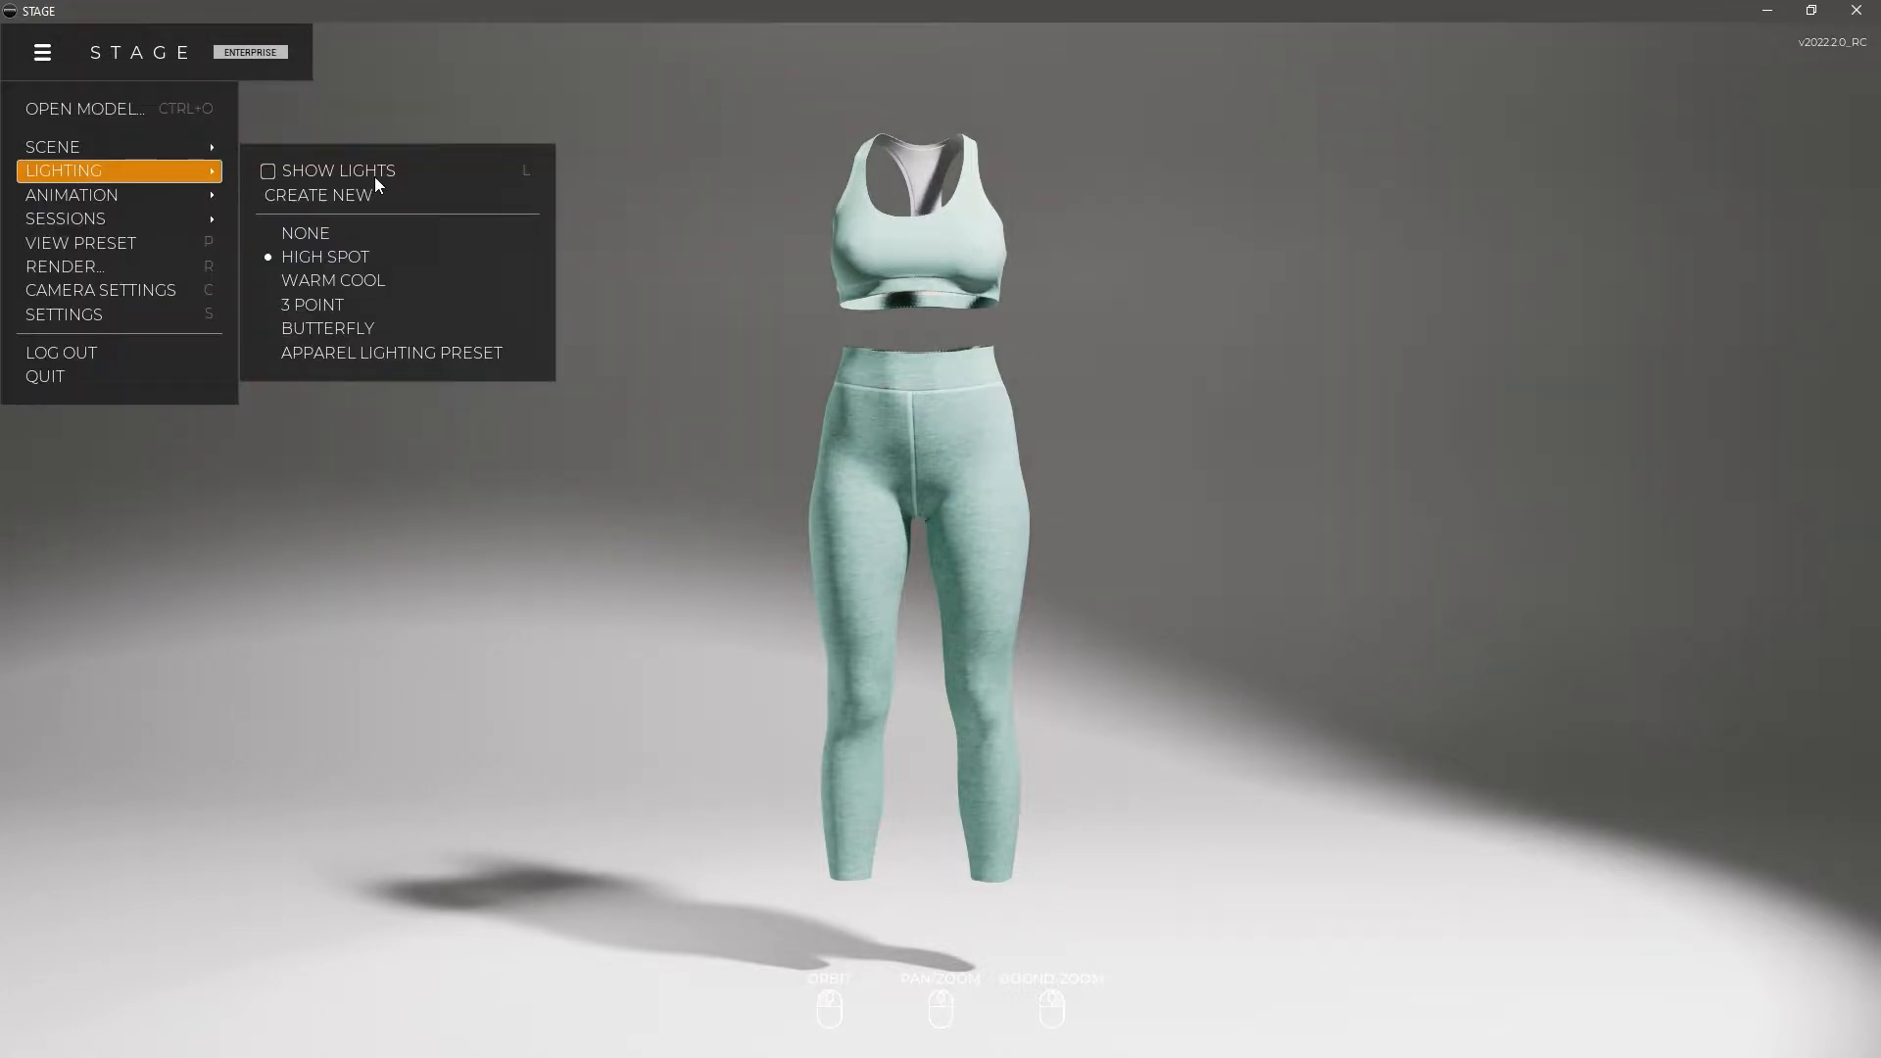
click(341, 279)
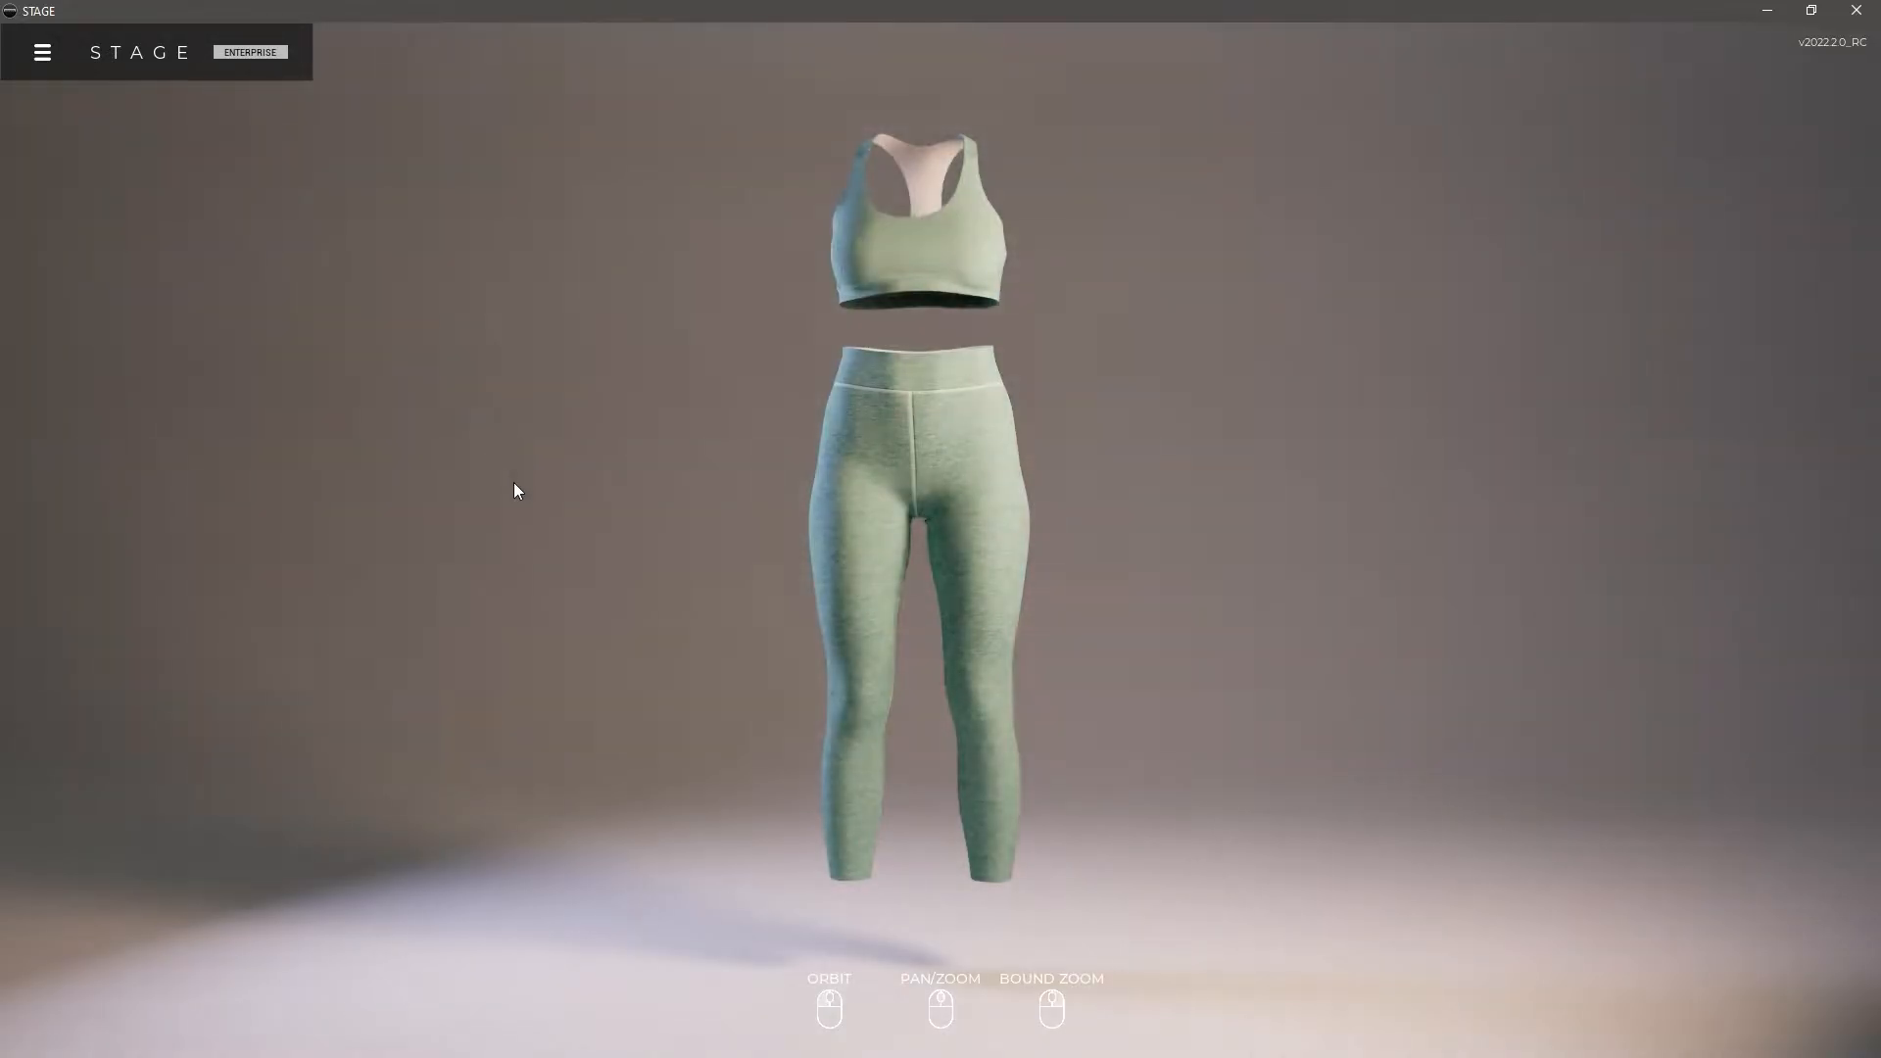
Try the 3 Point lighting preset on the garments, followed by the Butterfly preset.
click(49, 65)
mouse_move(59, 174)
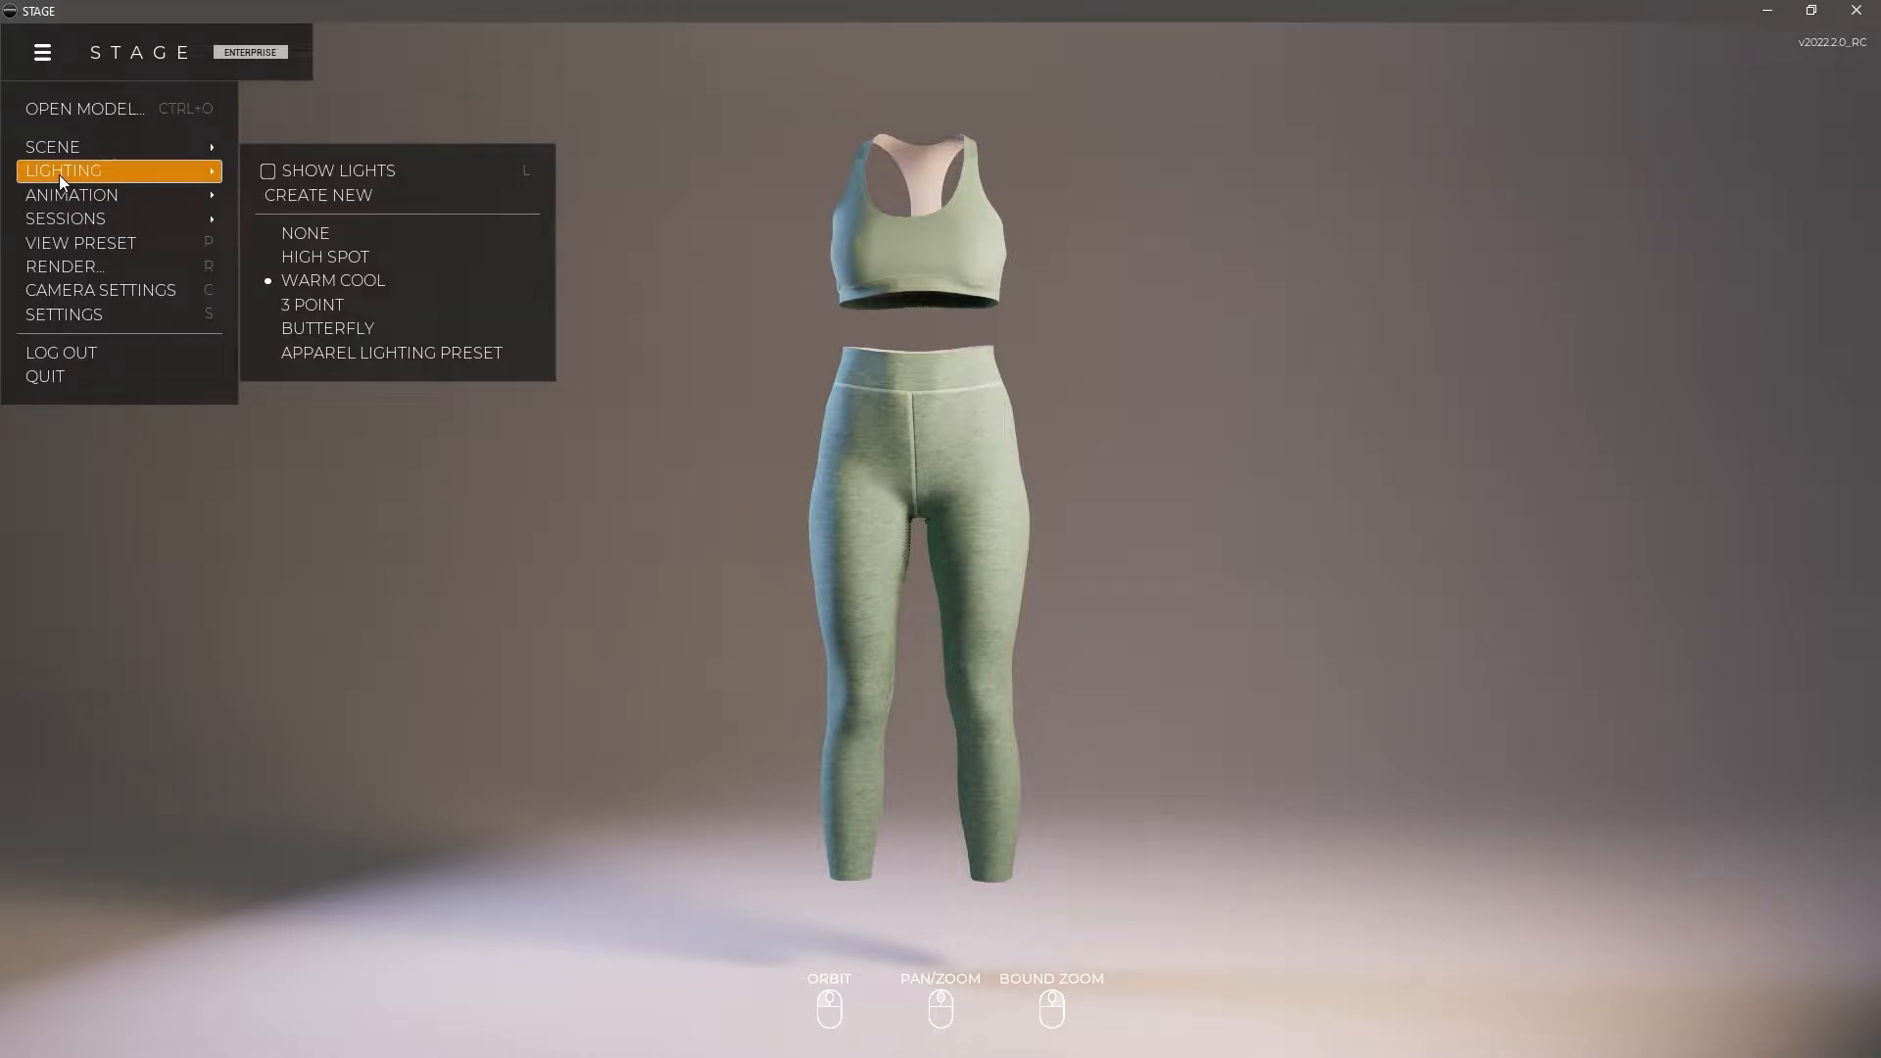
click(325, 311)
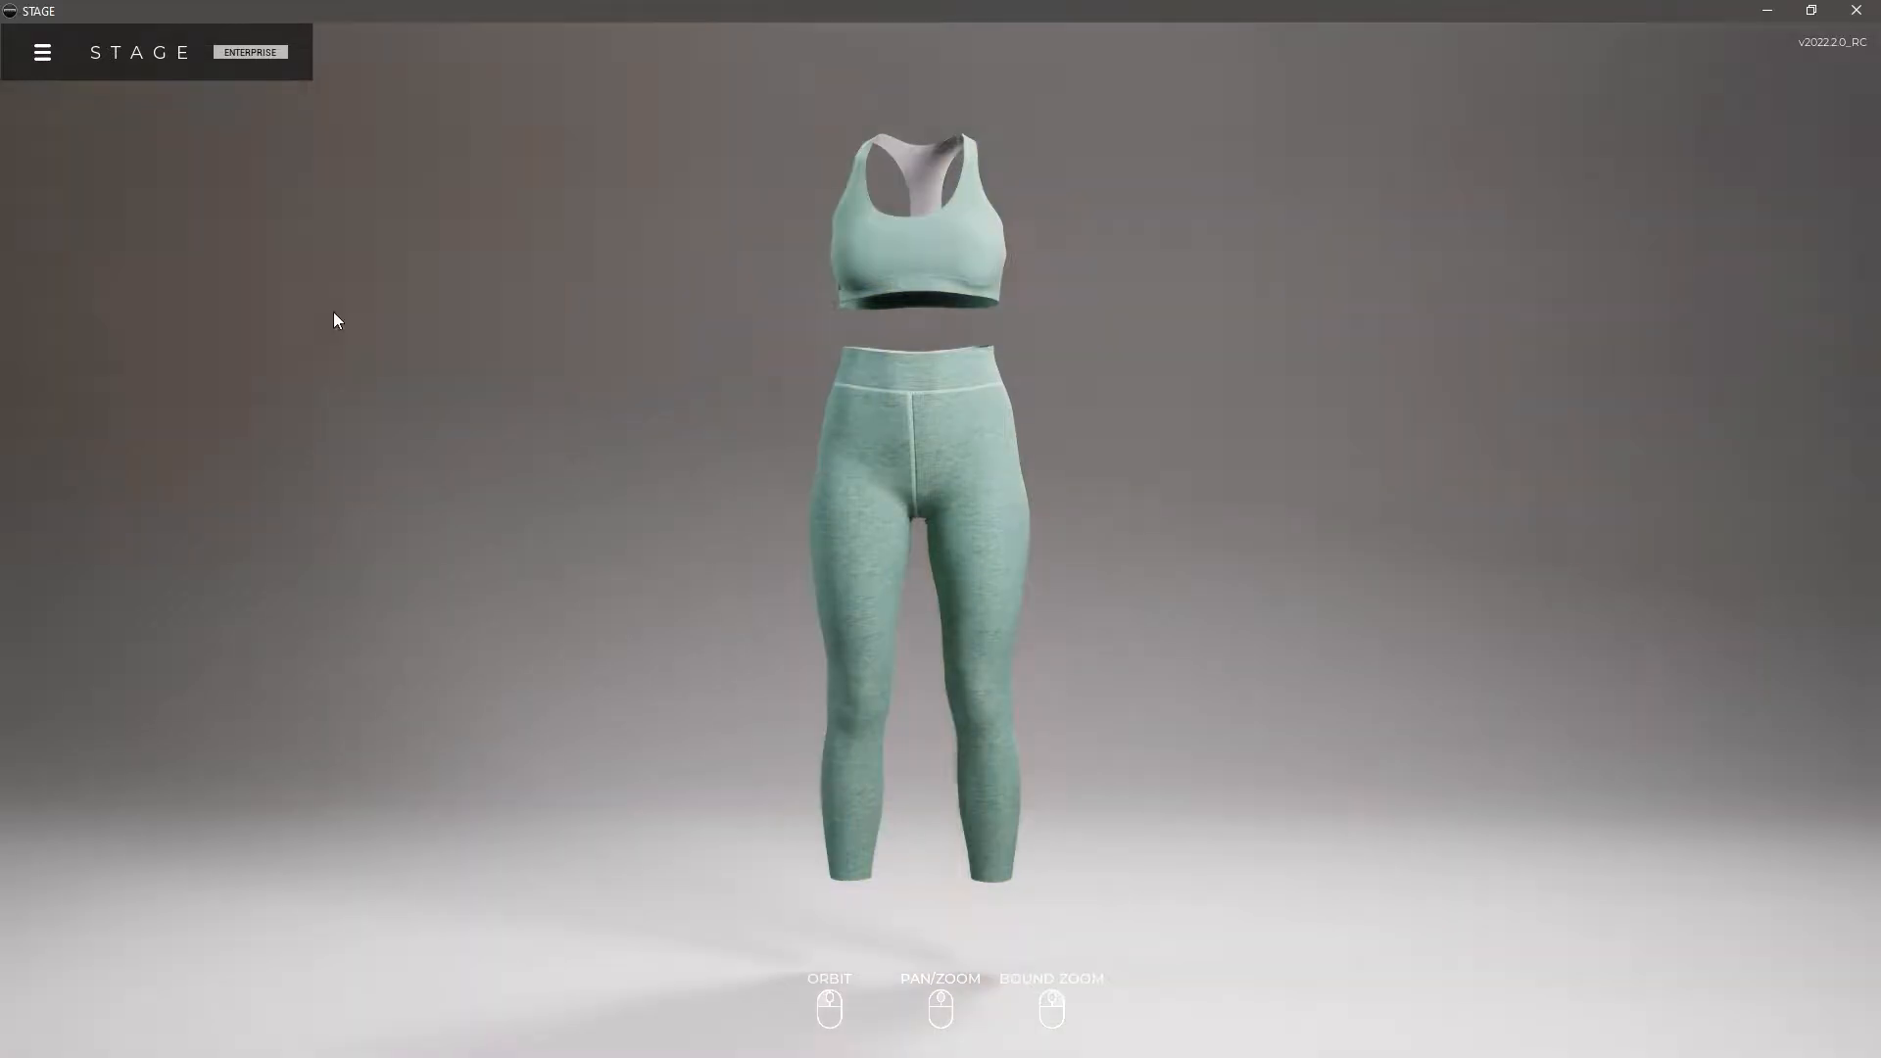
click(41, 59)
mouse_move(77, 172)
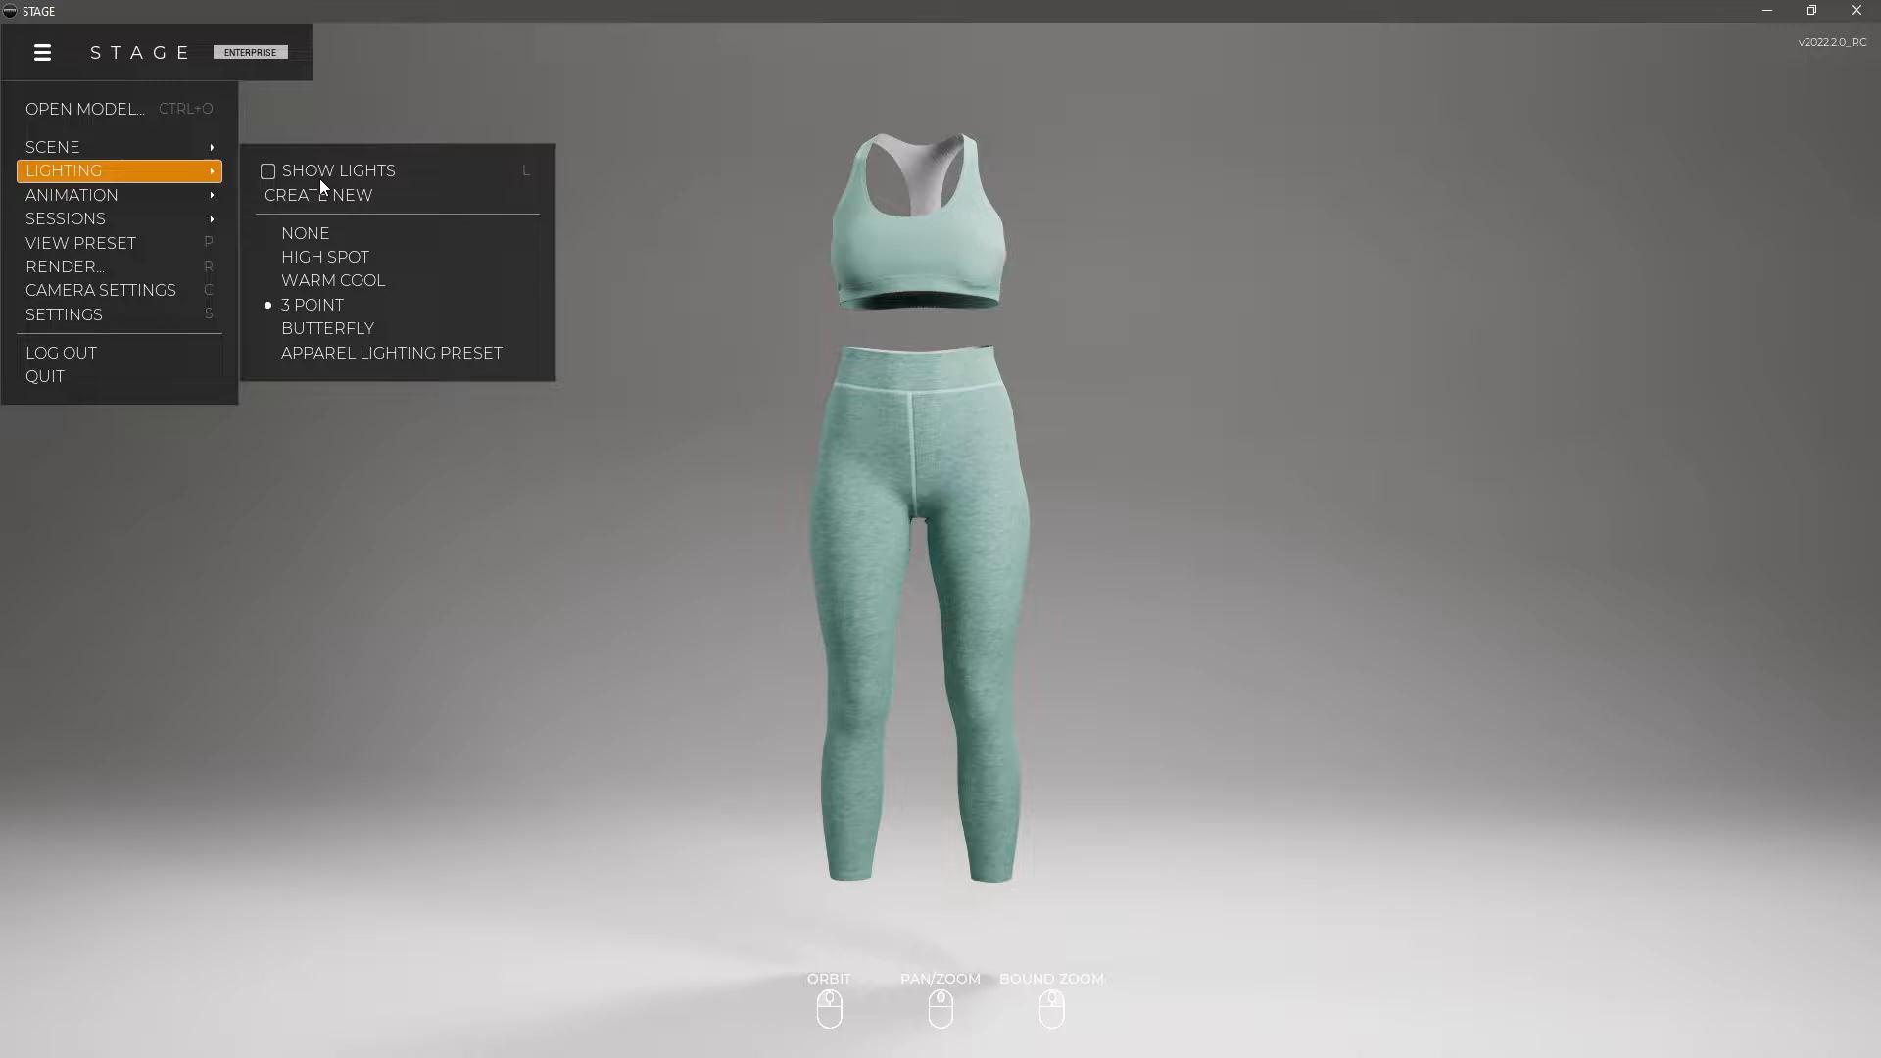
click(323, 333)
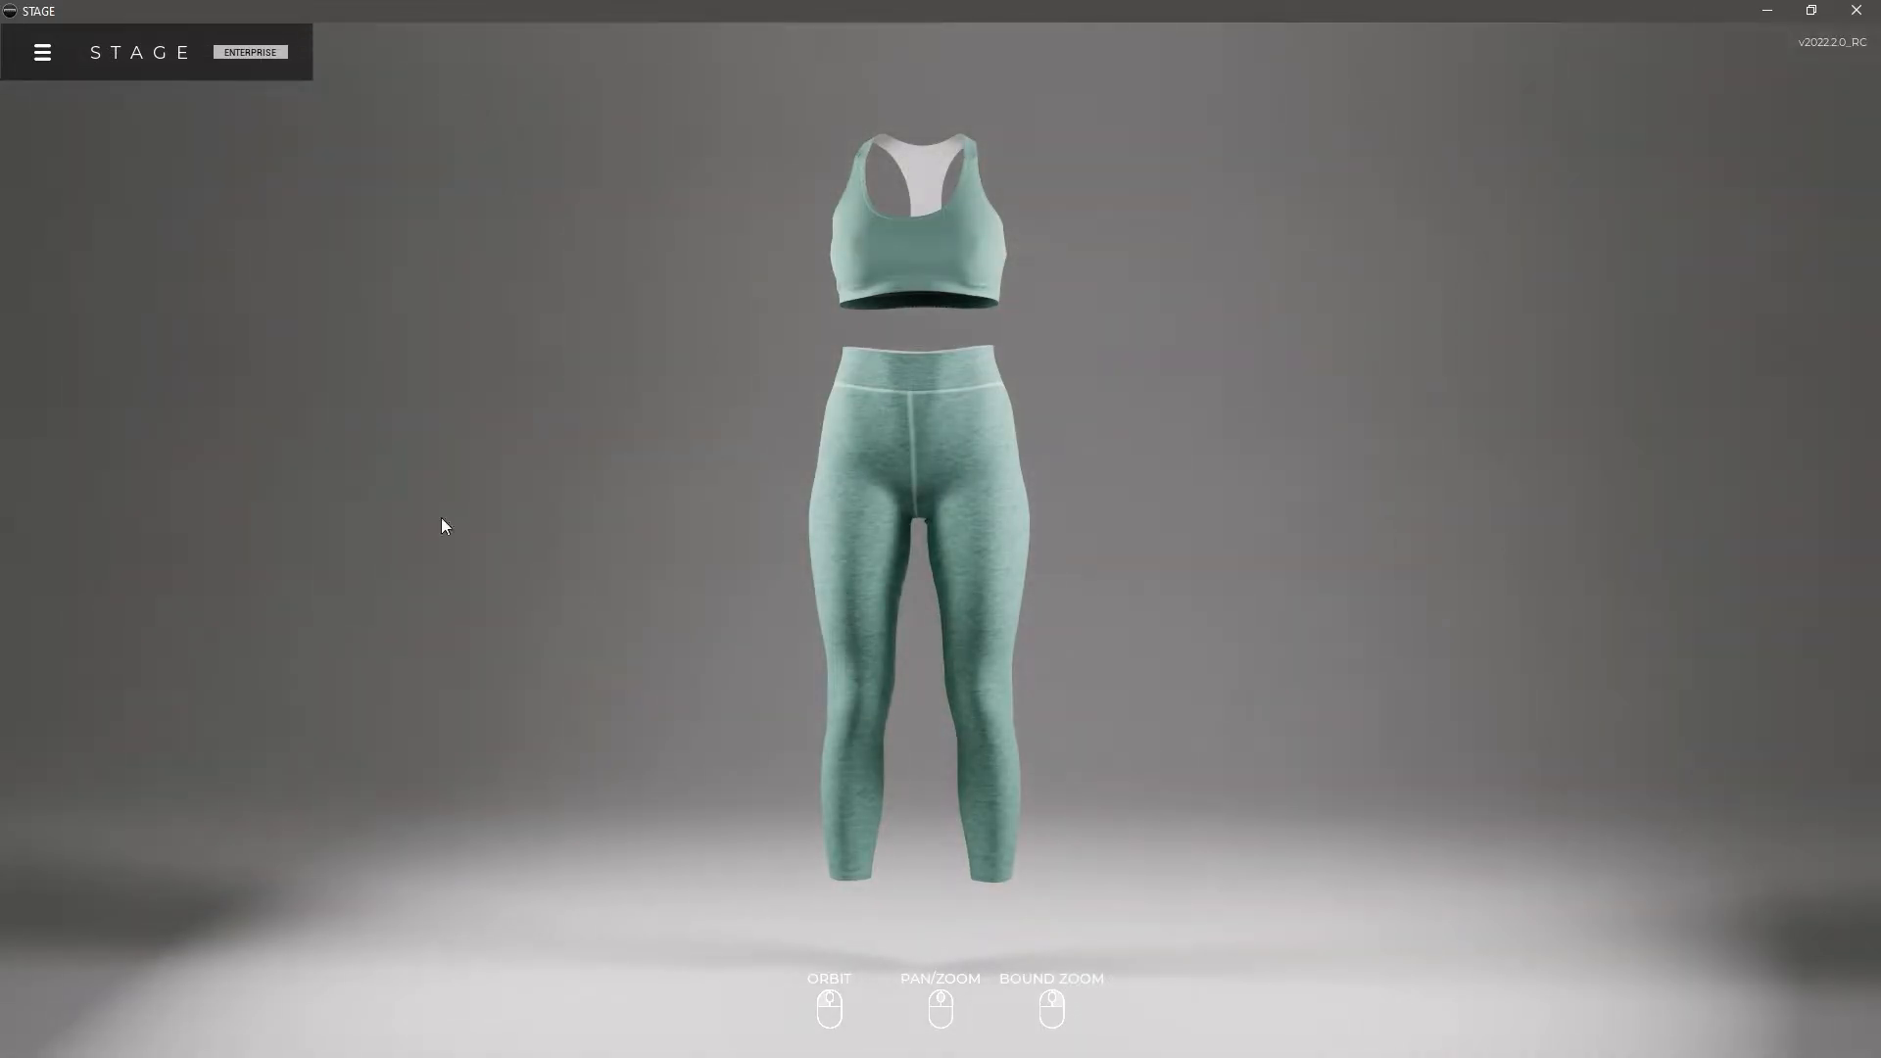
Switch the lighting back to Apparel Lighting Preset and inspect the garments from several angles.
click(43, 55)
mouse_move(71, 172)
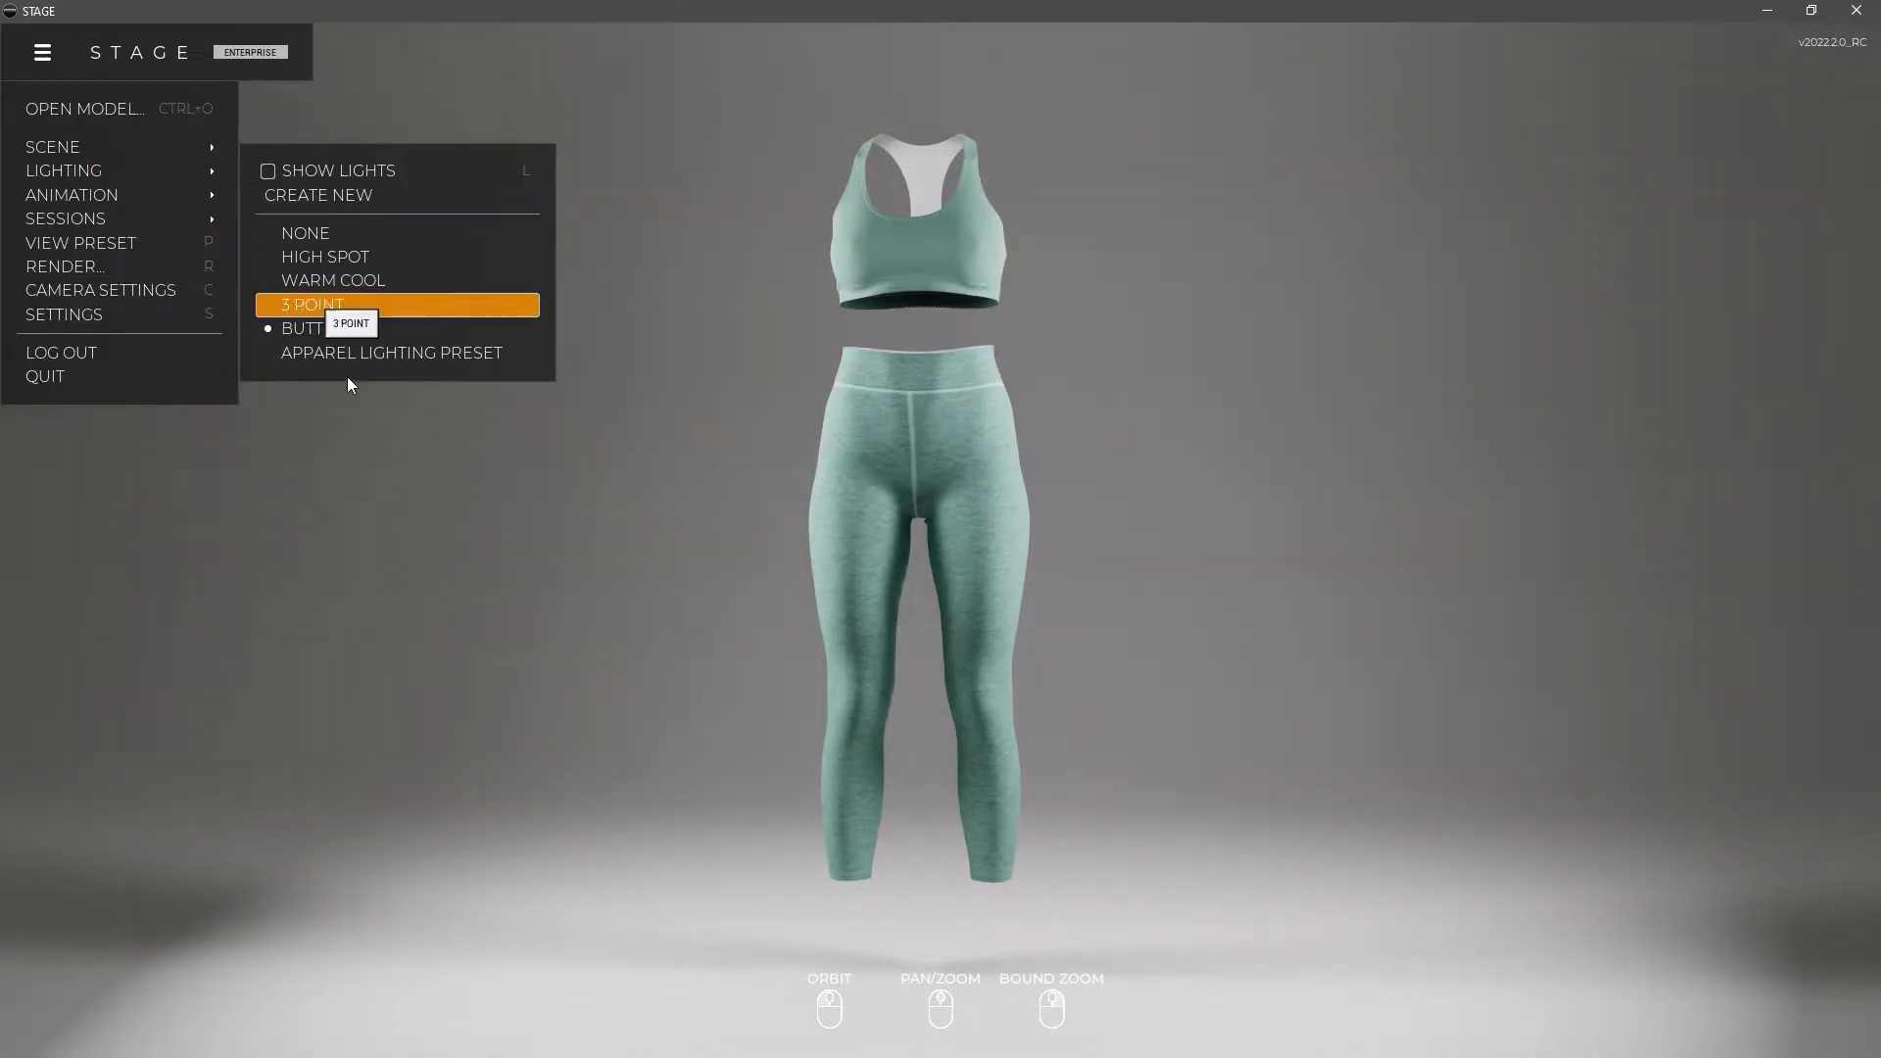
click(380, 355)
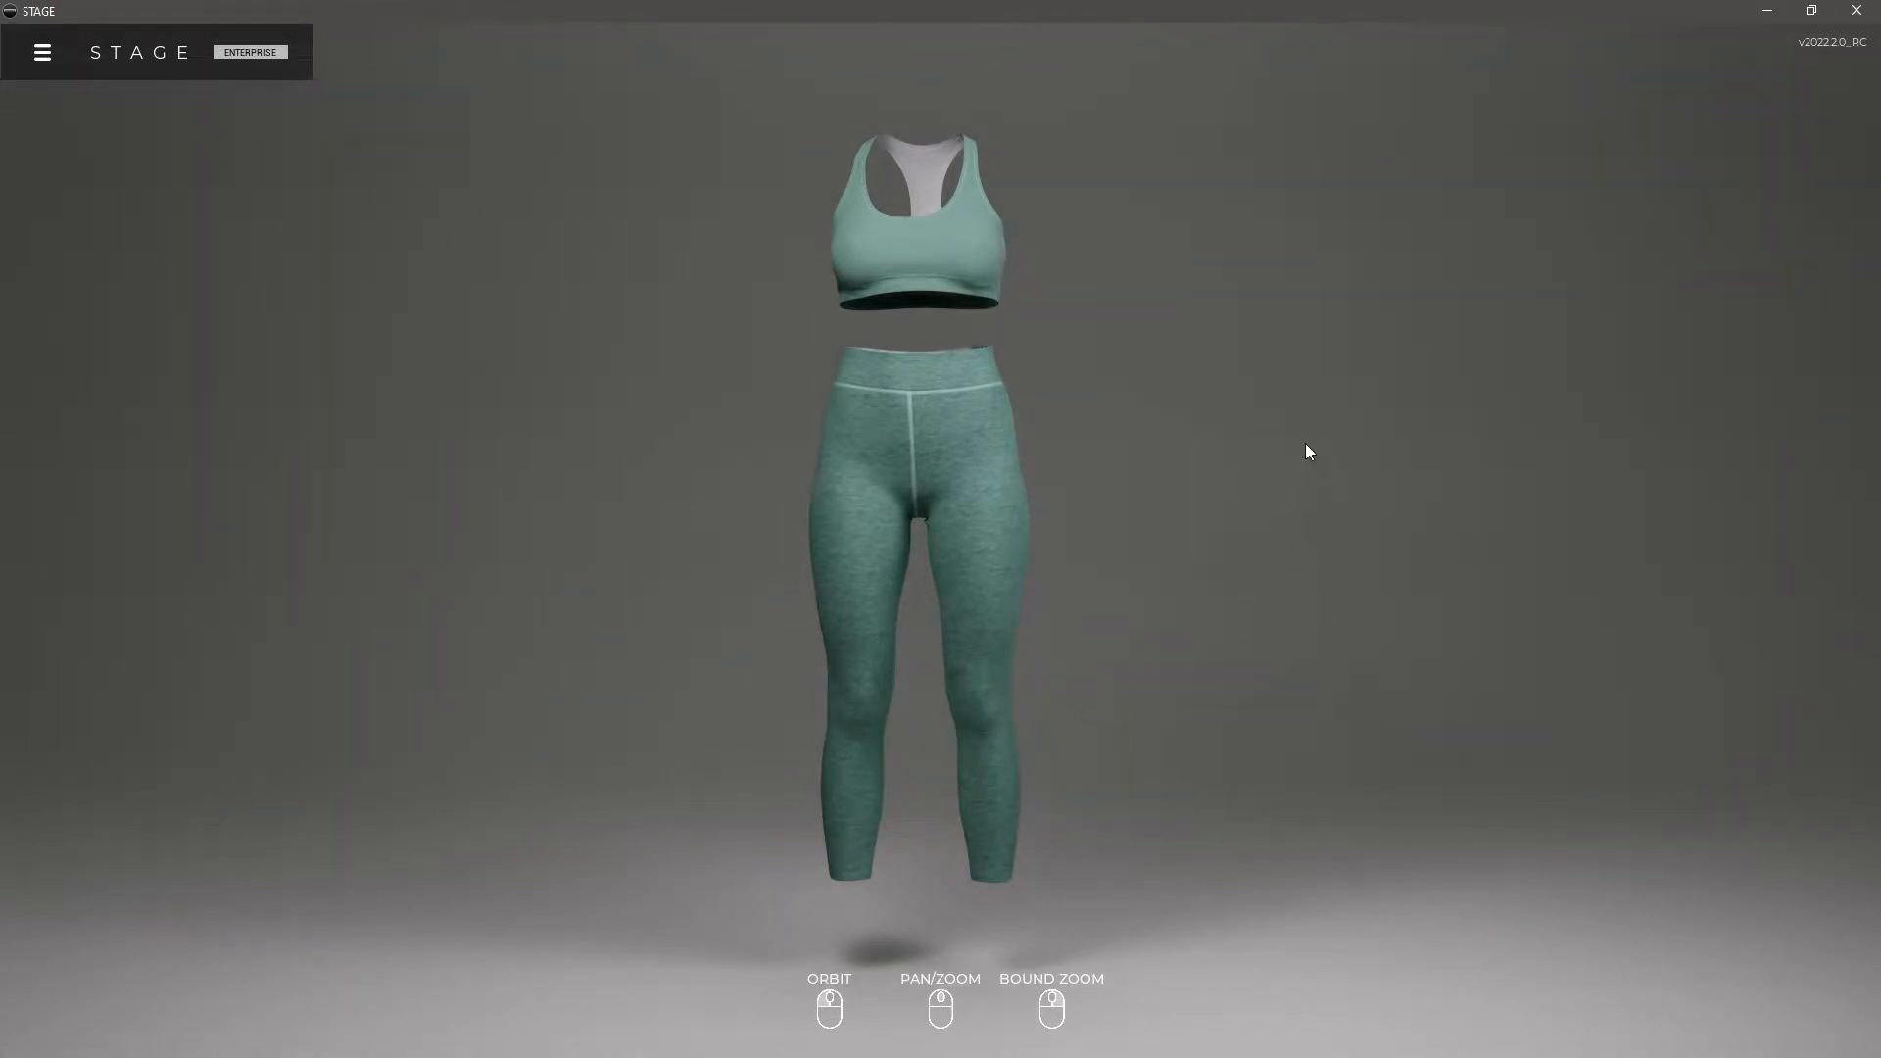
drag(755, 538, 822, 672)
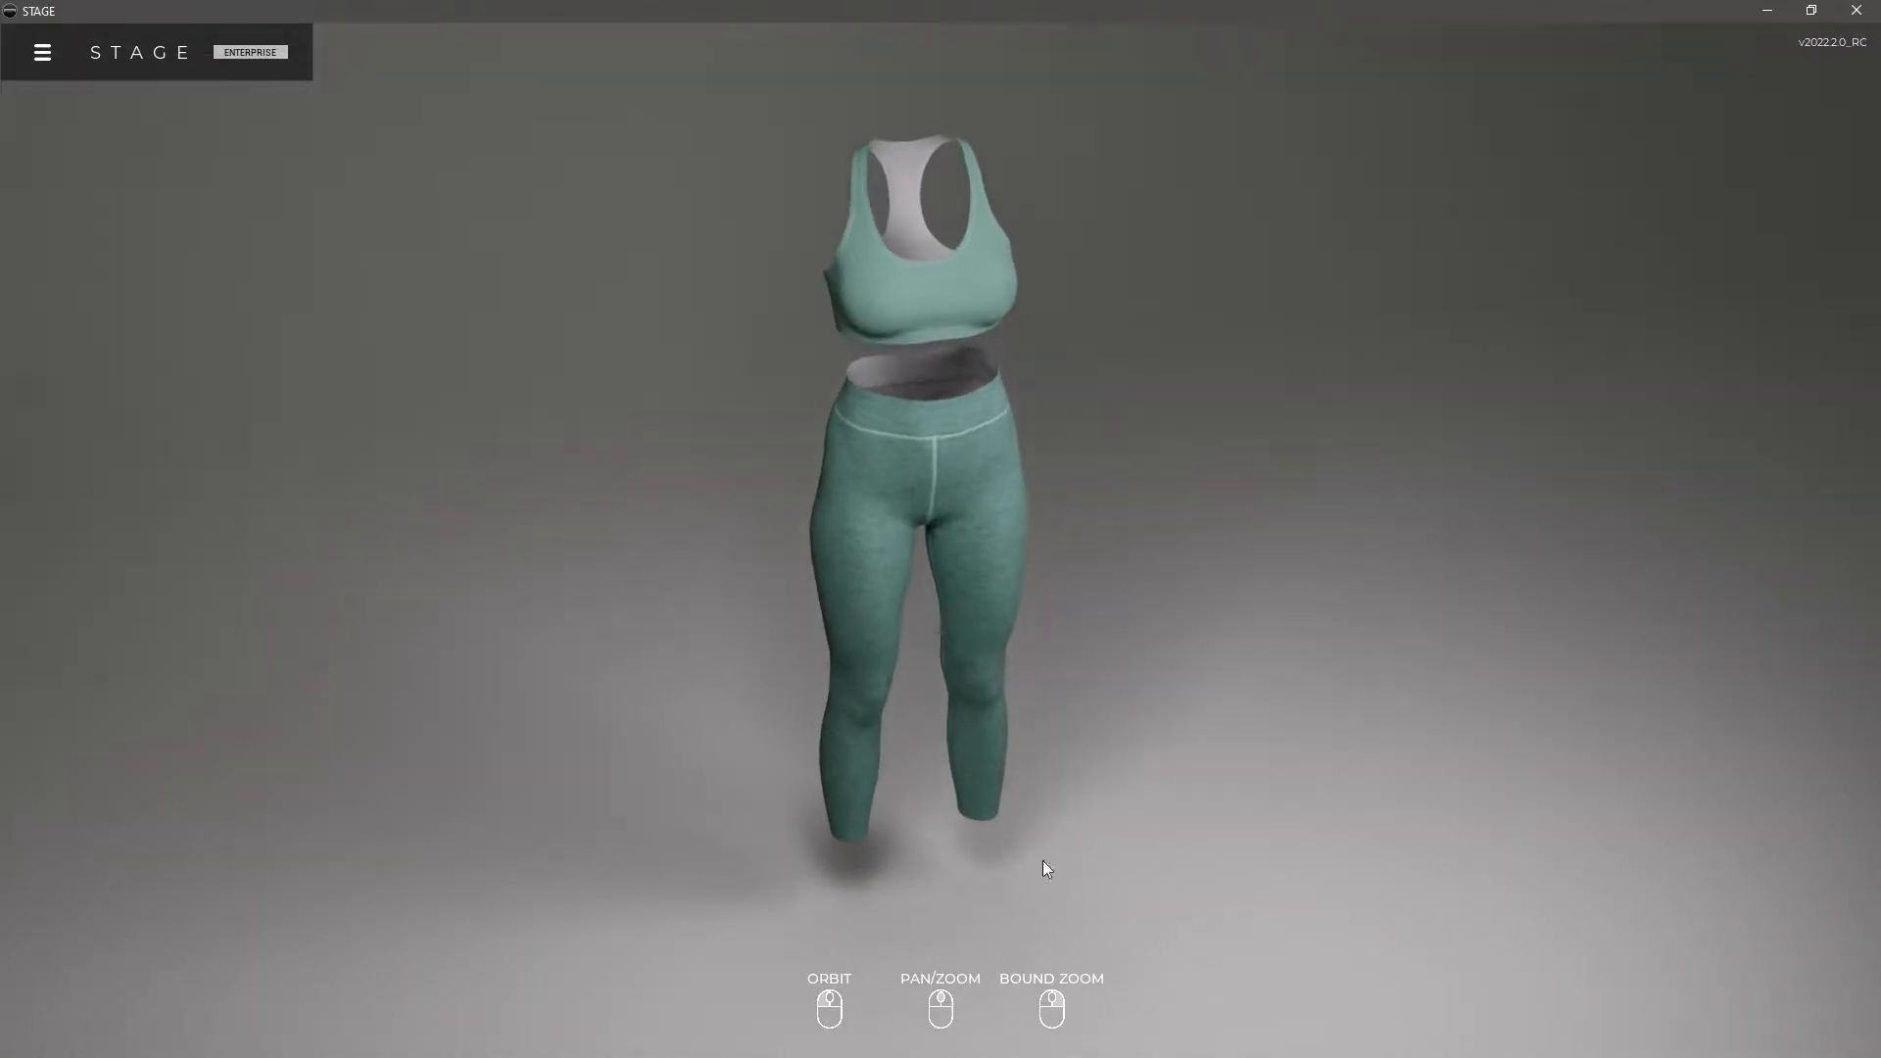
mouse_move(973, 643)
mouse_down()
mouse_move(865, 608)
mouse_move(844, 550)
mouse_move(899, 592)
mouse_move(934, 545)
mouse_up()
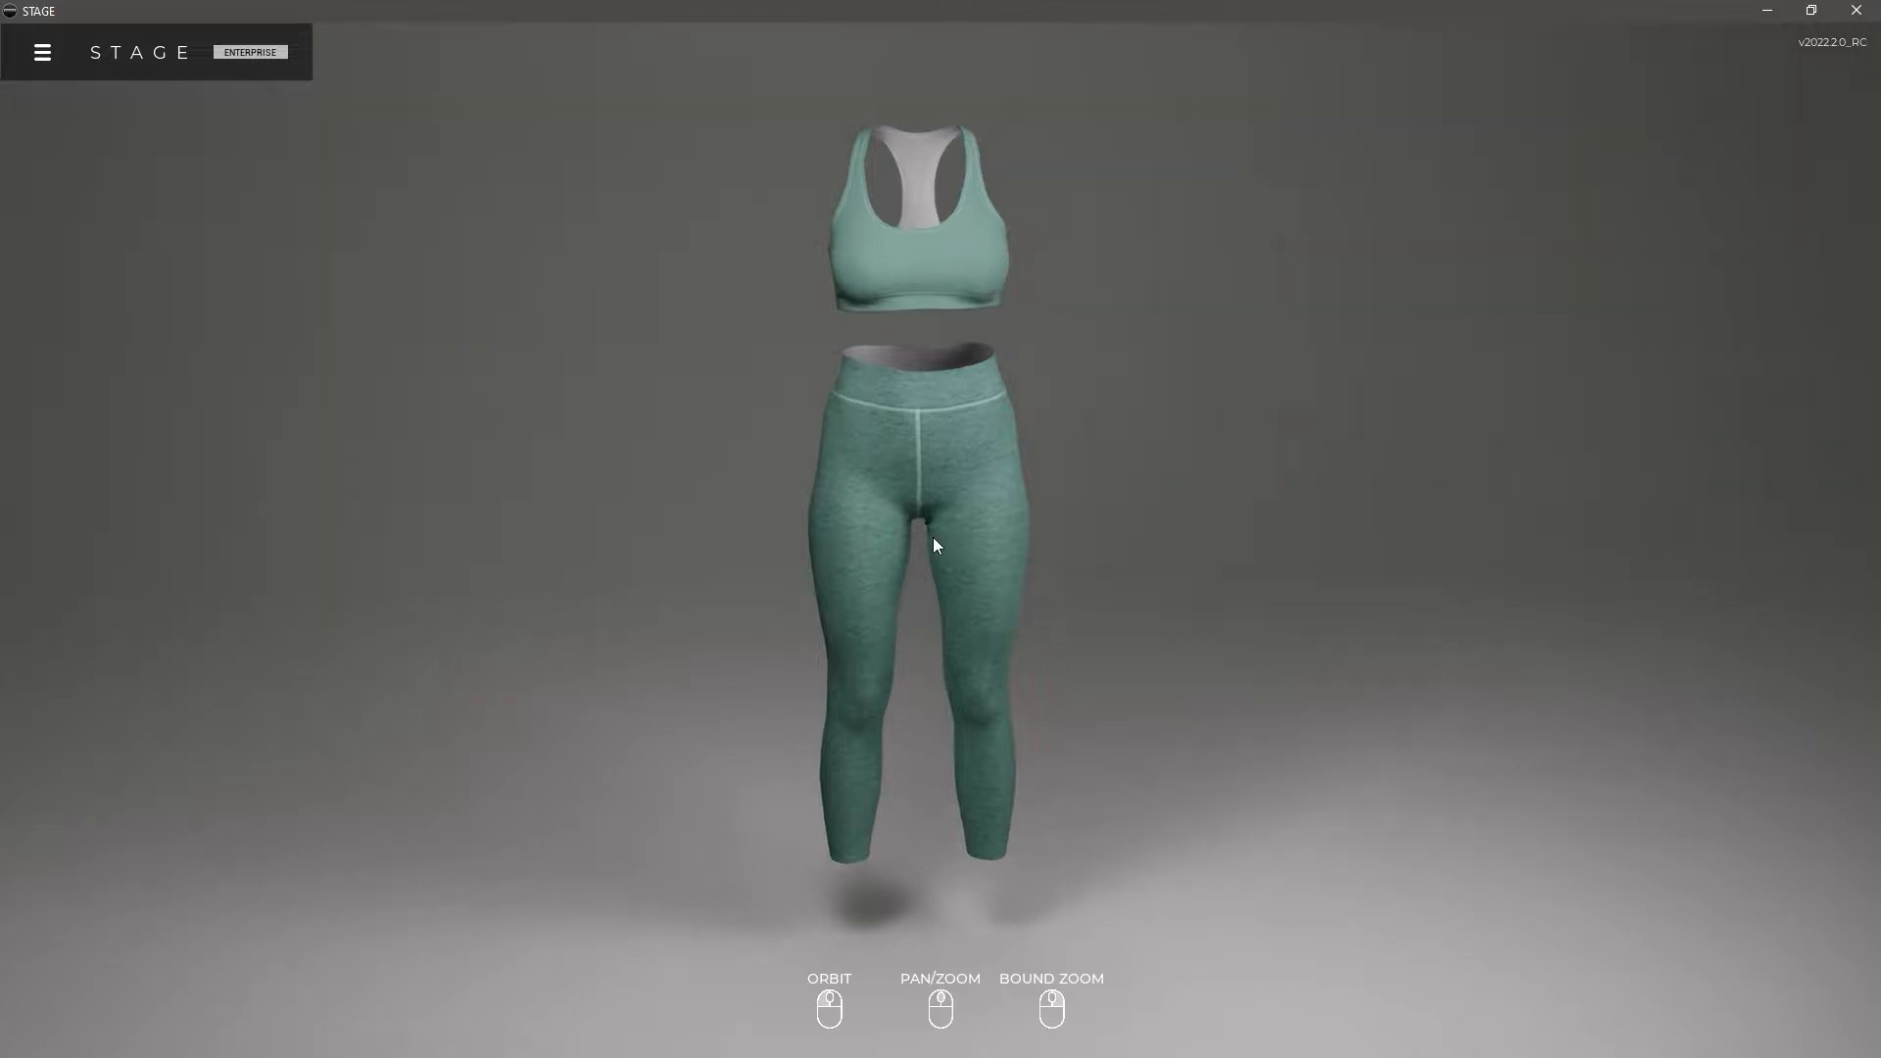
drag(866, 361, 931, 487)
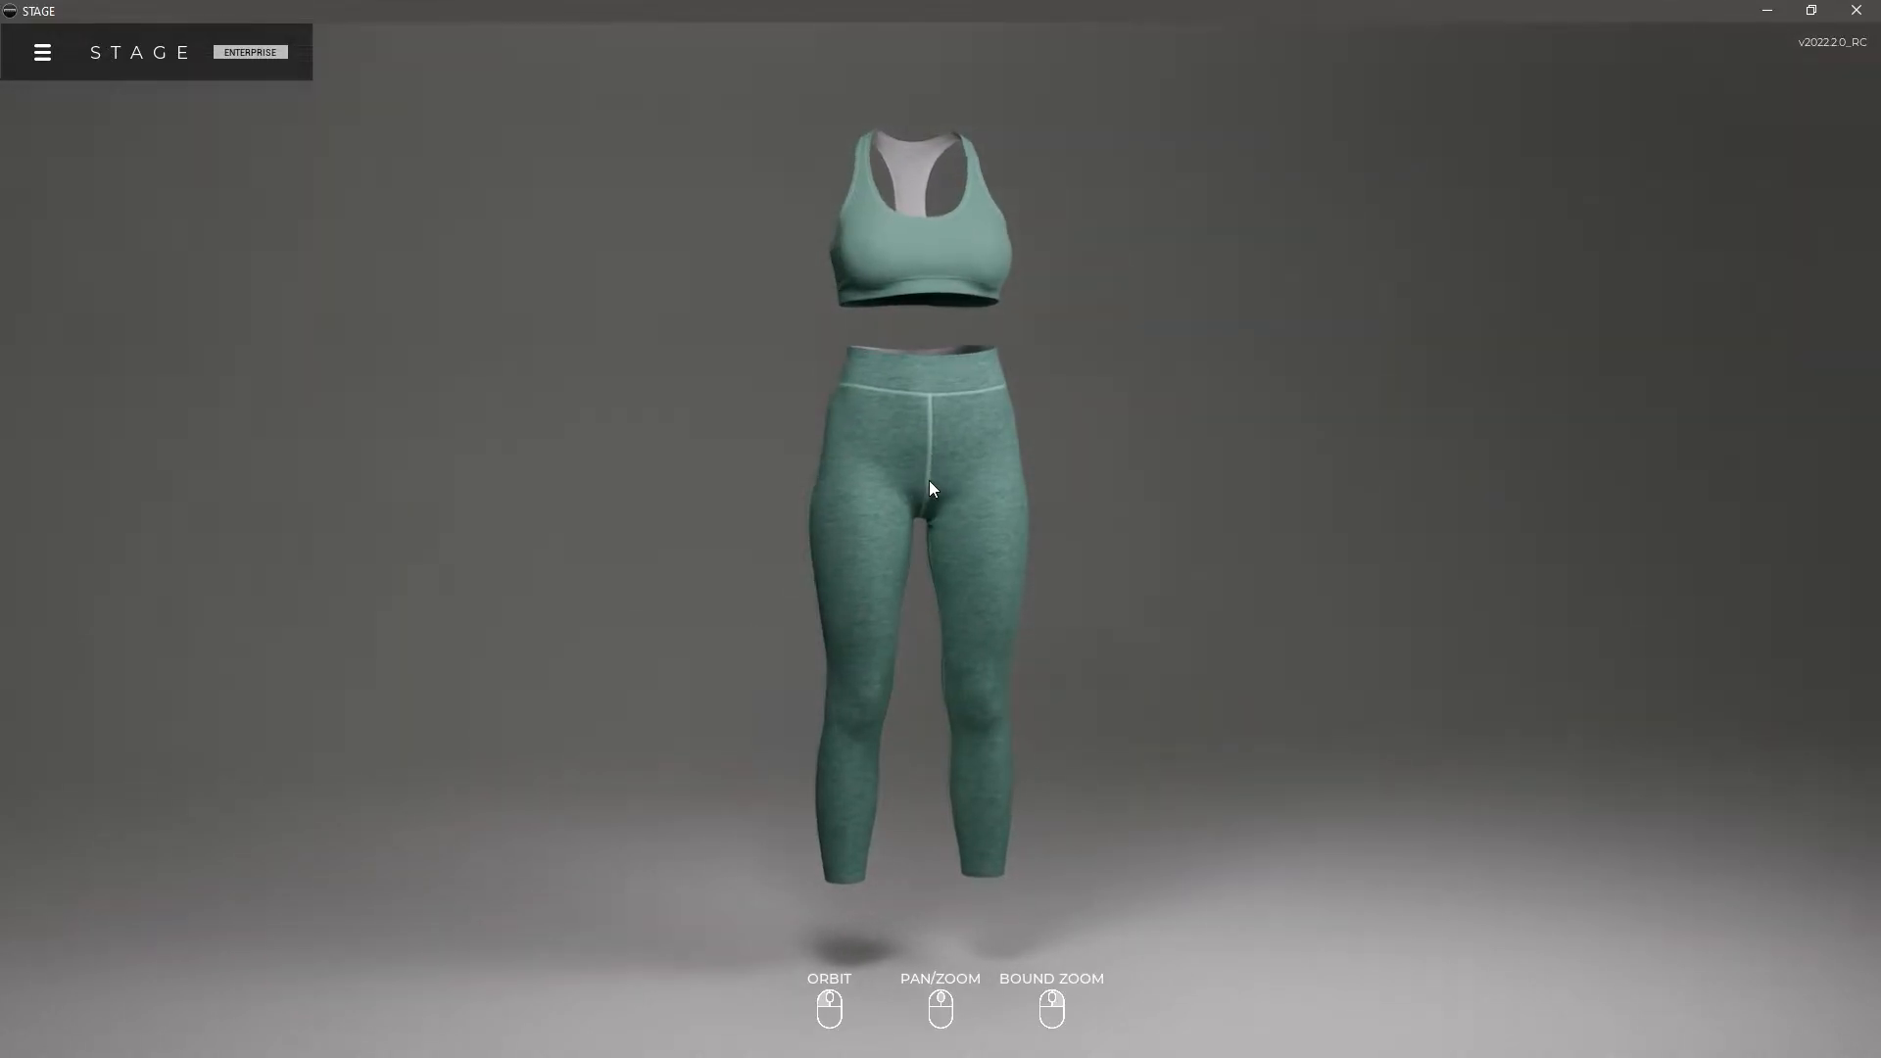
Create a new light rig and name it MyLights.
click(44, 54)
mouse_move(58, 173)
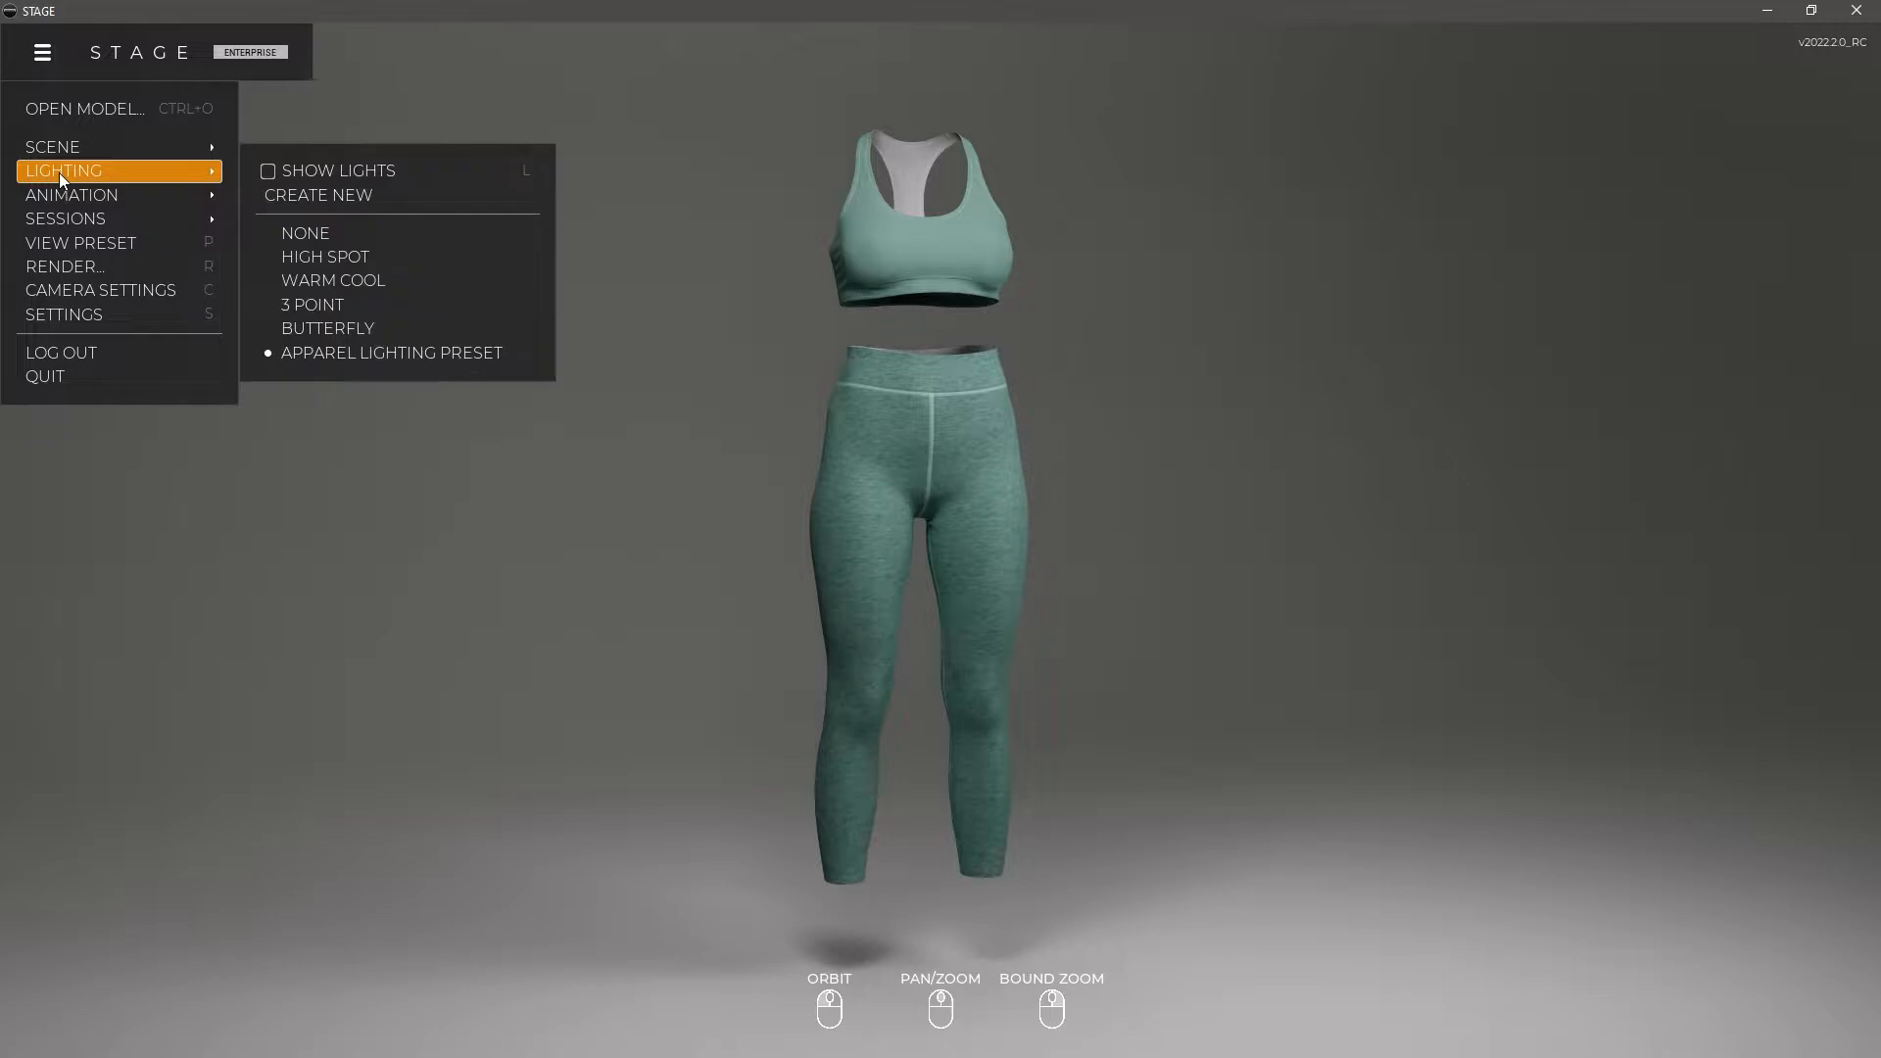
click(358, 193)
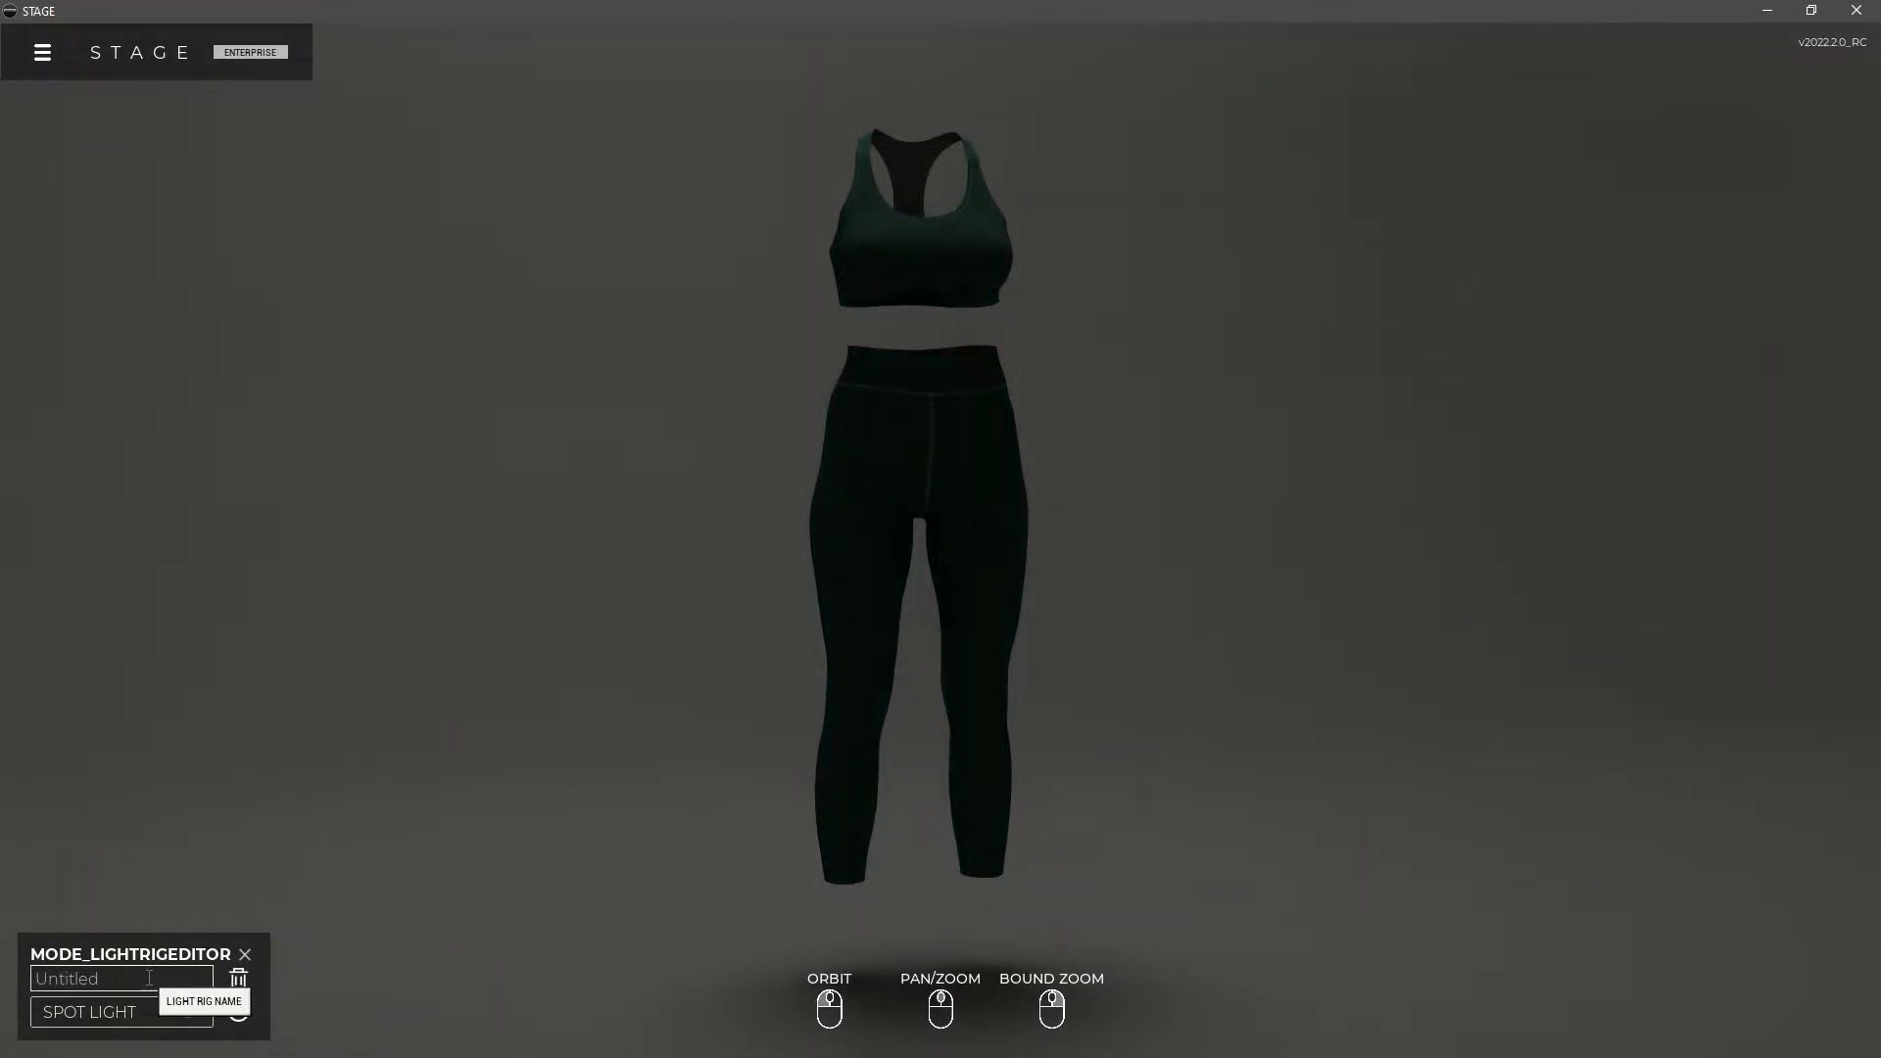
text(MyLights)
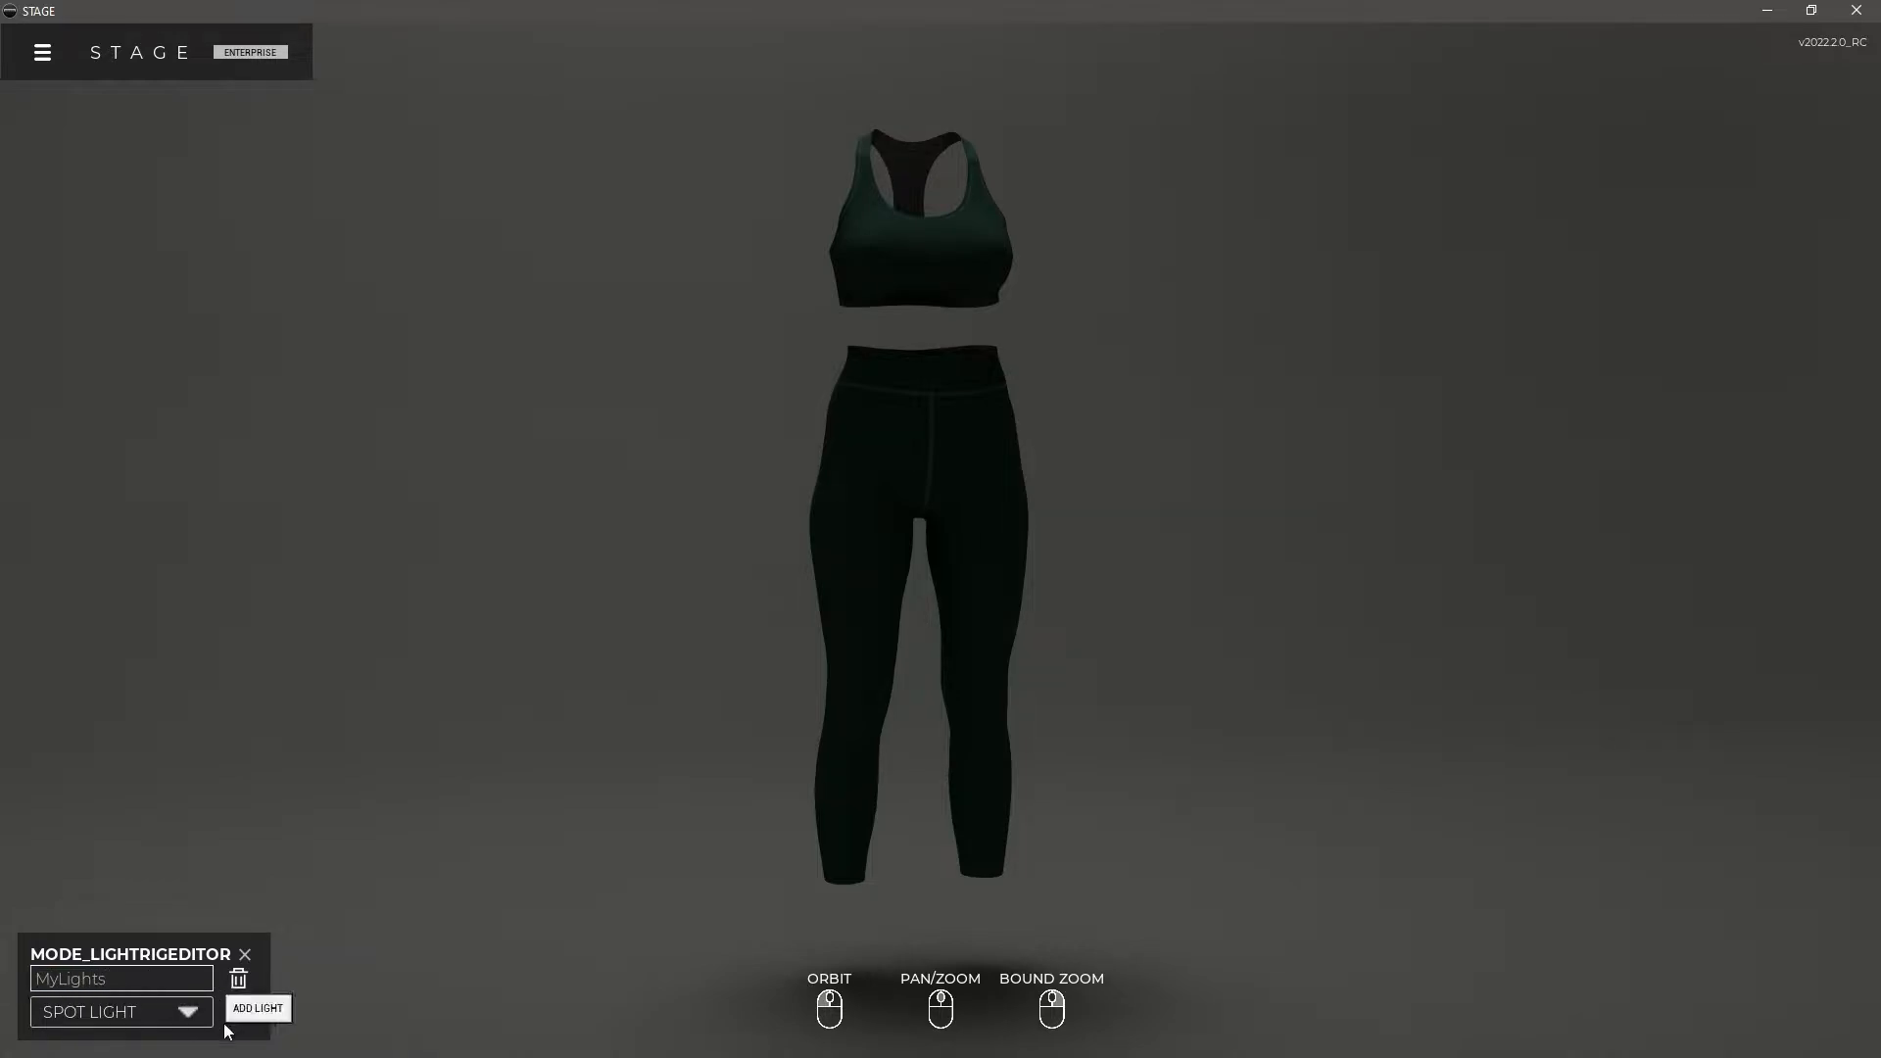
Add a spot light to the rig, aim its target at the garments and place it at about 35.4° and 0.1 m distance.
click(181, 1016)
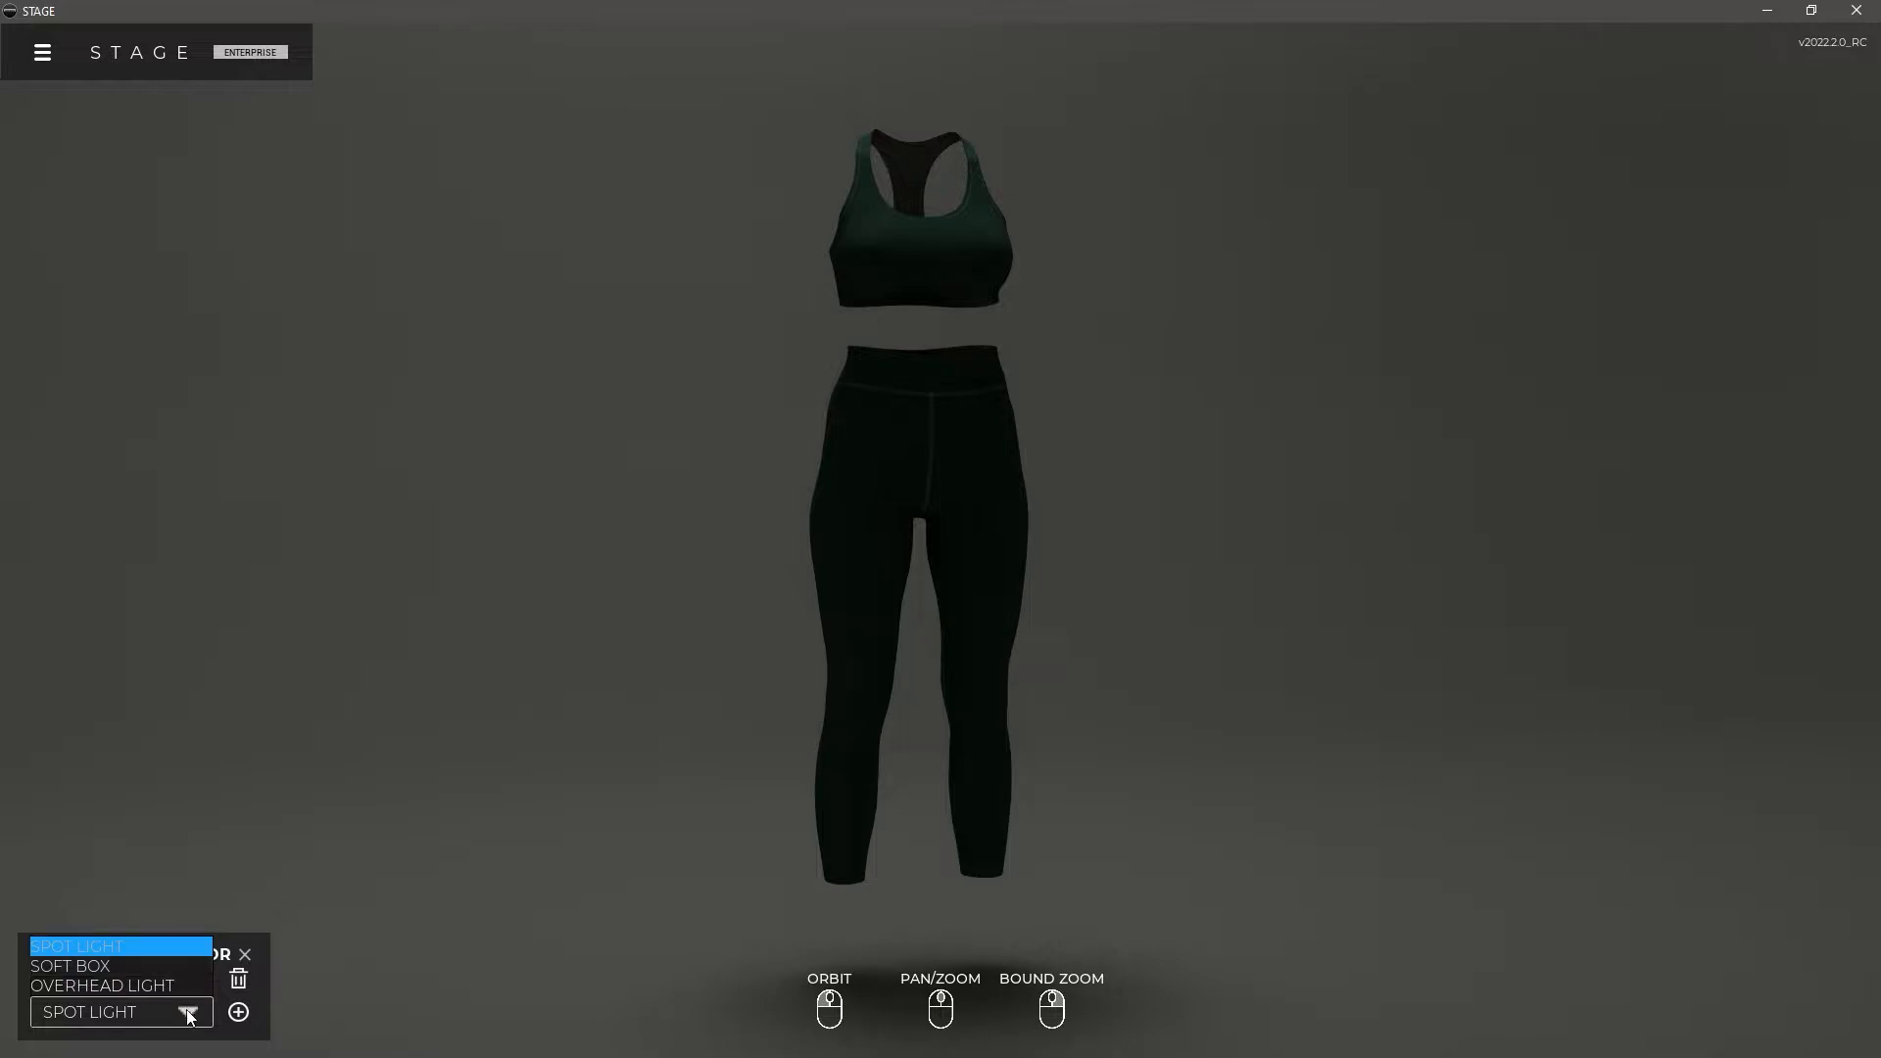
click(238, 1012)
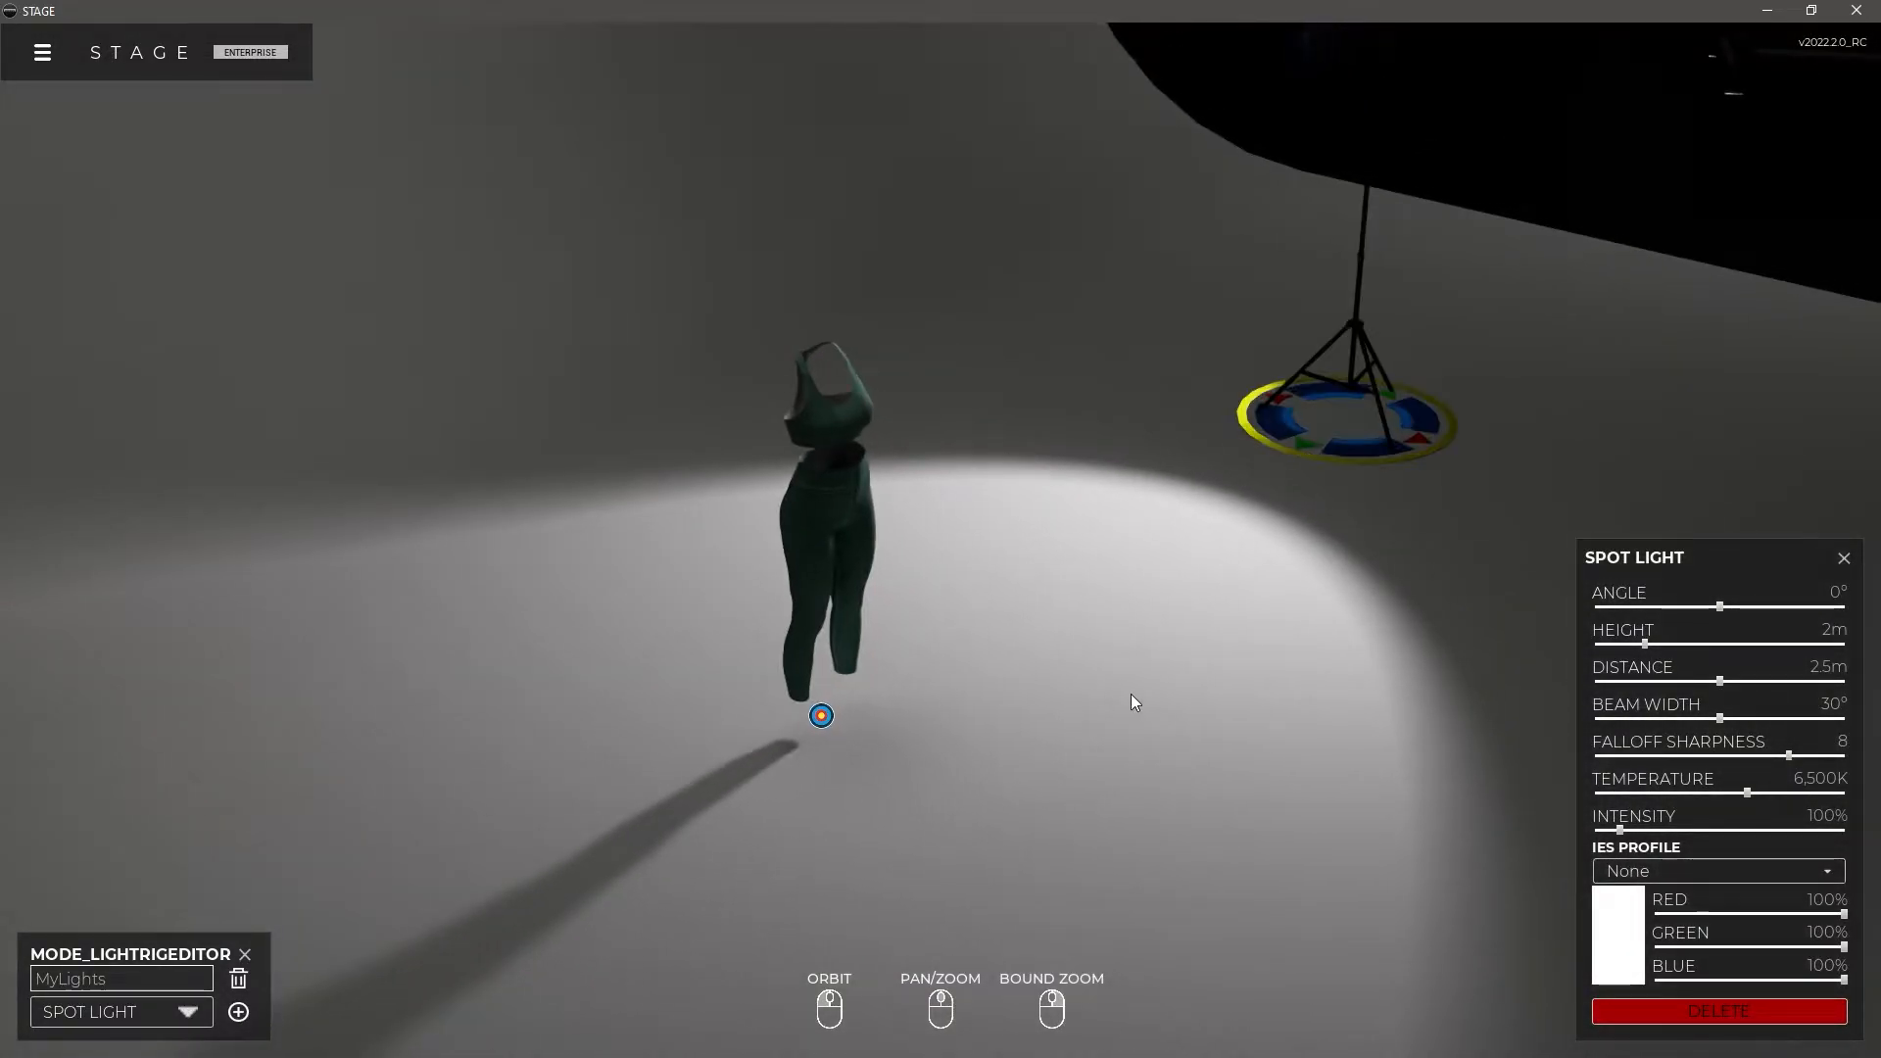
drag(1413, 486, 1058, 747)
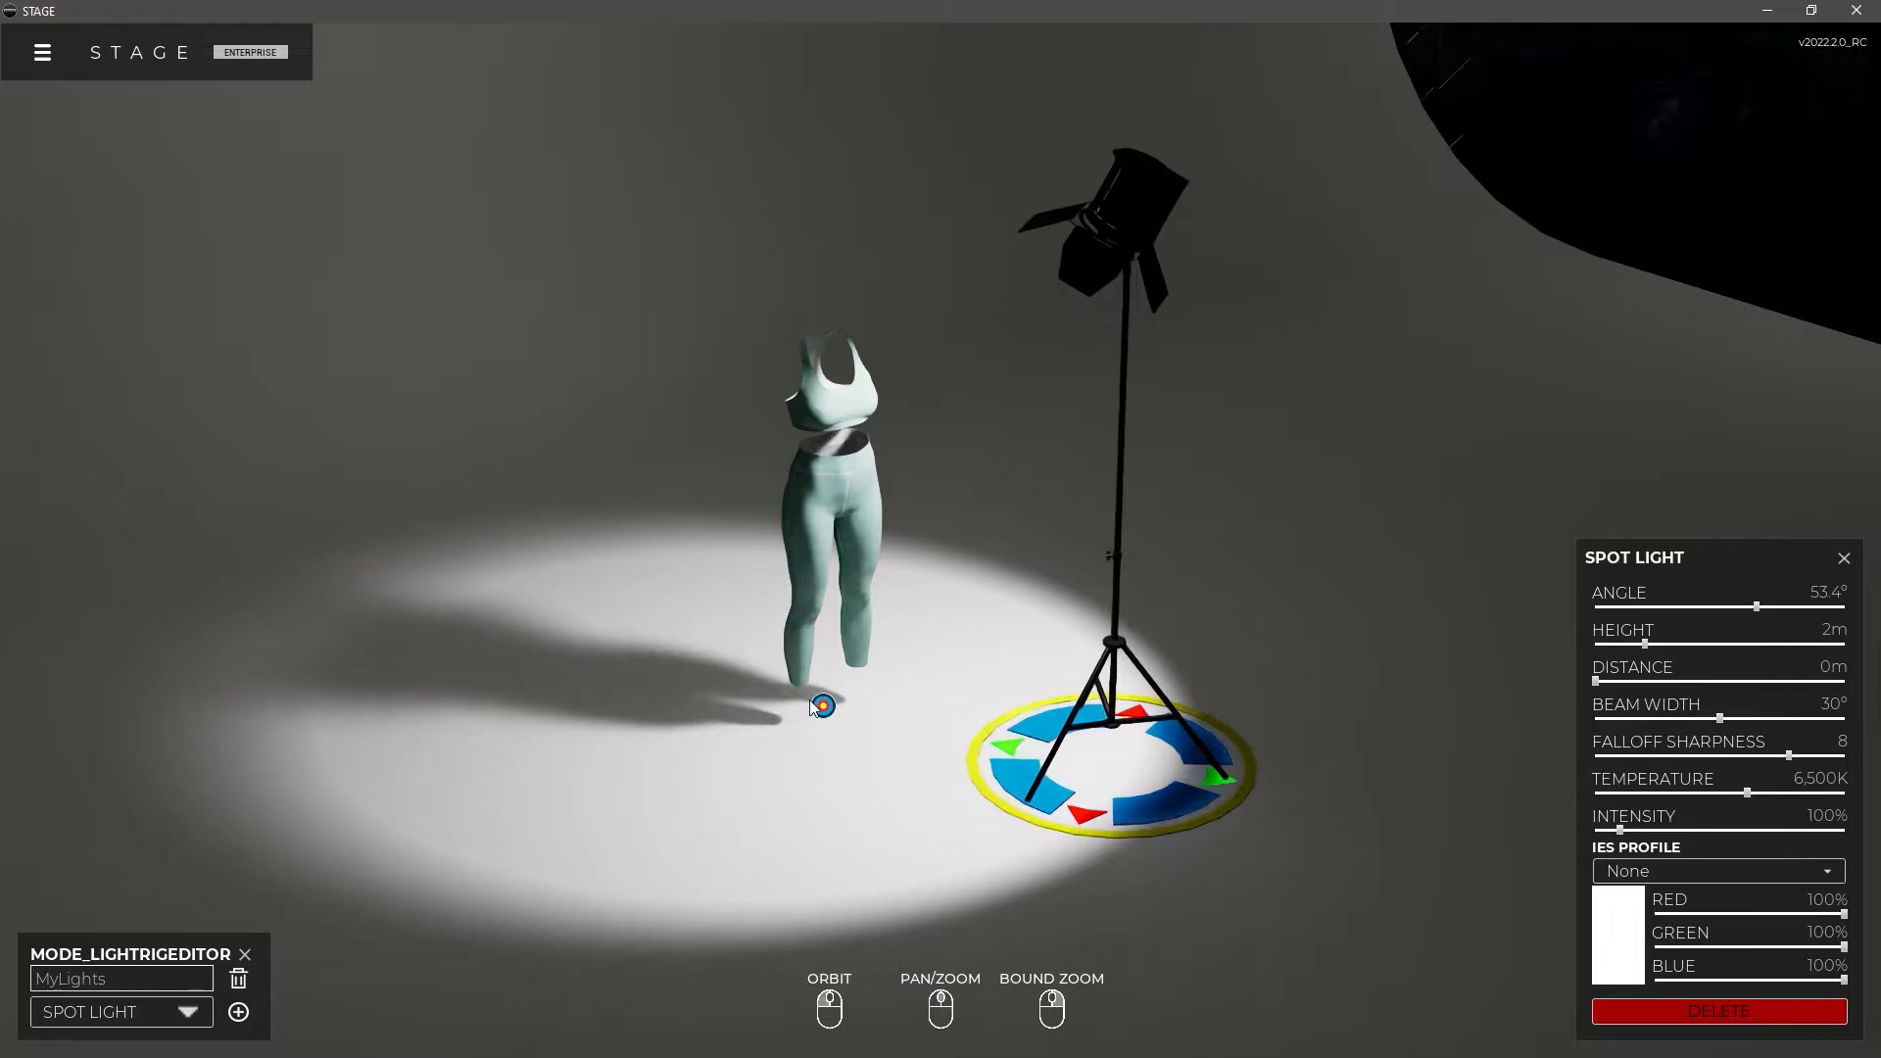
drag(821, 714, 834, 516)
mouse_move(1013, 760)
mouse_down()
mouse_move(1087, 692)
mouse_move(1119, 539)
mouse_move(801, 835)
mouse_move(598, 766)
mouse_move(615, 857)
mouse_move(971, 874)
mouse_move(1035, 735)
mouse_up()
Delete the spot light and add a soft box to the rig.
click(1616, 1011)
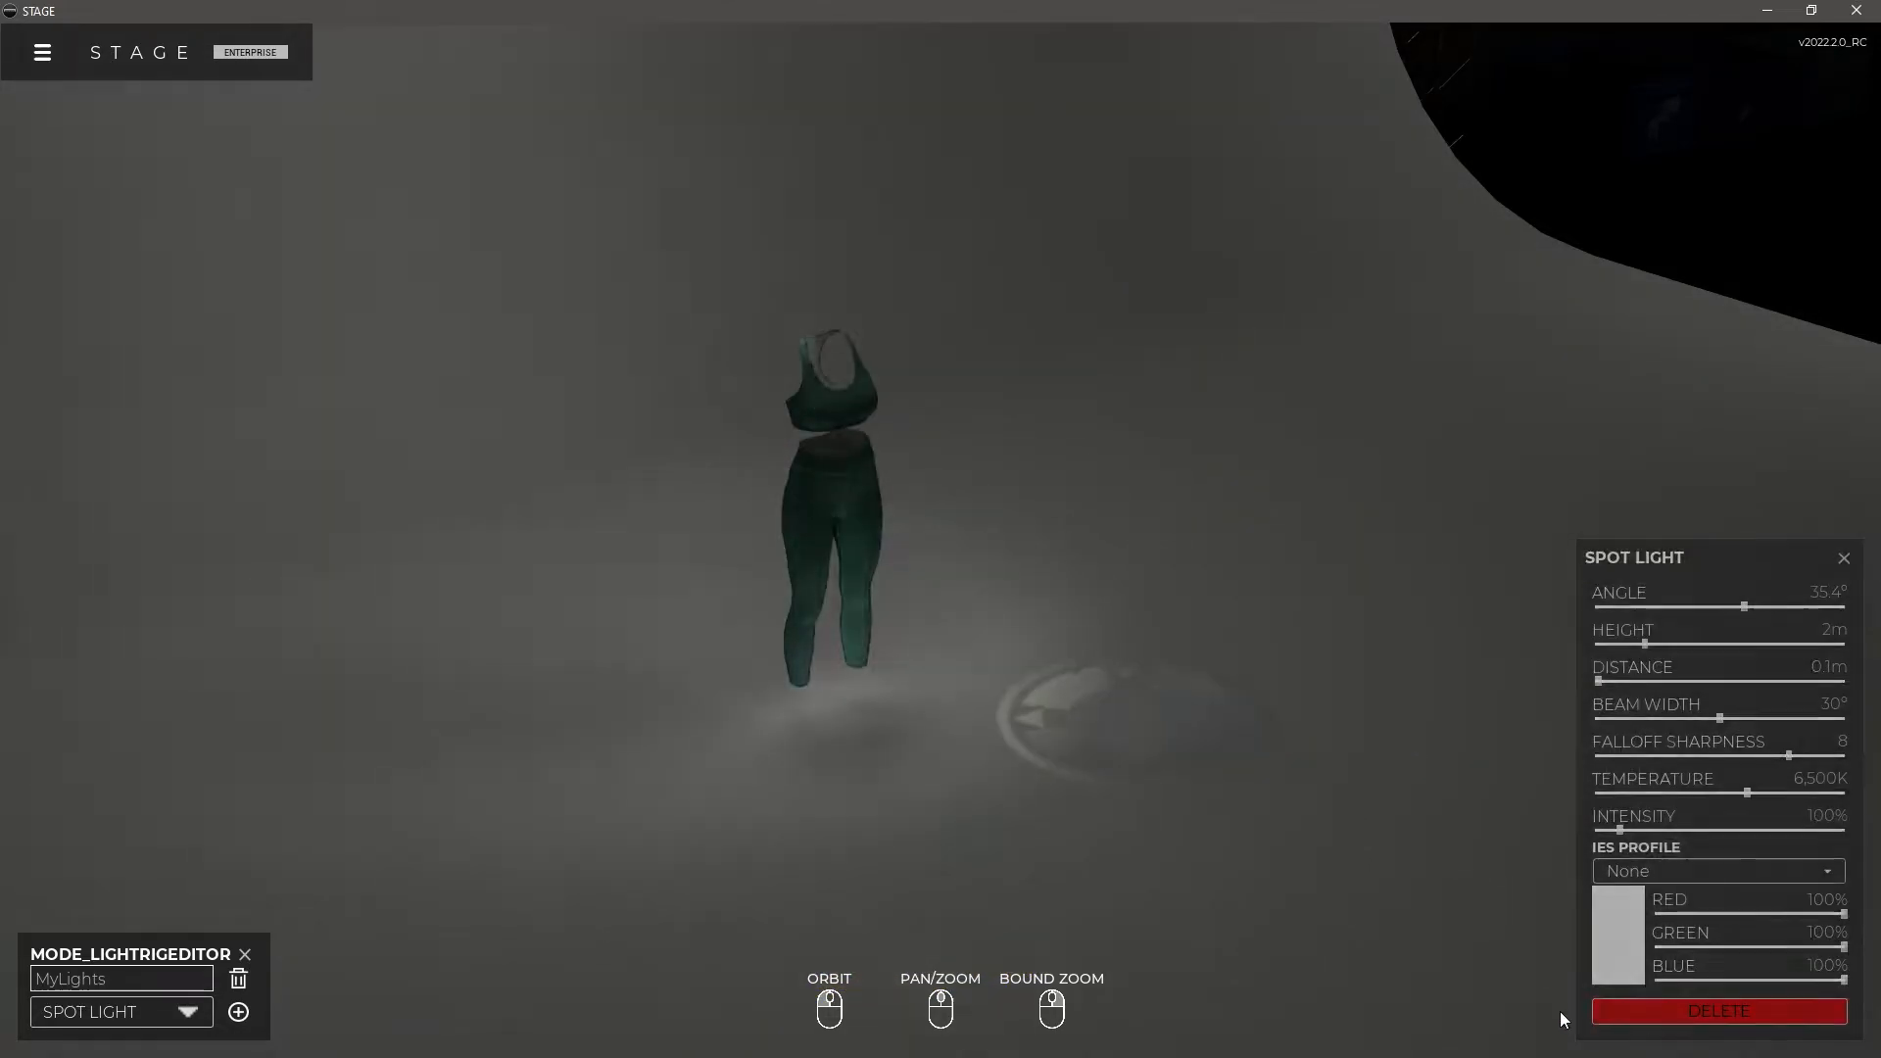
click(200, 1007)
click(133, 970)
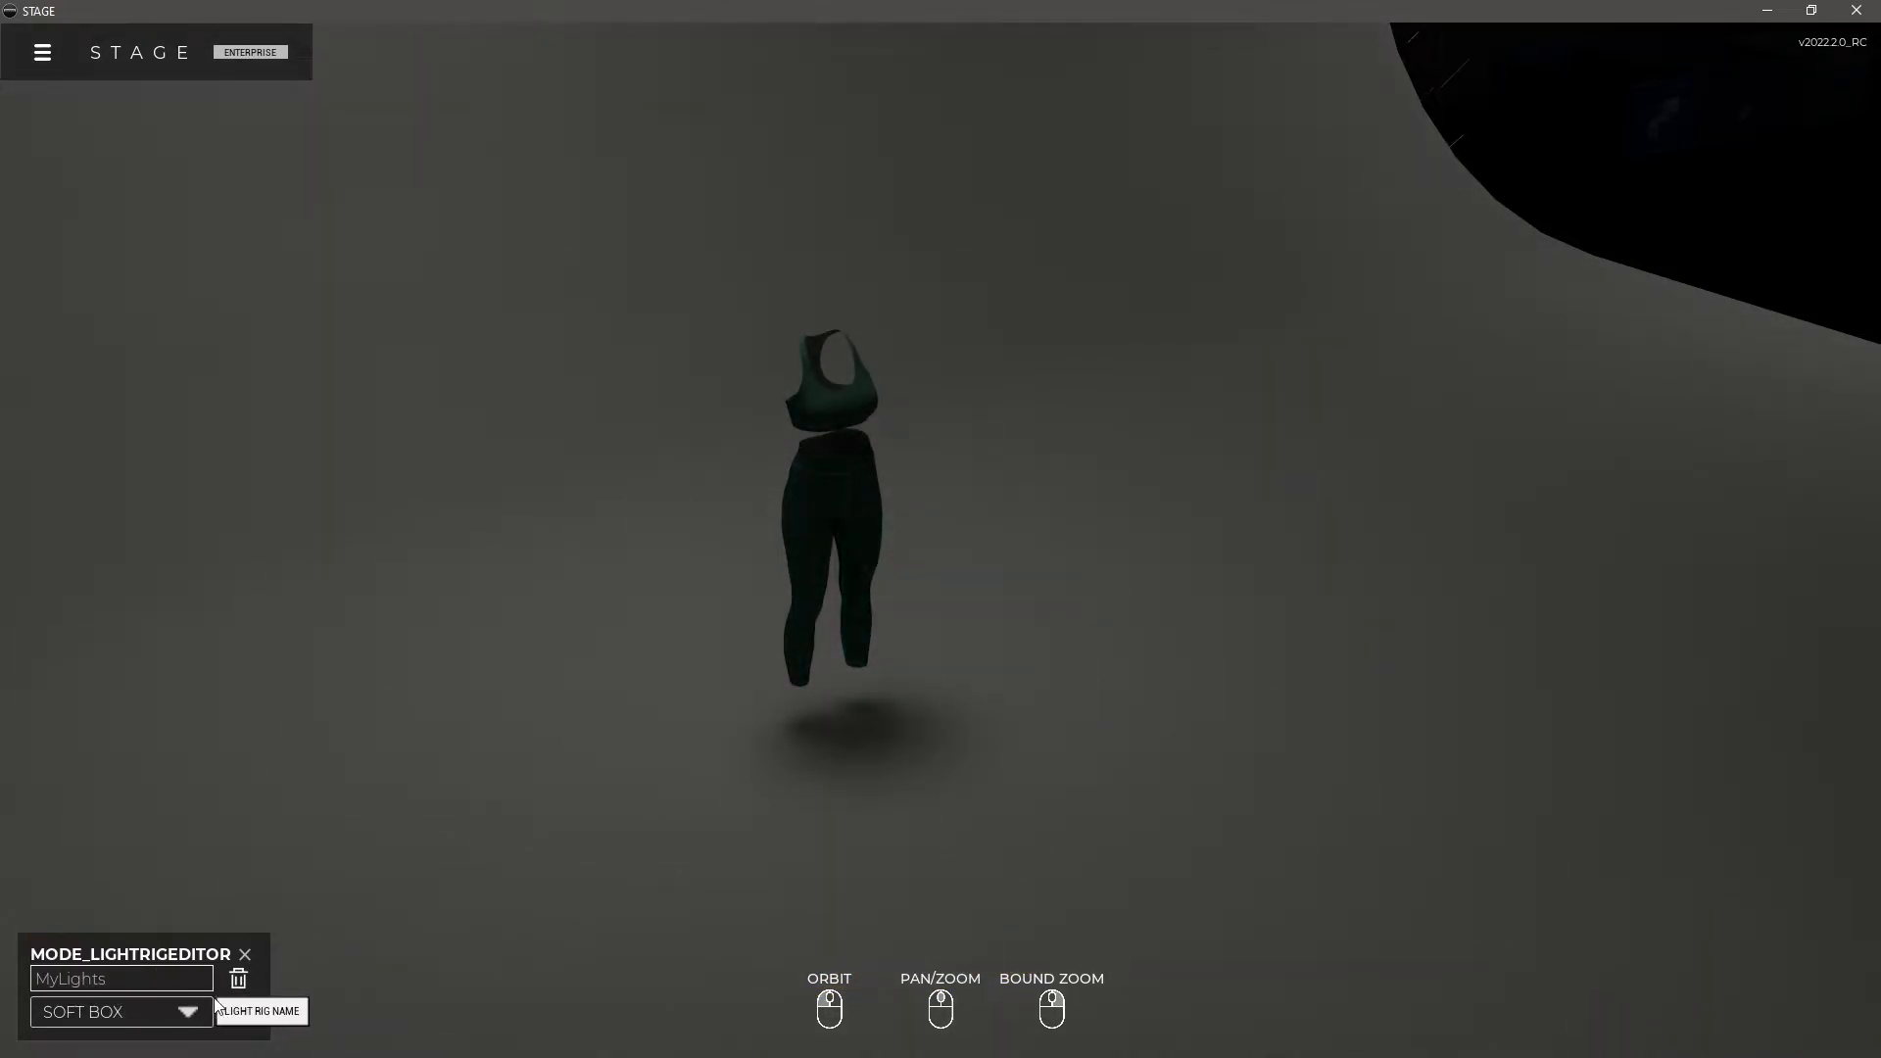
click(238, 1012)
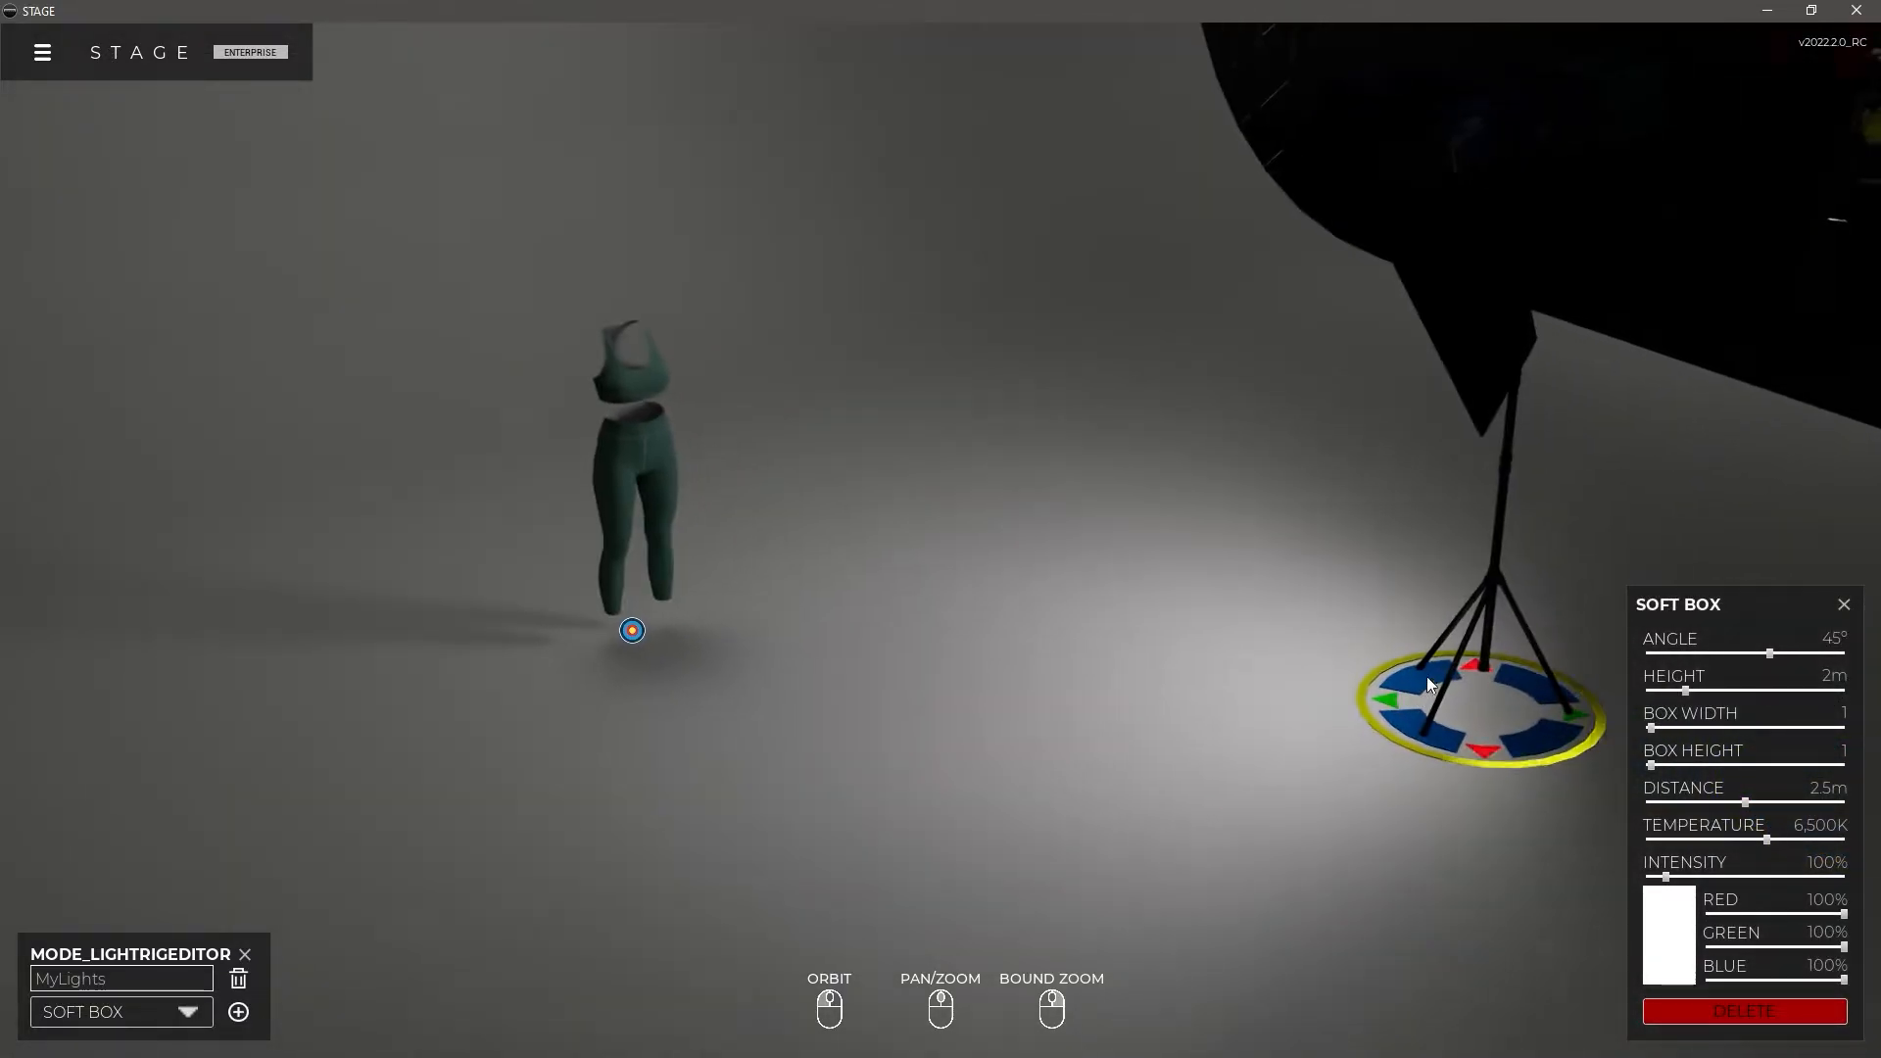
Place the soft box at about 60.7° and 0 m distance, with height 2.3 m, box width 2, box height 1.8 and temperature 6,329.3 K.
drag(1427, 676, 804, 618)
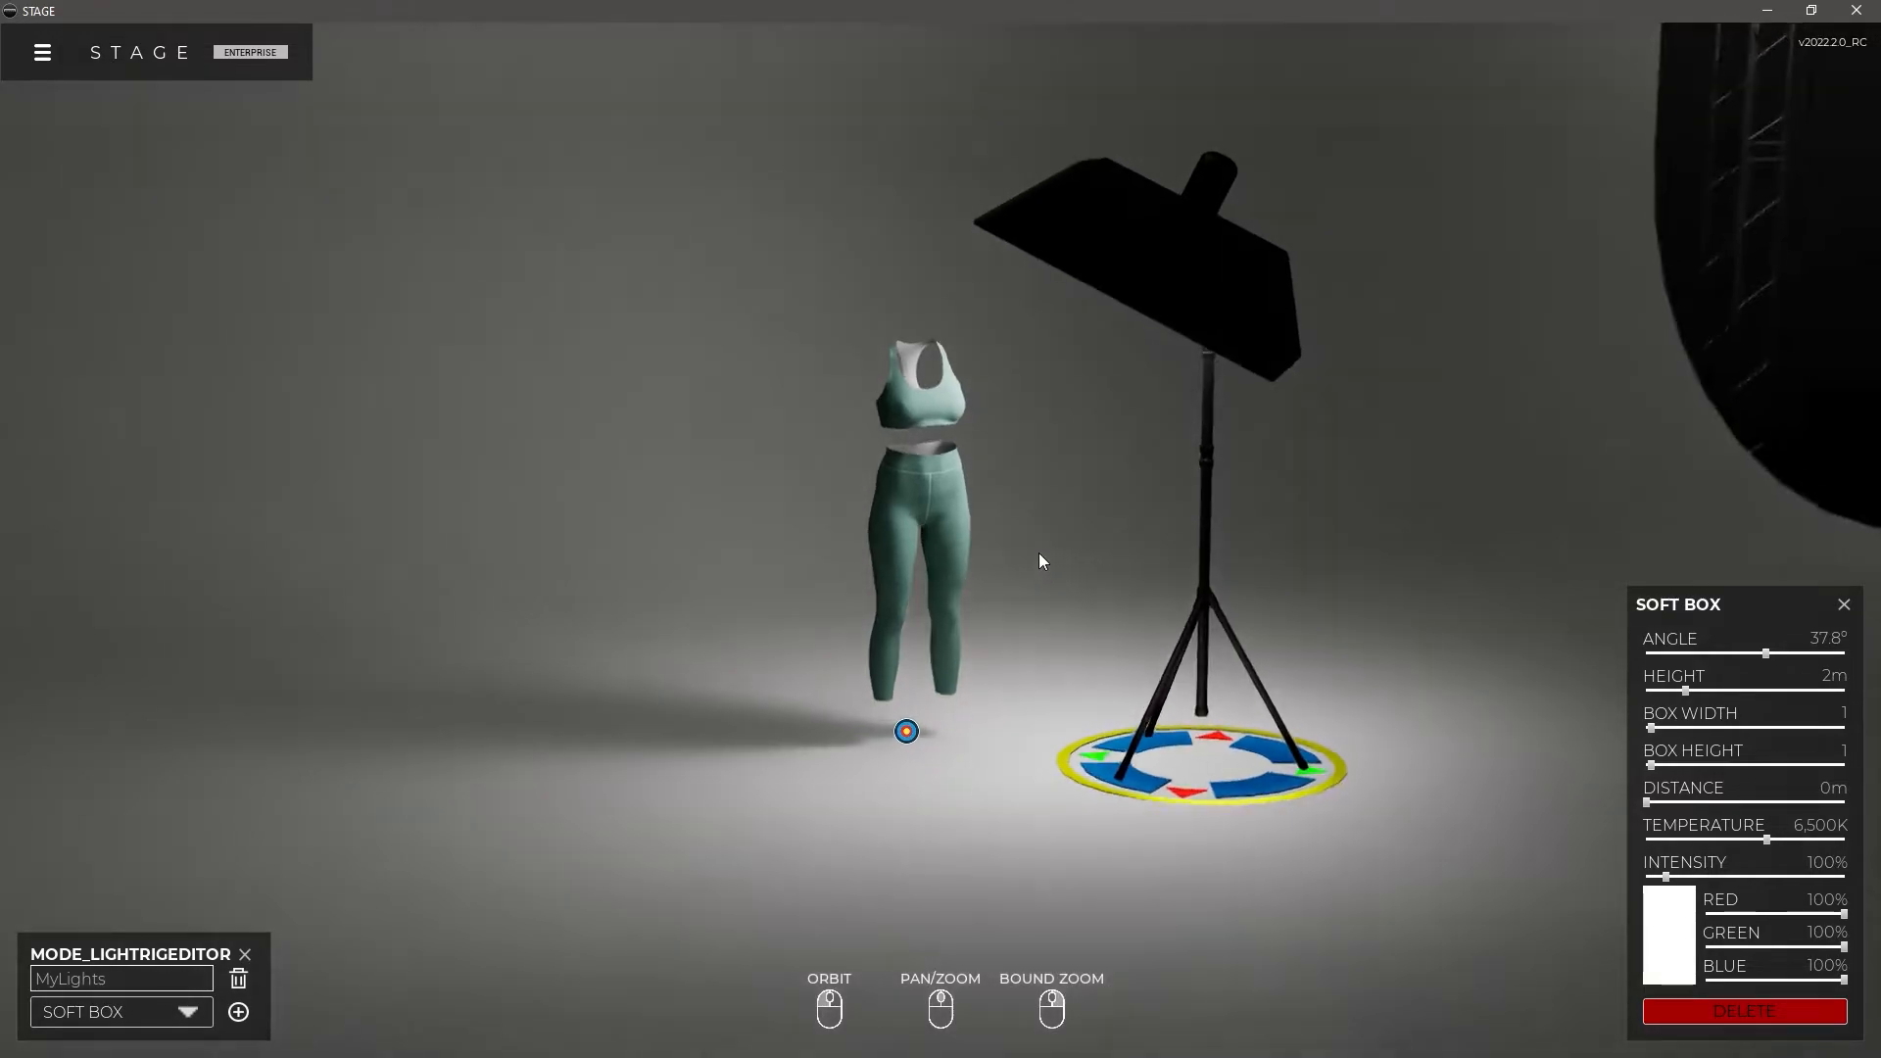
drag(1132, 337, 1029, 810)
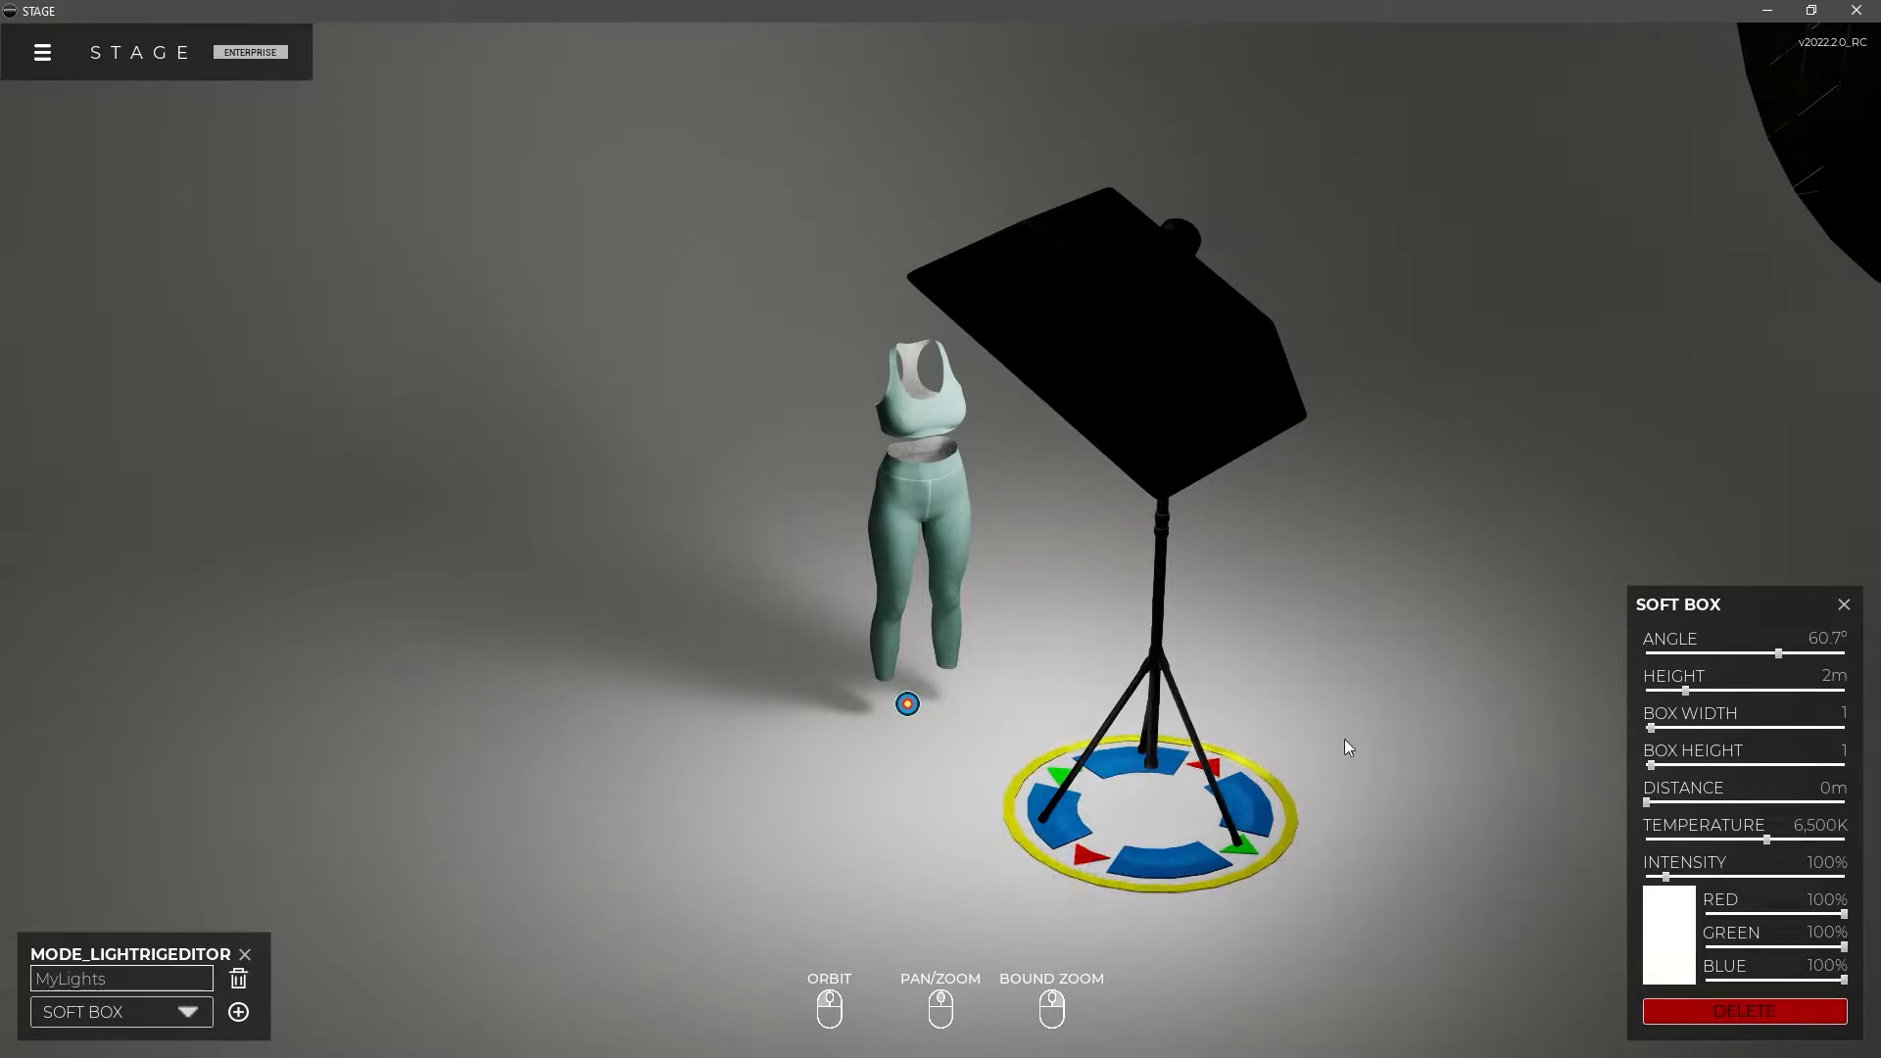
drag(1685, 691, 1659, 765)
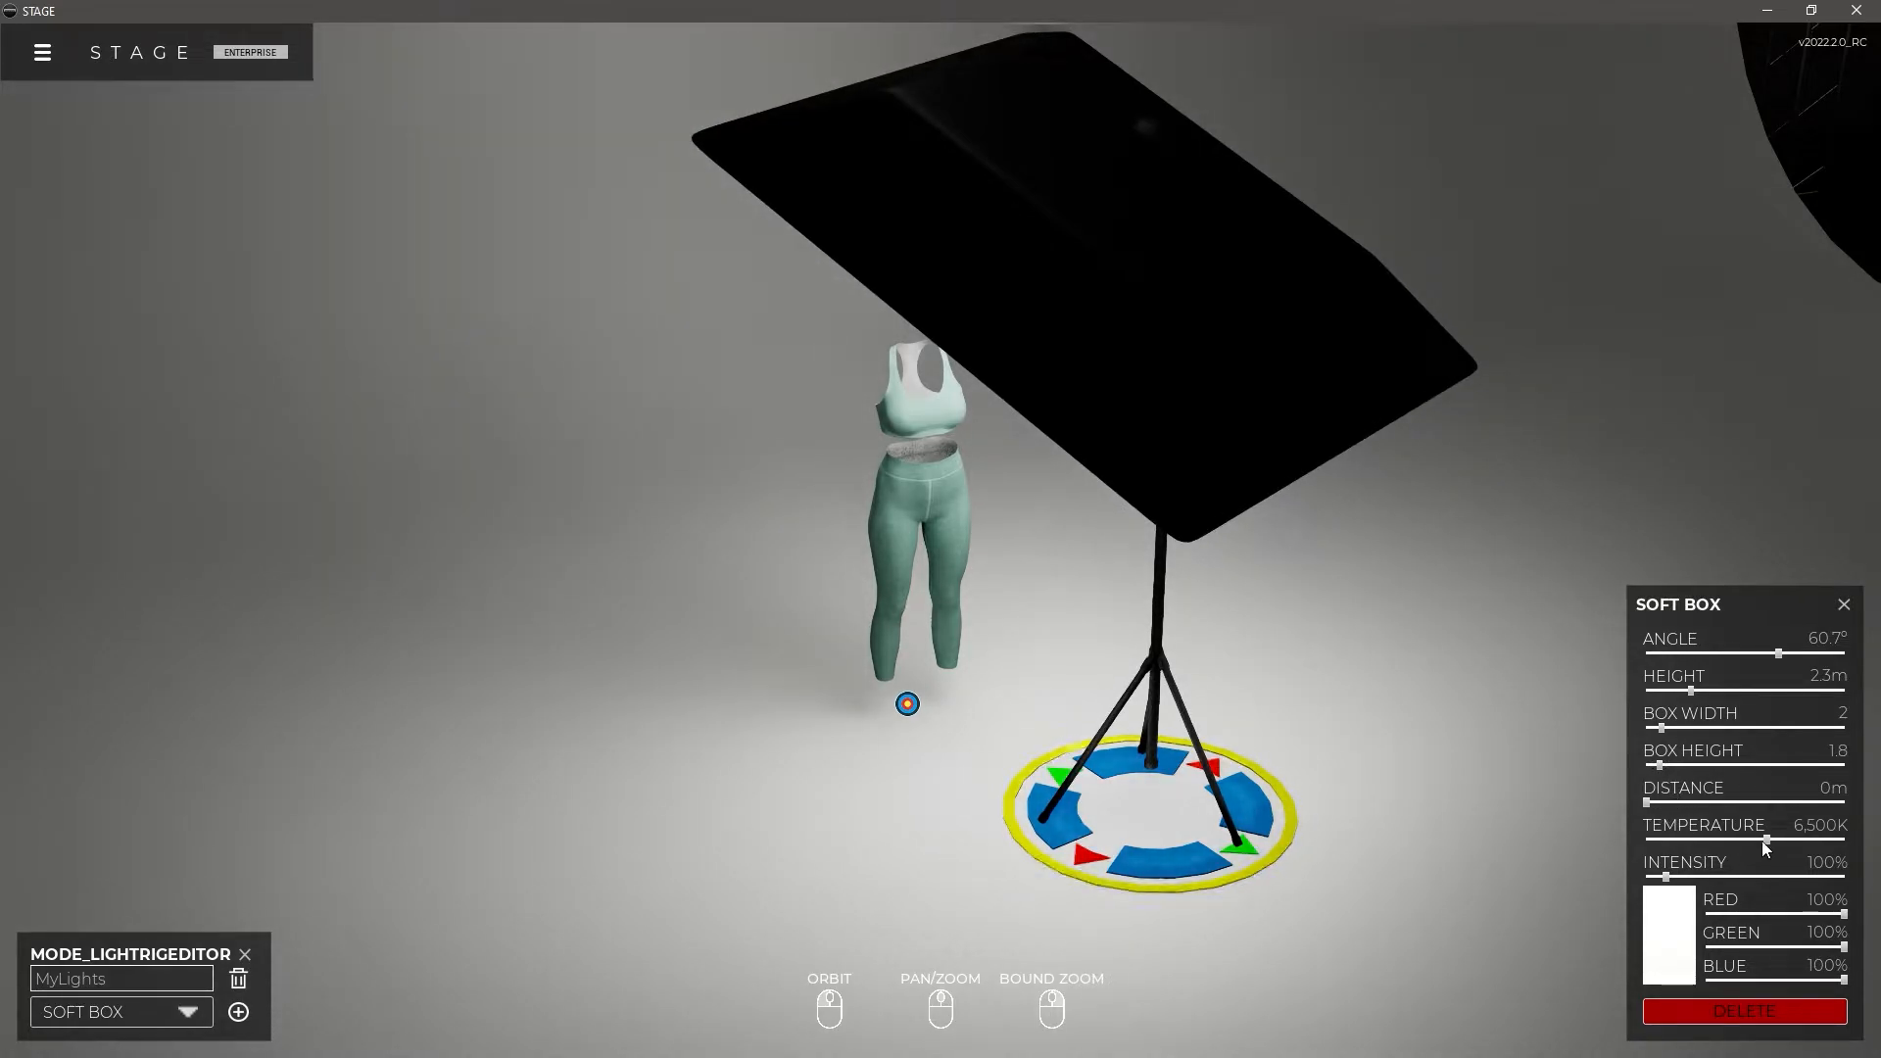
mouse_move(1763, 840)
mouse_down()
mouse_move(1692, 840)
mouse_move(1781, 839)
mouse_move(1743, 840)
mouse_move(1763, 840)
mouse_up()
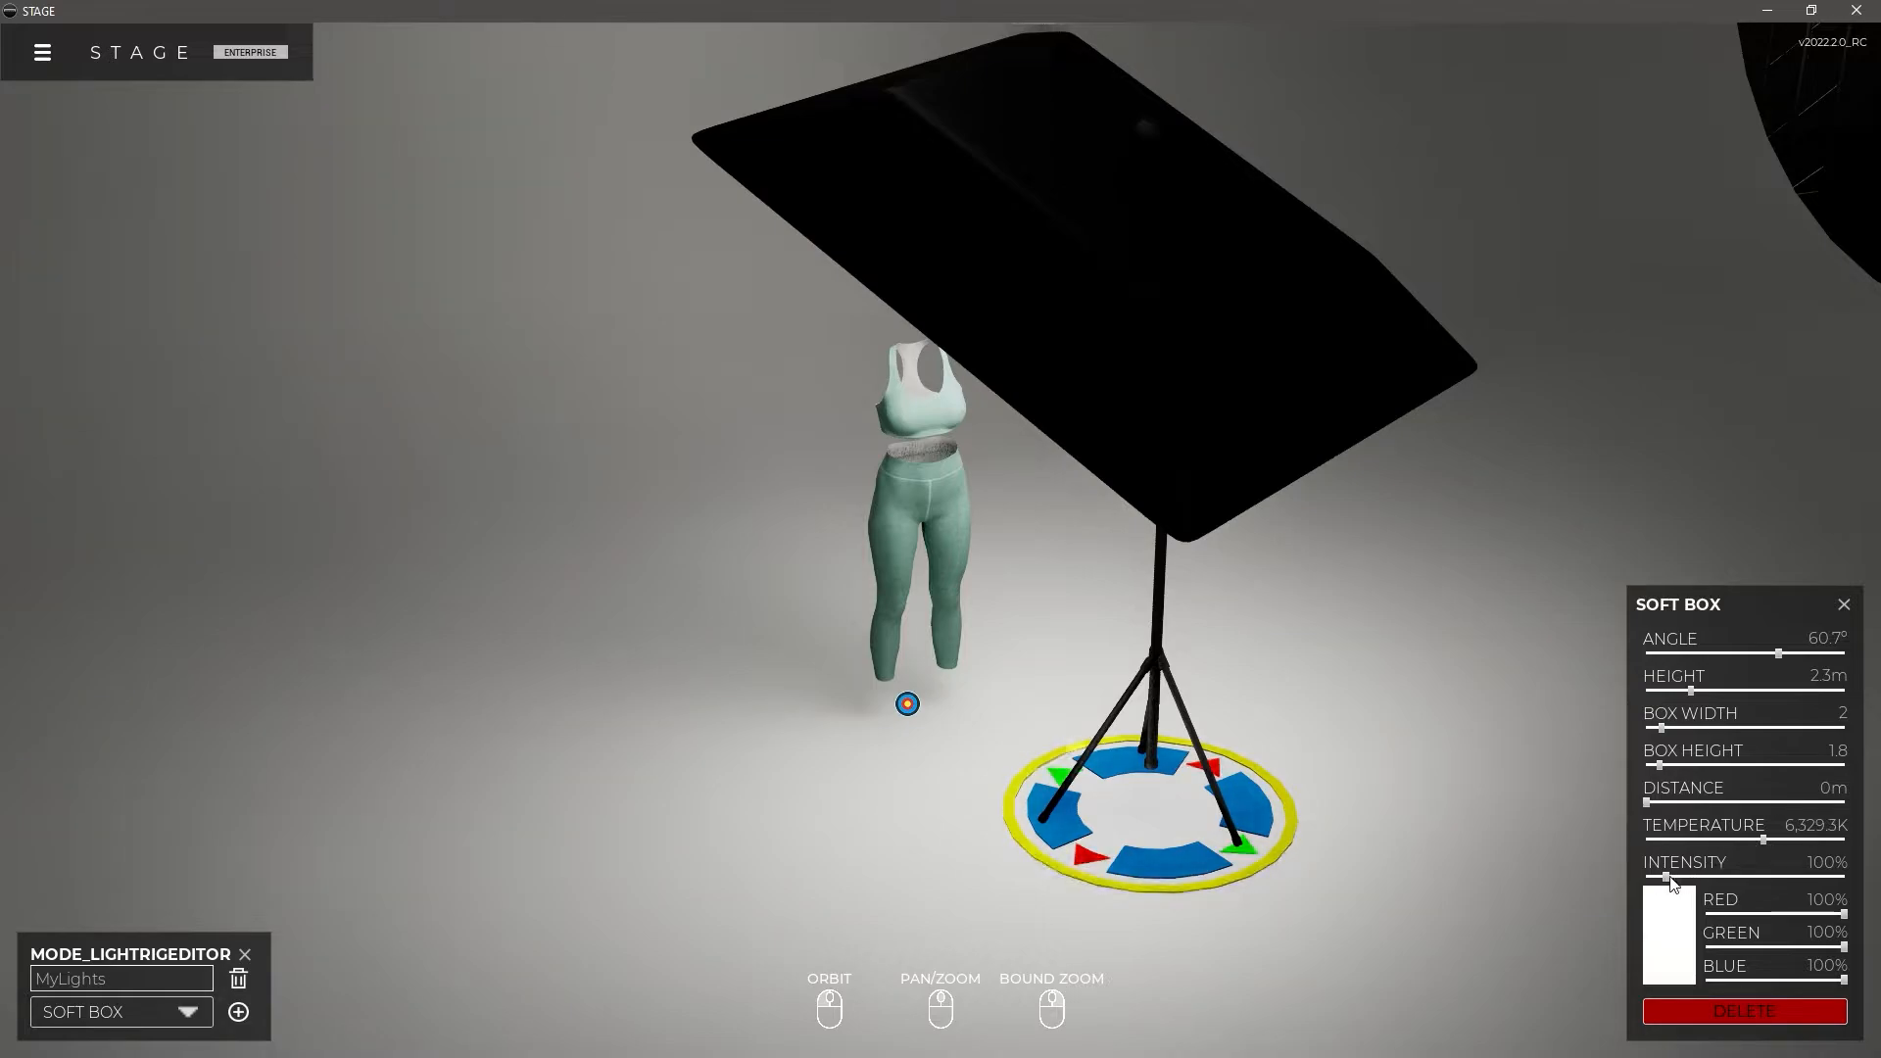
Change the soft box's light color to magenta with 100% red, 0% green and 64.6% blue.
click(1668, 906)
click(1429, 706)
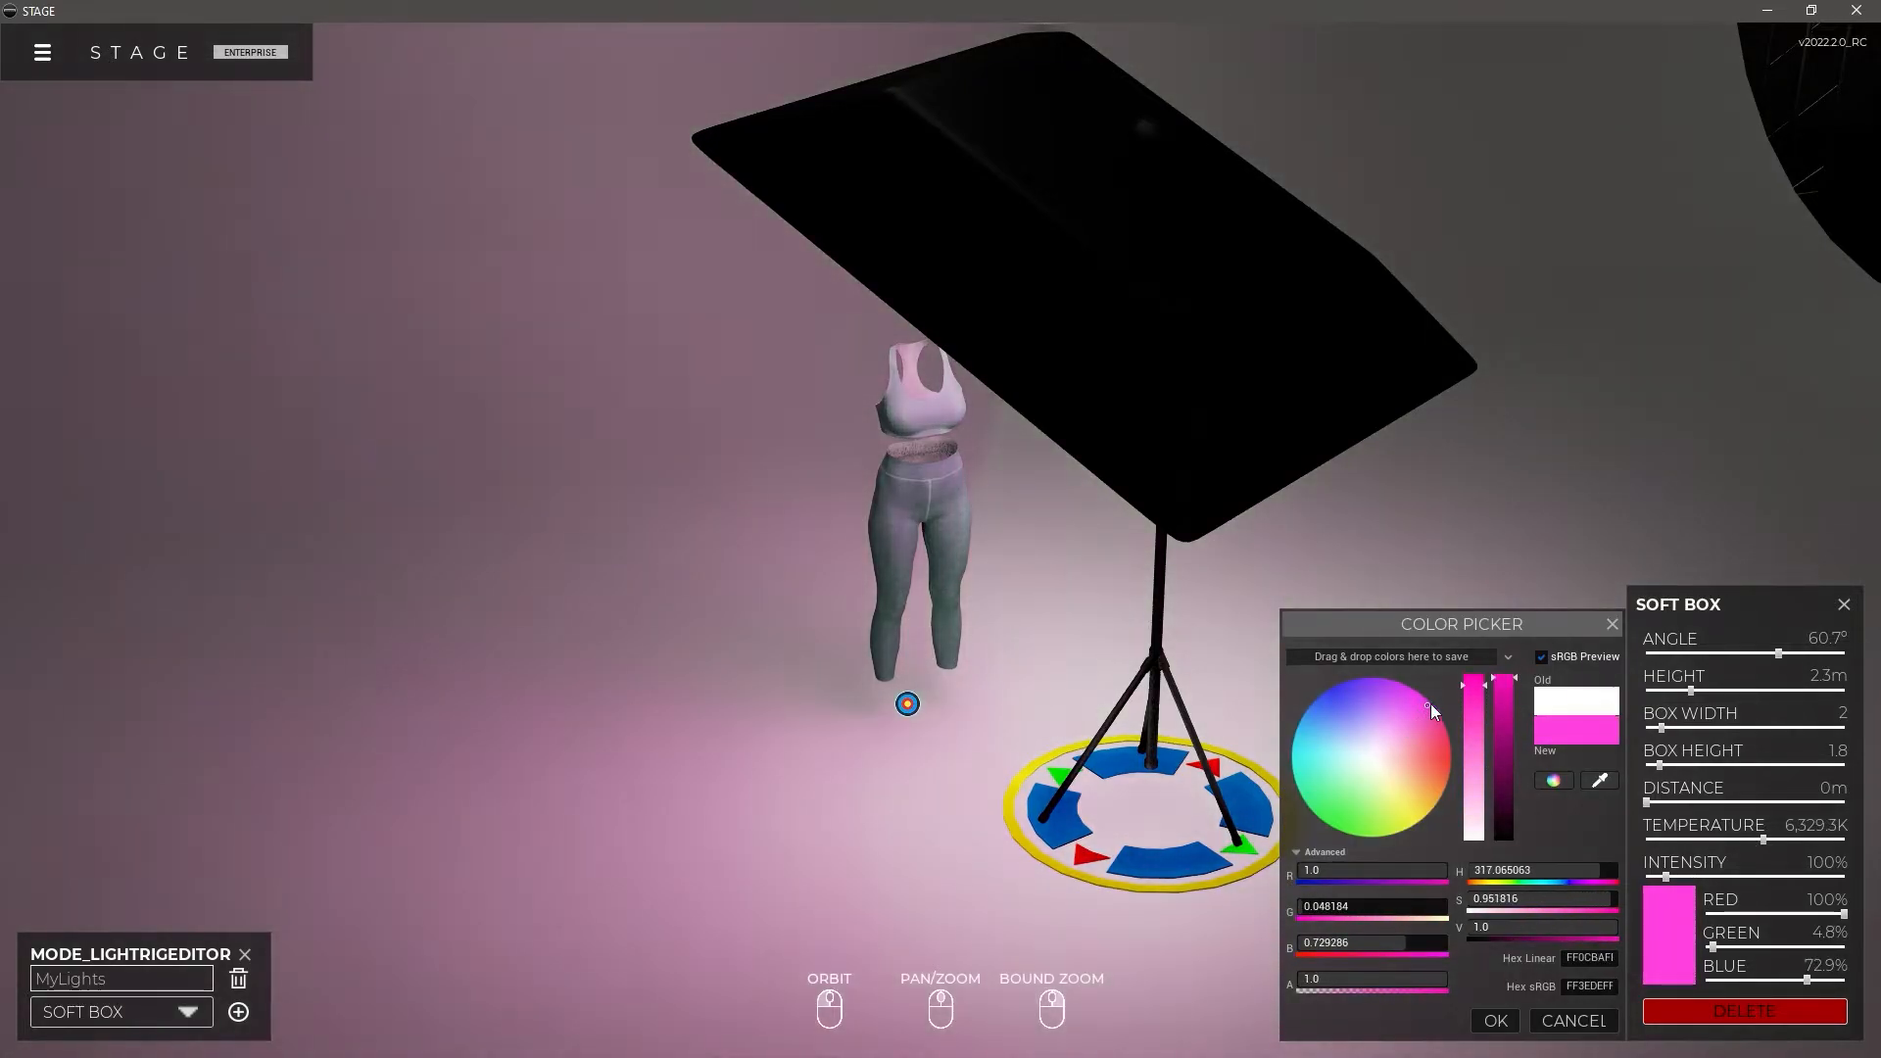
drag(1431, 703, 1440, 702)
click(1496, 1021)
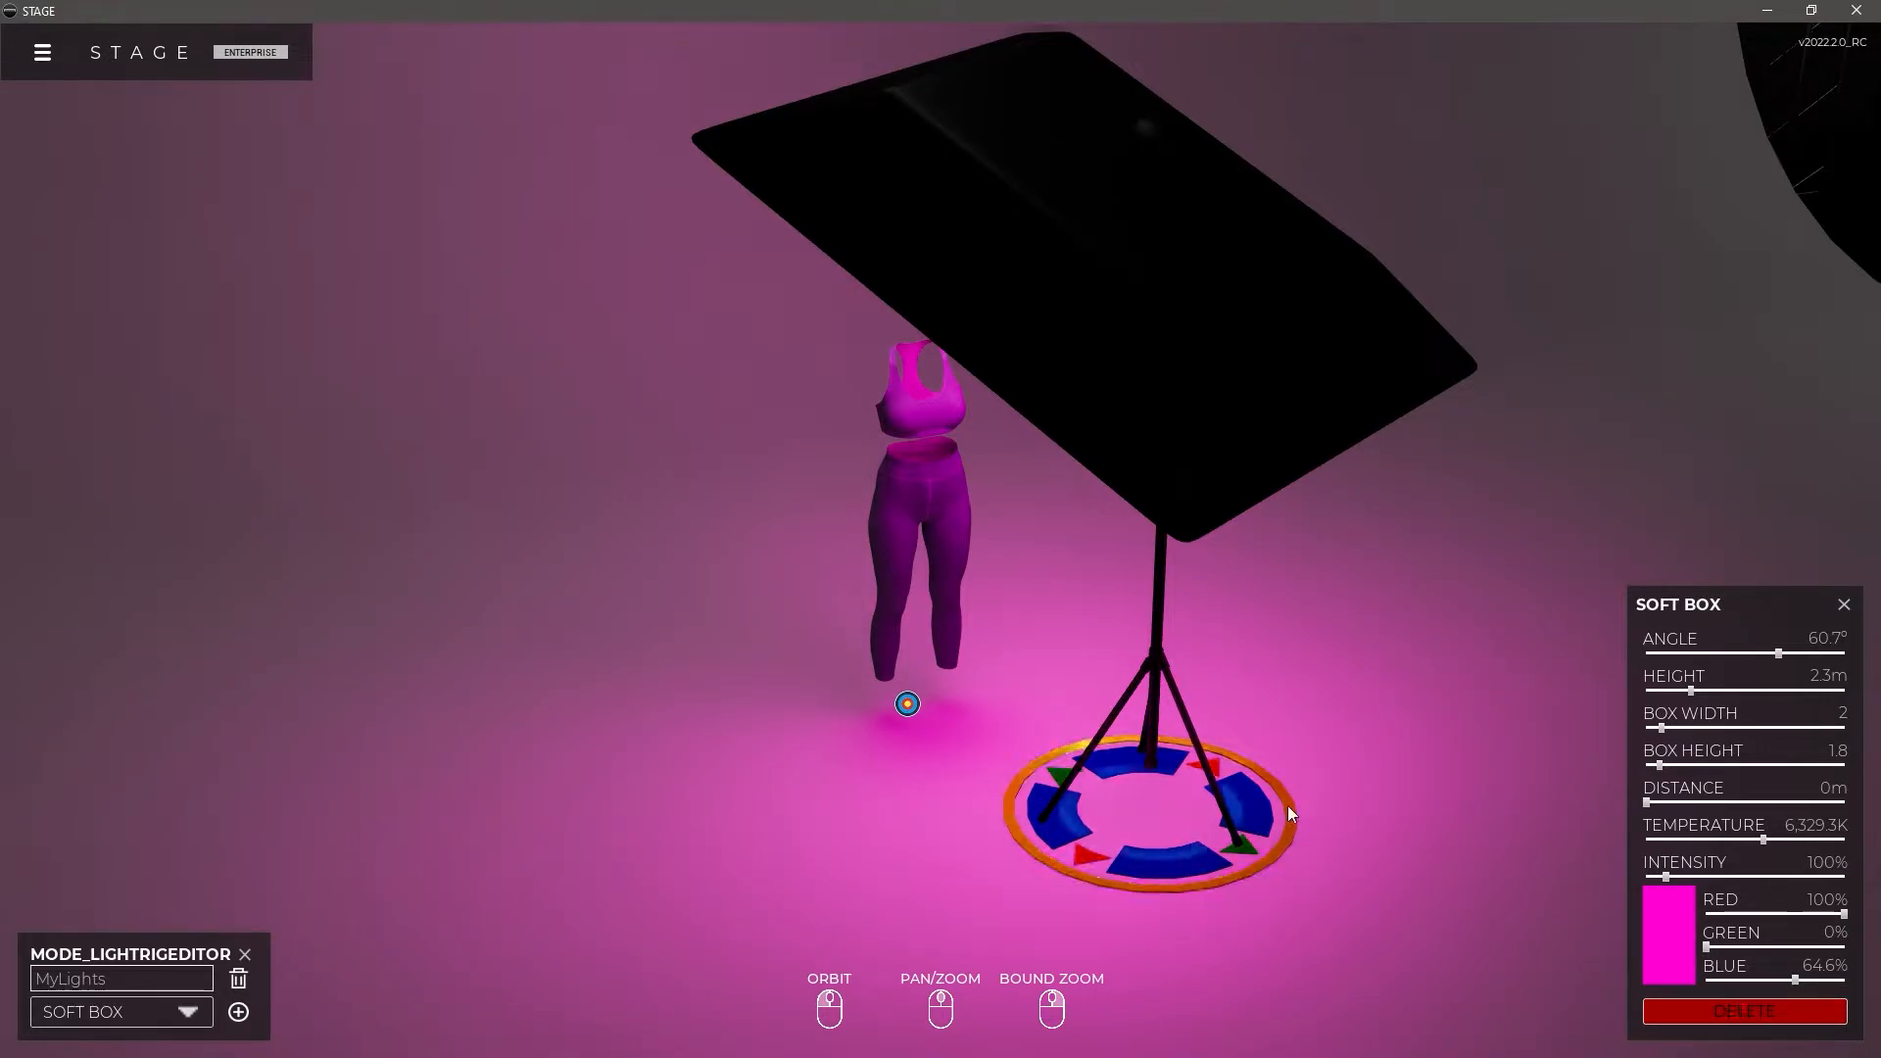
Move the soft box behind the garments at about -84°, aim it at the backdrop, lower it to 0.9 m and inspect the backlight.
drag(1290, 814, 1143, 702)
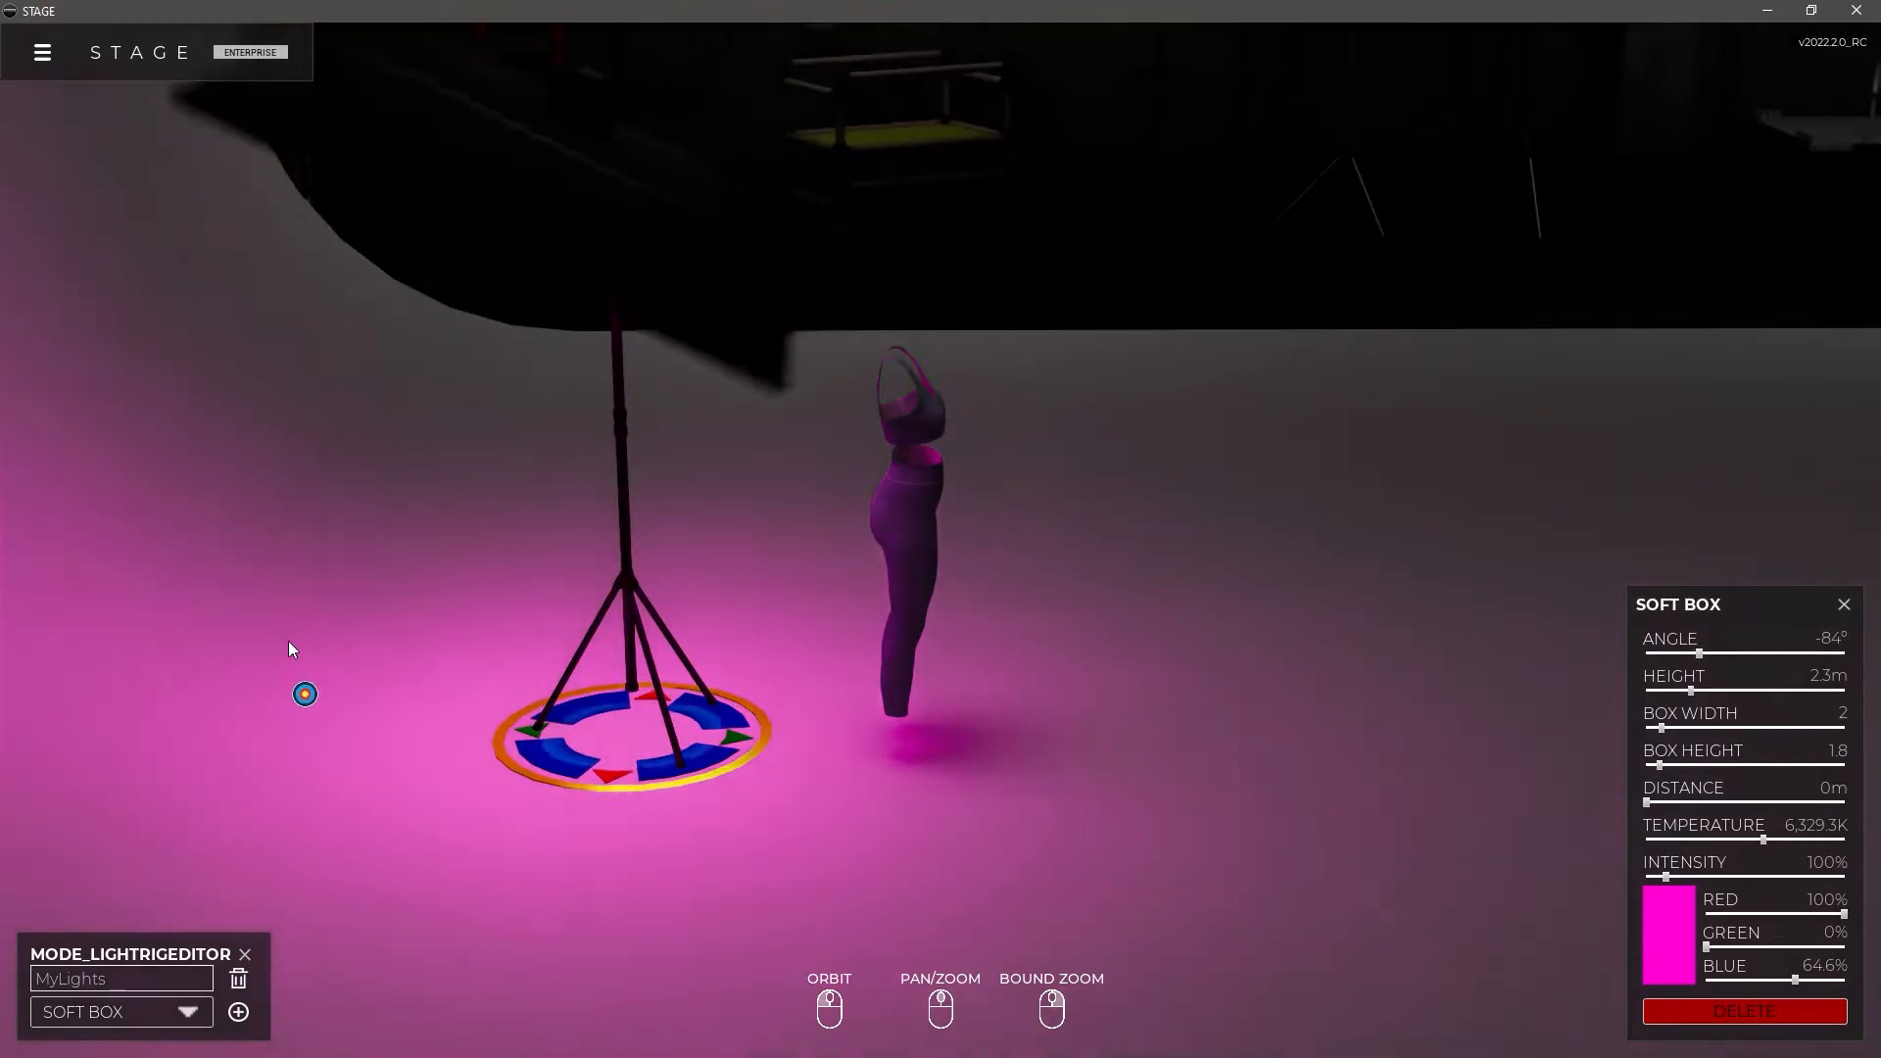
drag(290, 649, 1175, 271)
drag(1691, 690, 1663, 690)
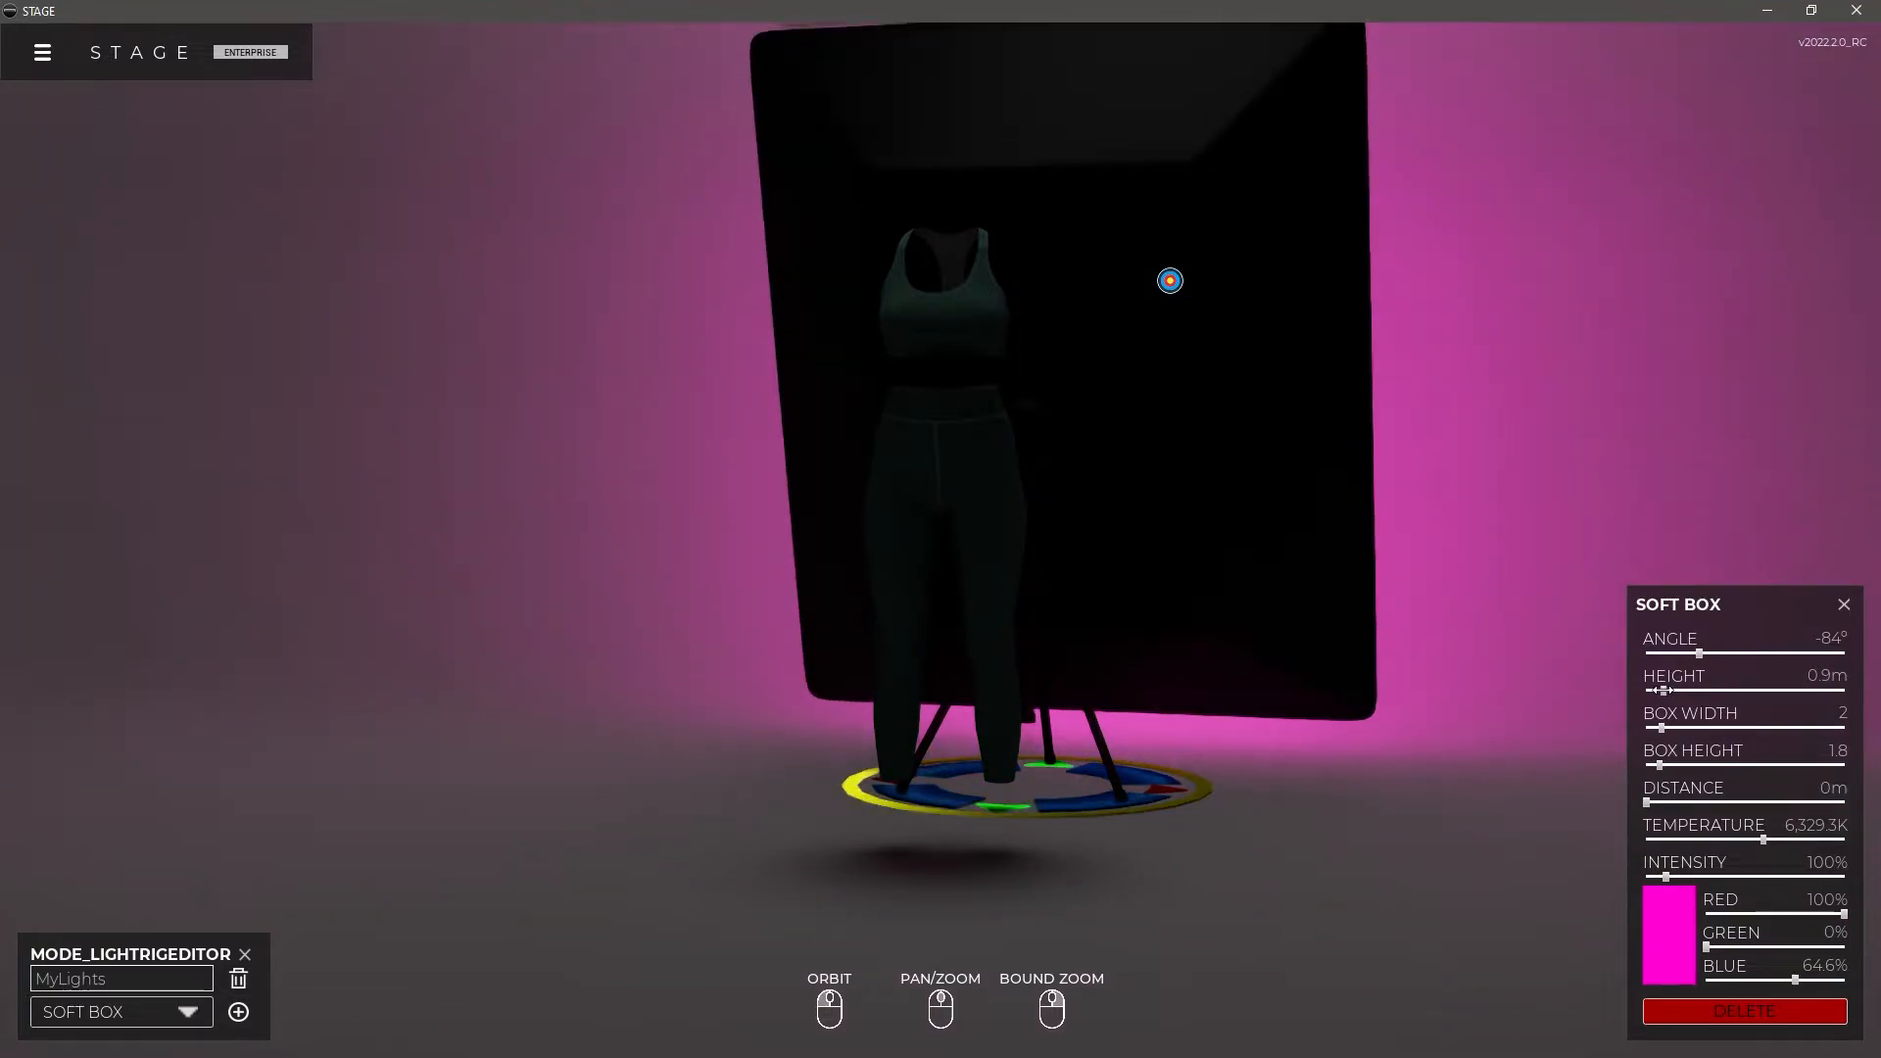
click(1465, 570)
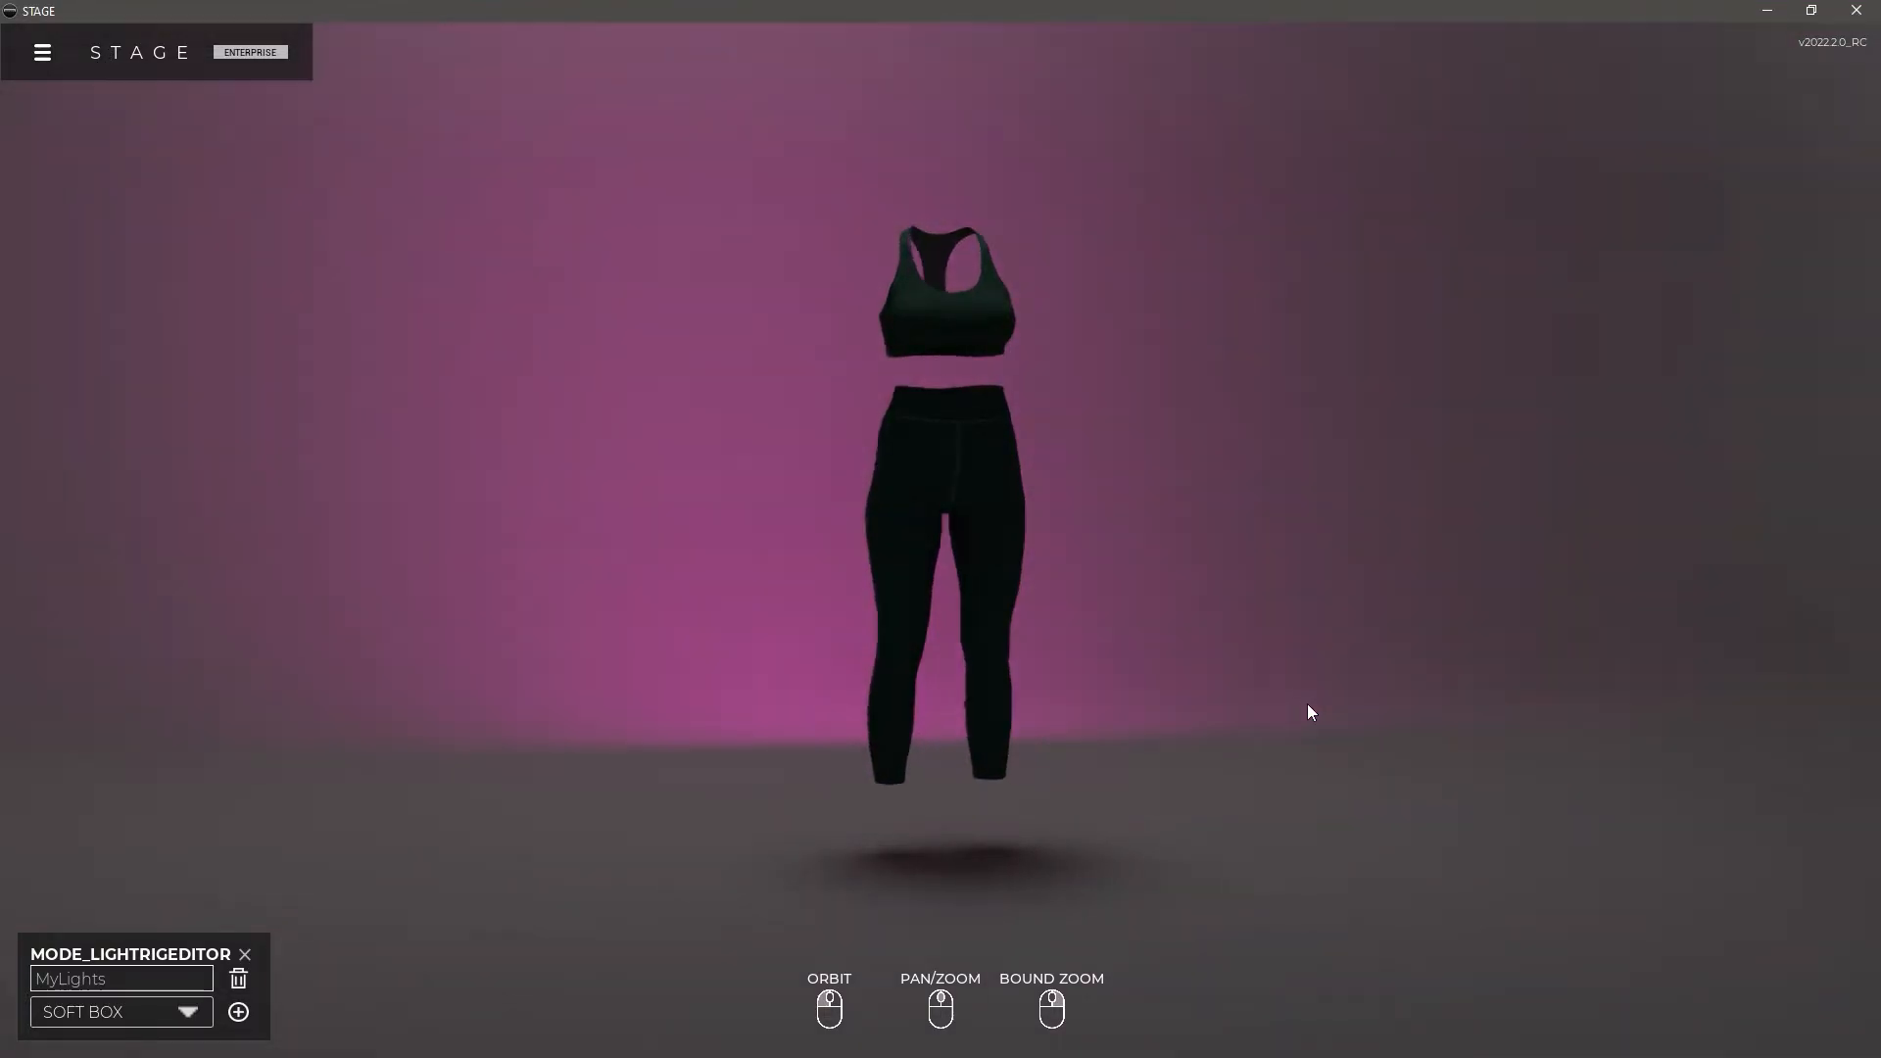
drag(1307, 703, 1237, 745)
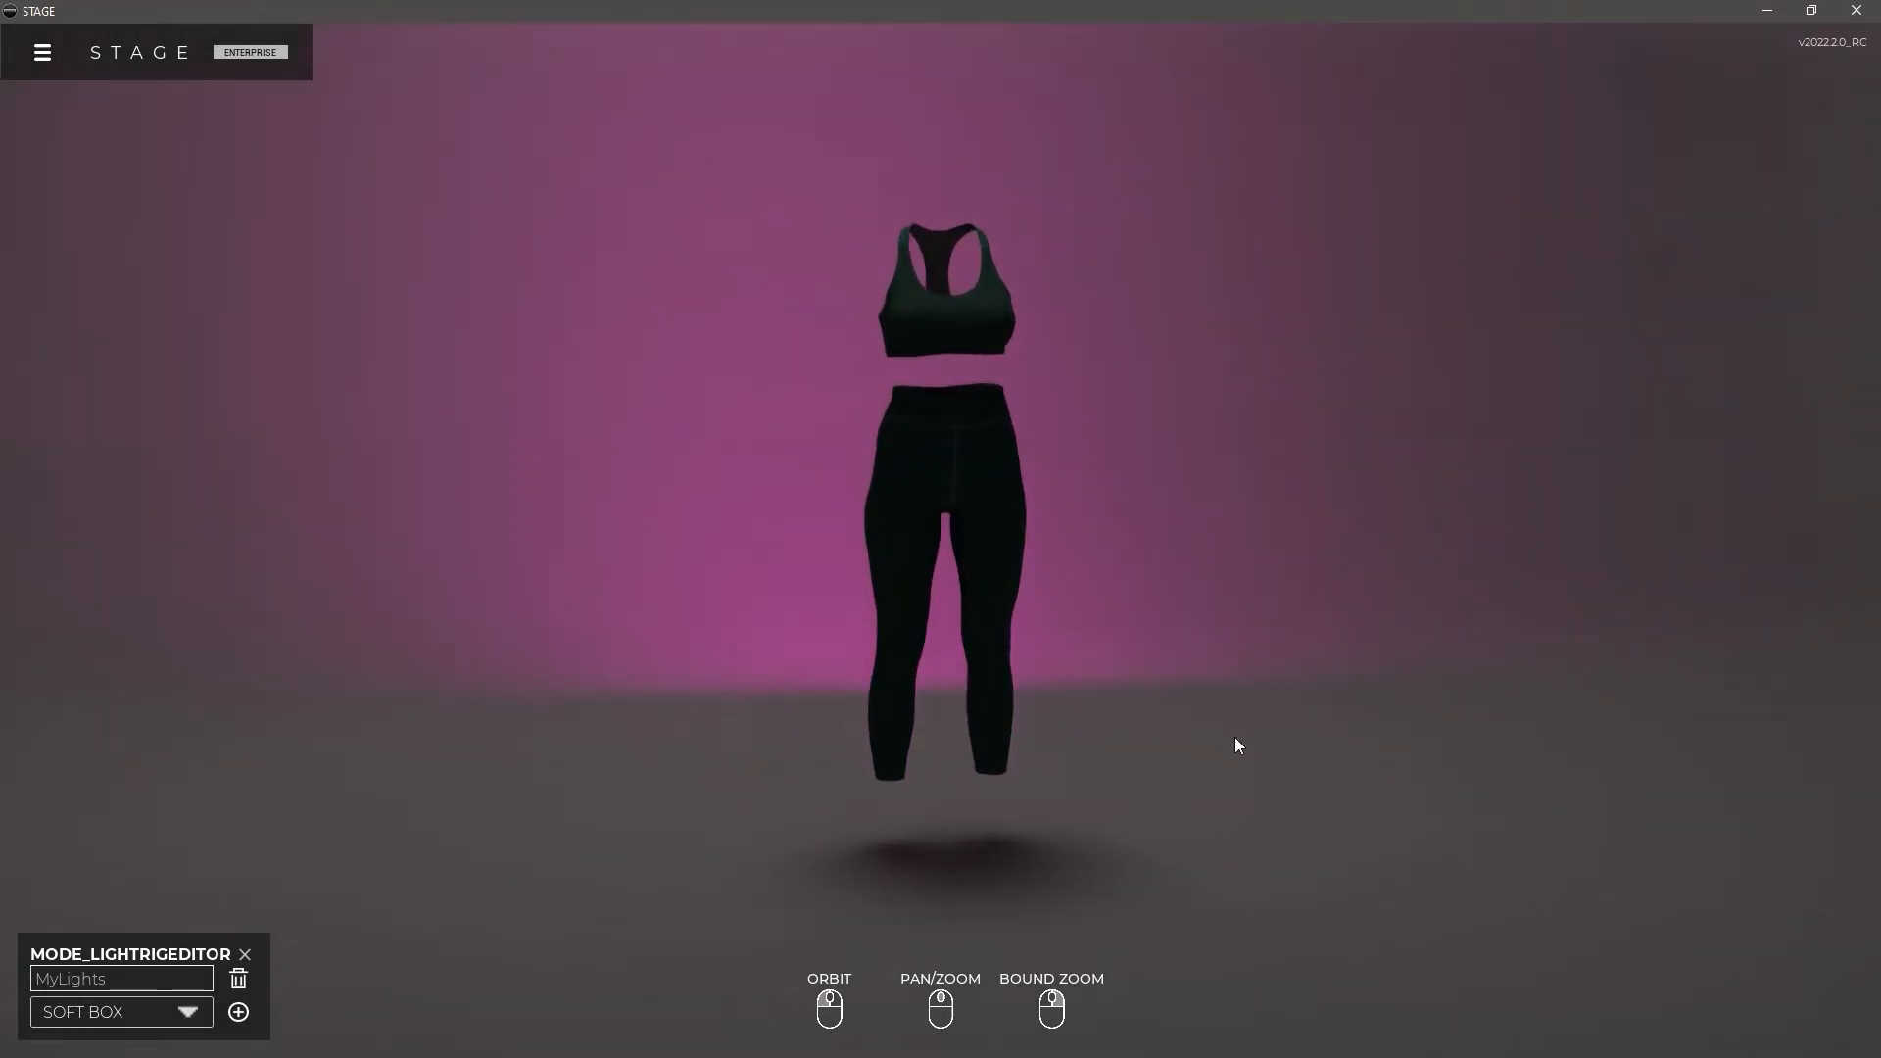
Select the soft box behind the garments and delete it from the rig.
click(1138, 569)
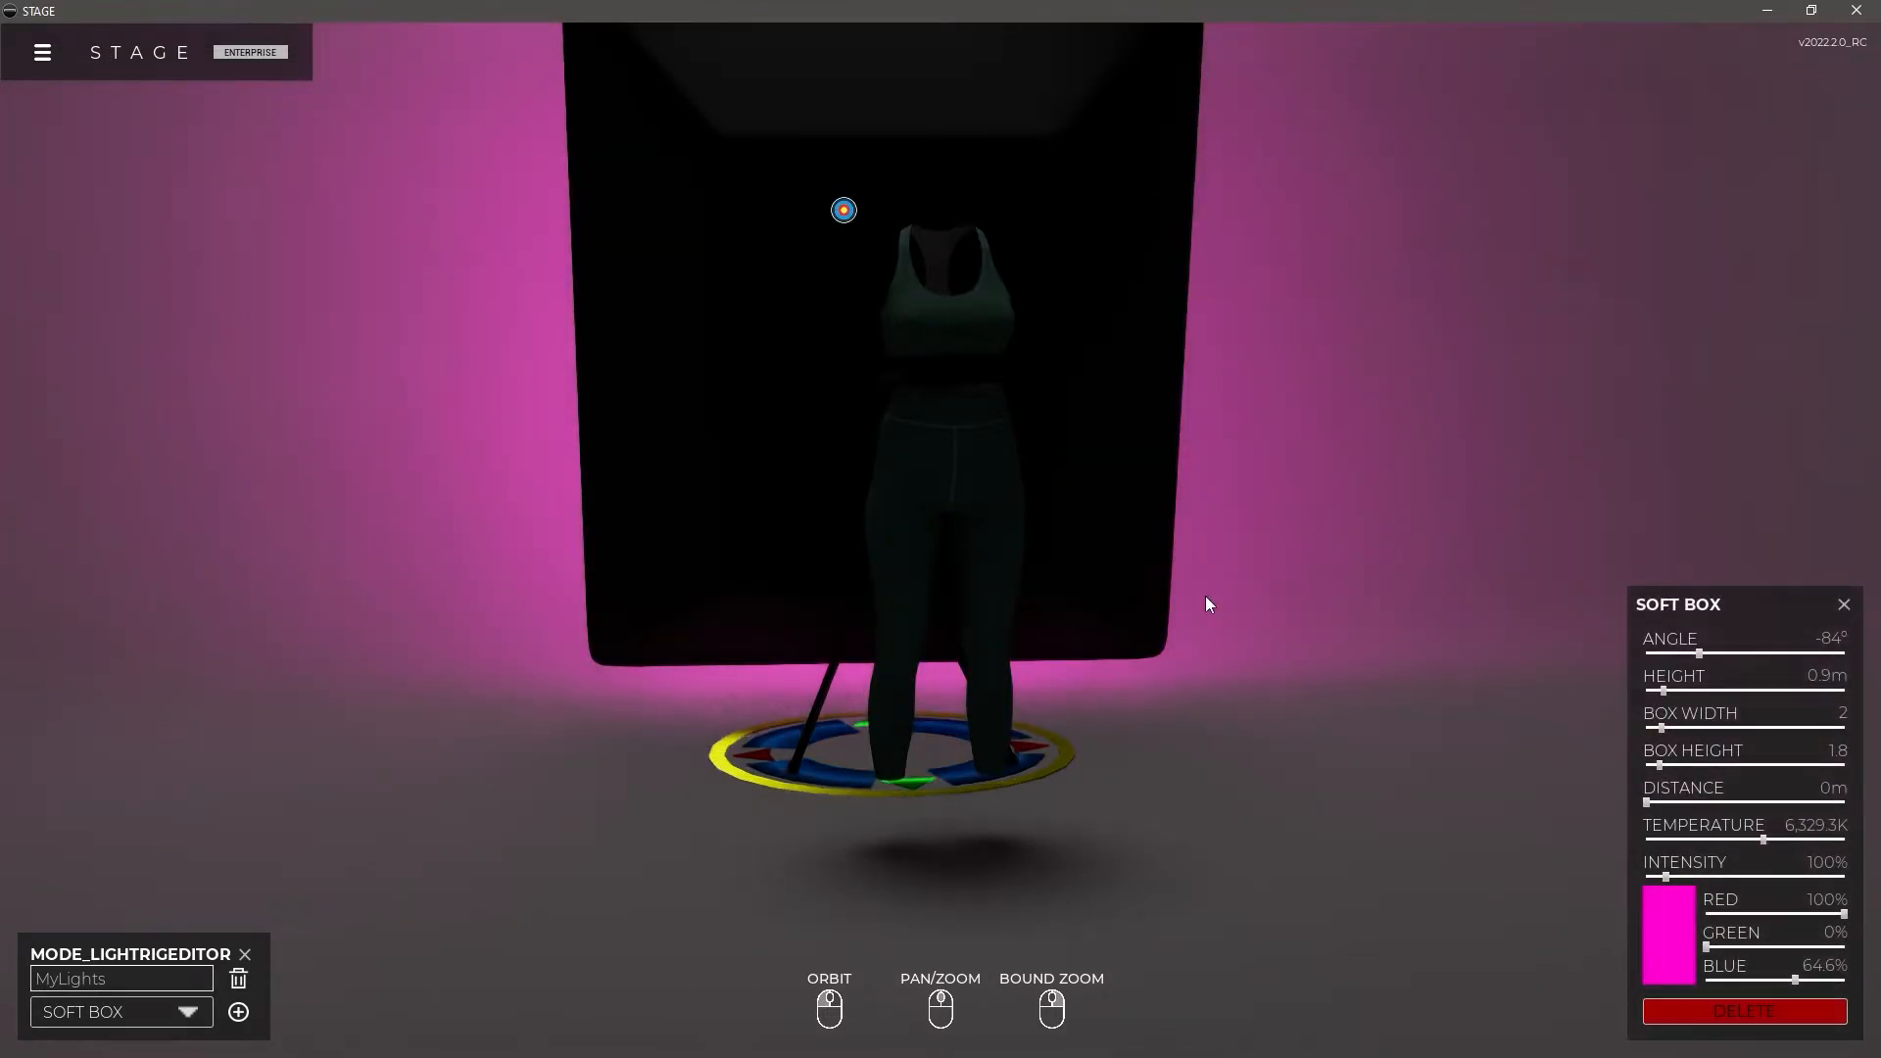
click(1769, 1011)
drag(987, 672, 1037, 674)
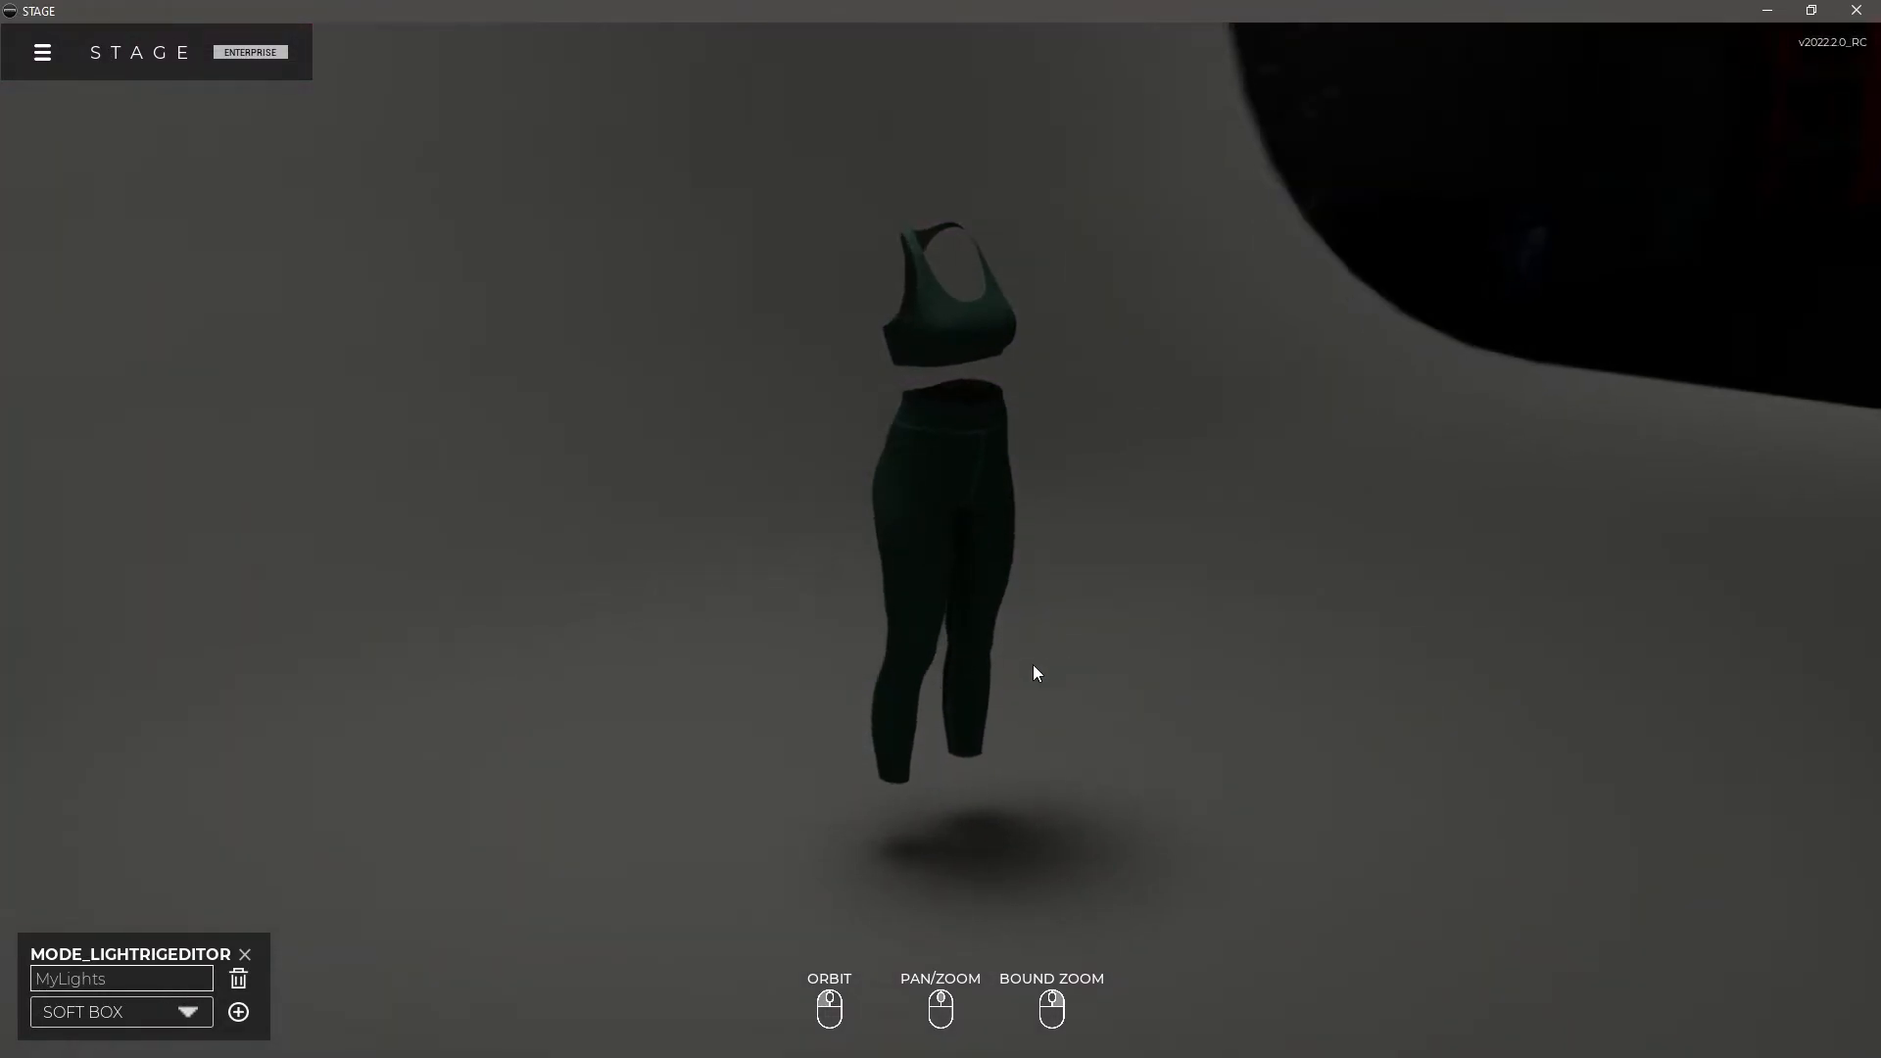
Add an overhead light with 23.6% width, 14.8% depth, 14.2% intensity and 3 m height, and delete it from the rig.
click(196, 1015)
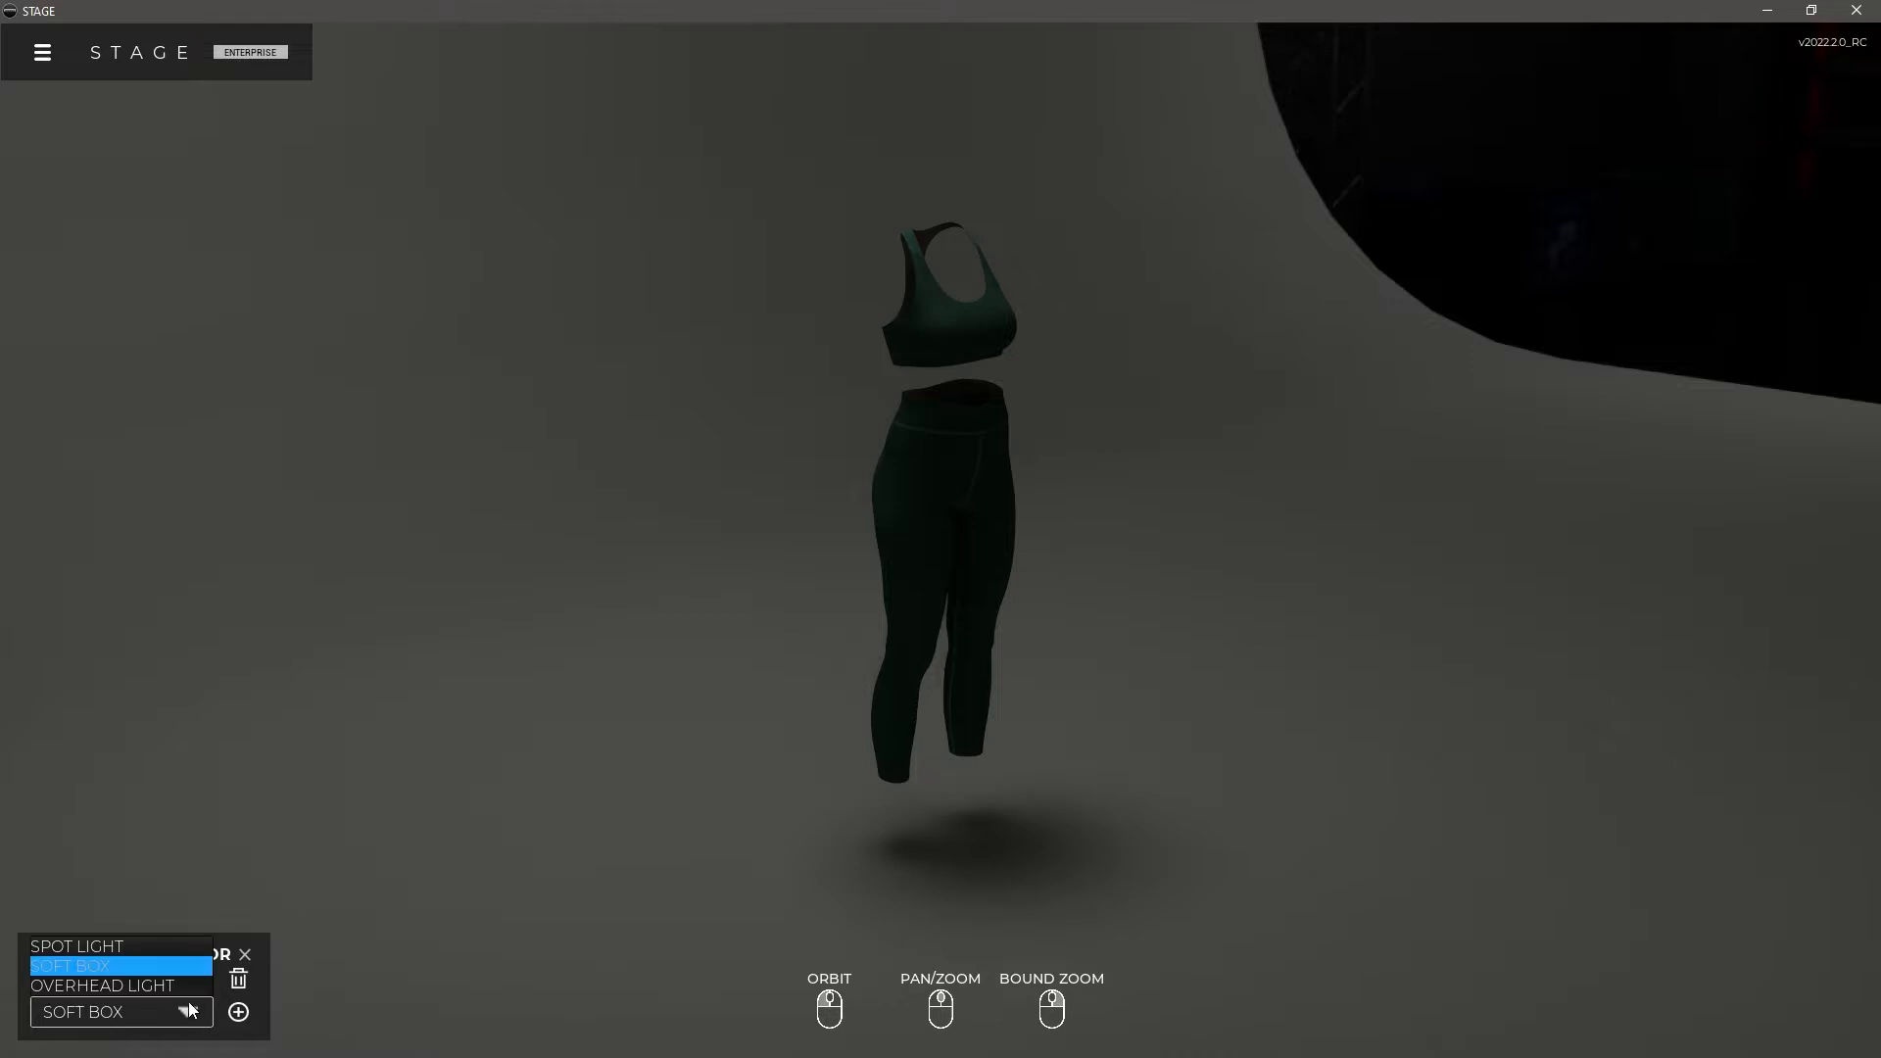
click(163, 987)
click(249, 1014)
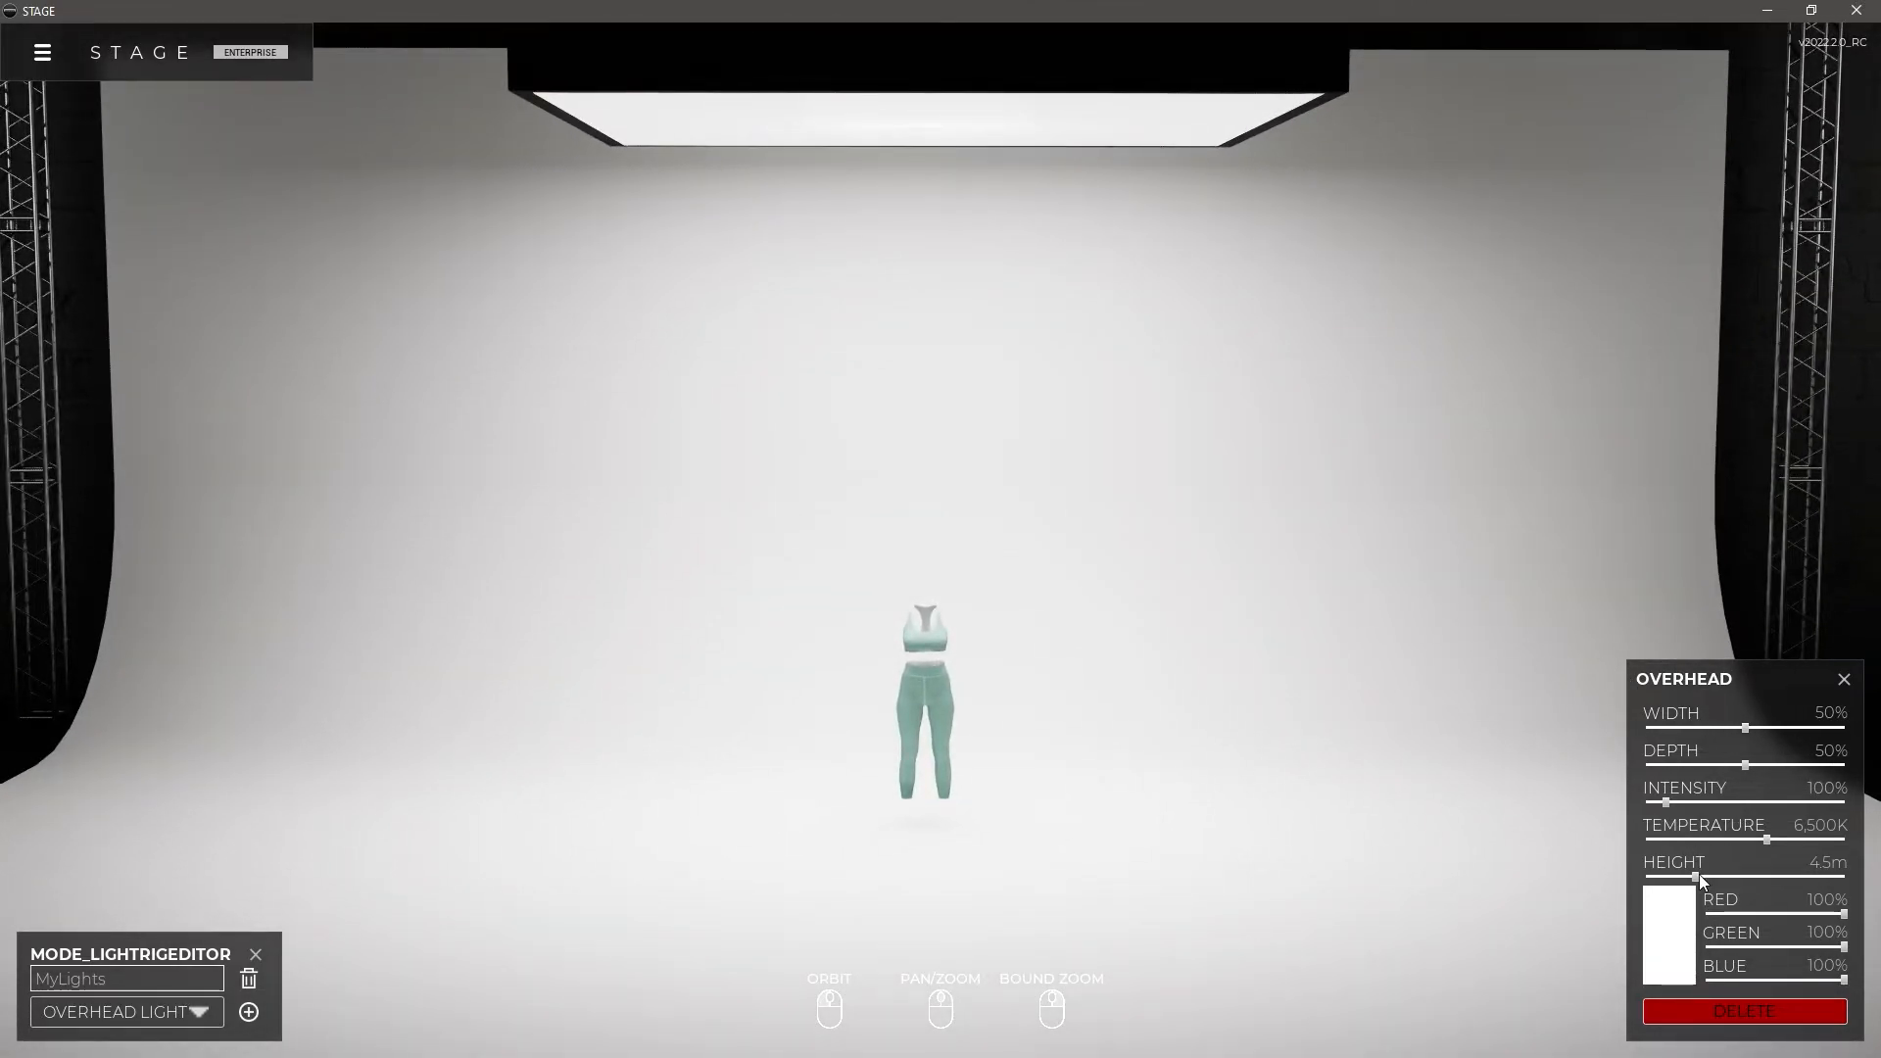
drag(1696, 877, 1673, 878)
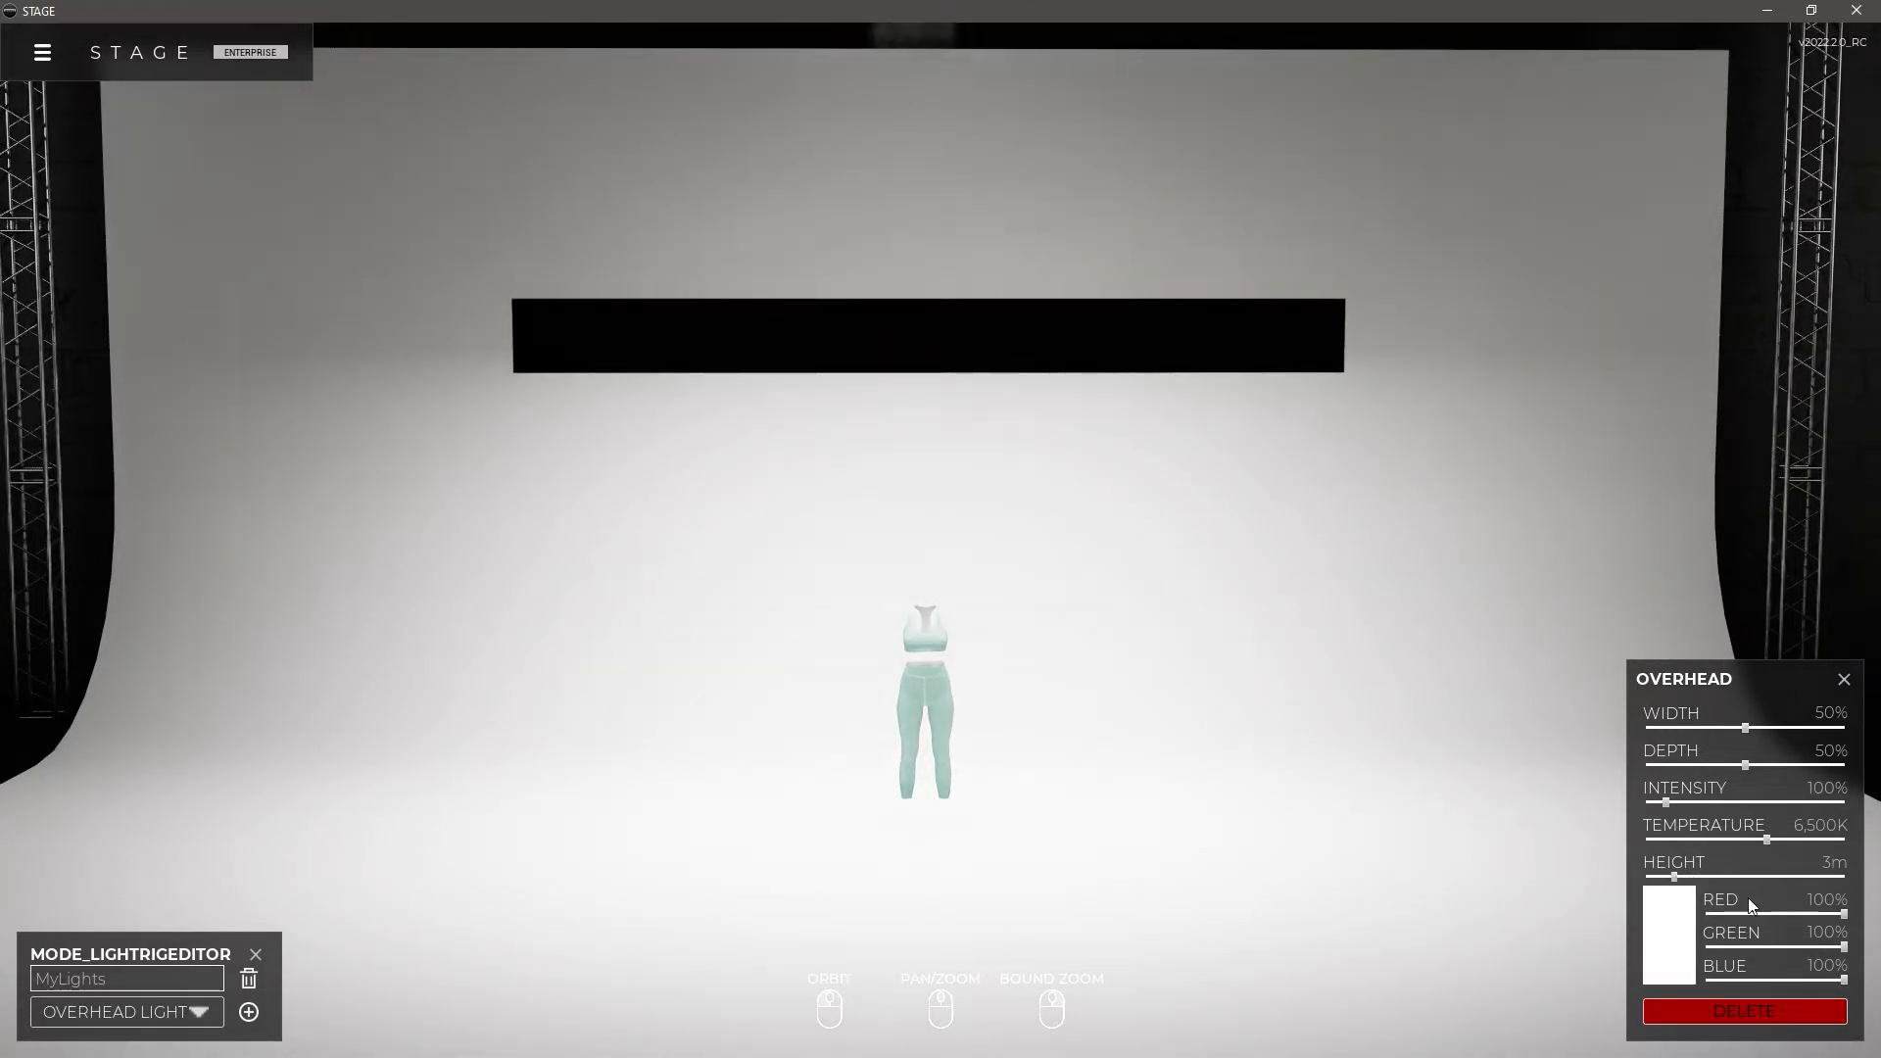
drag(1669, 803, 1618, 705)
drag(1724, 731, 1674, 765)
drag(1066, 654, 1126, 570)
scroll(919, 651, up, 3)
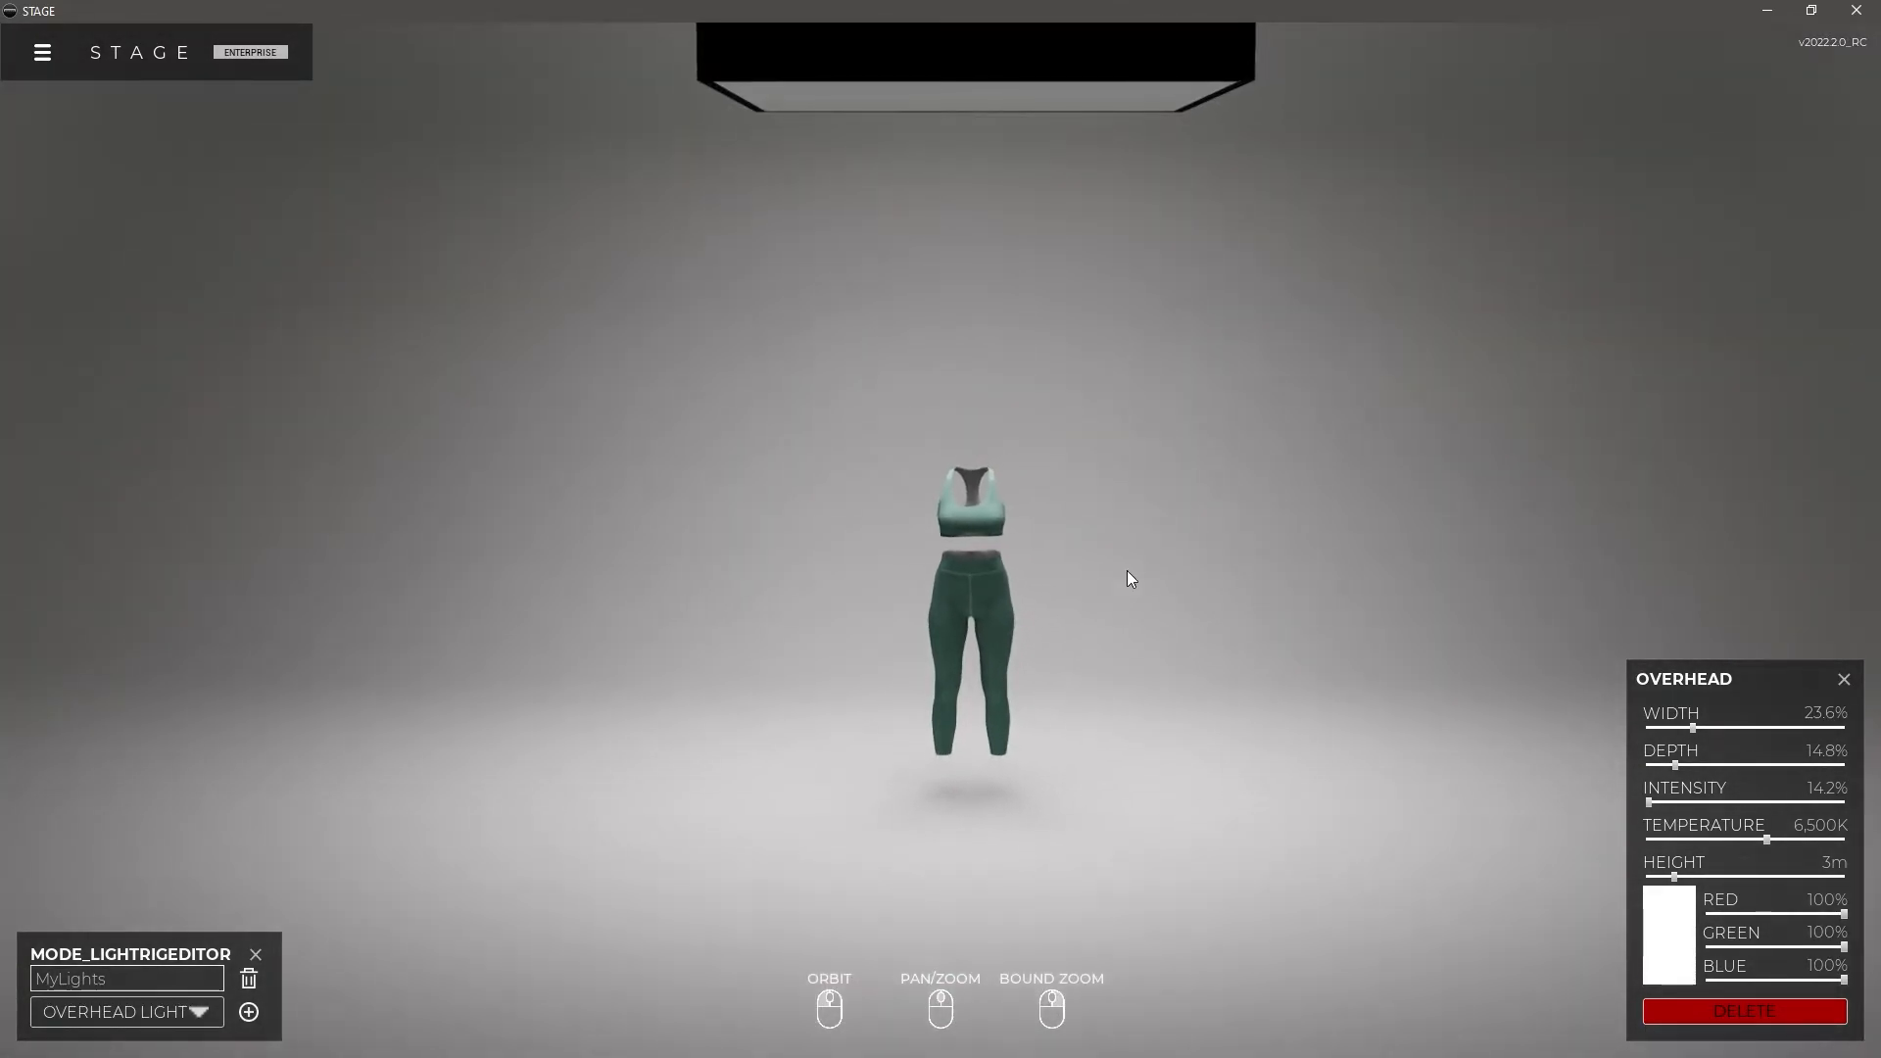
click(1703, 1012)
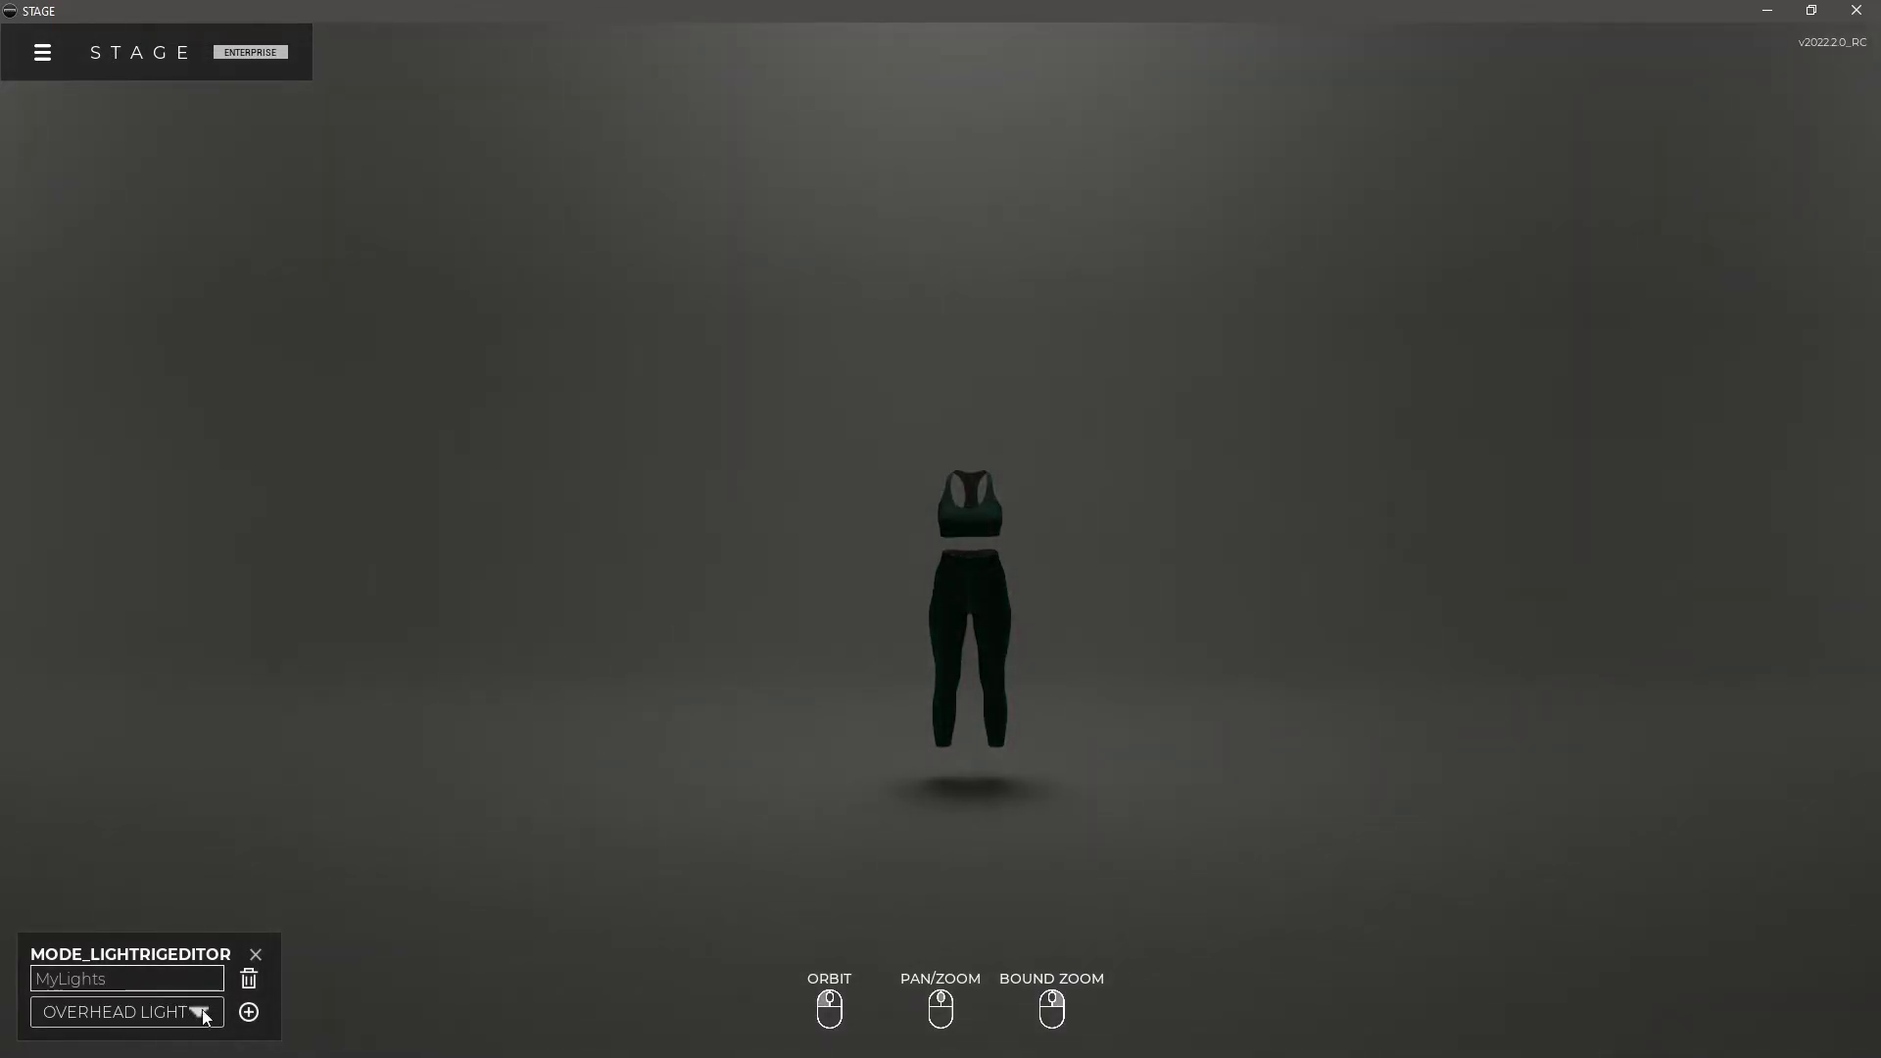
Add a soft box in front of the garments at about 56.6° and 0.6 m distance, aimed at the leggings.
click(163, 966)
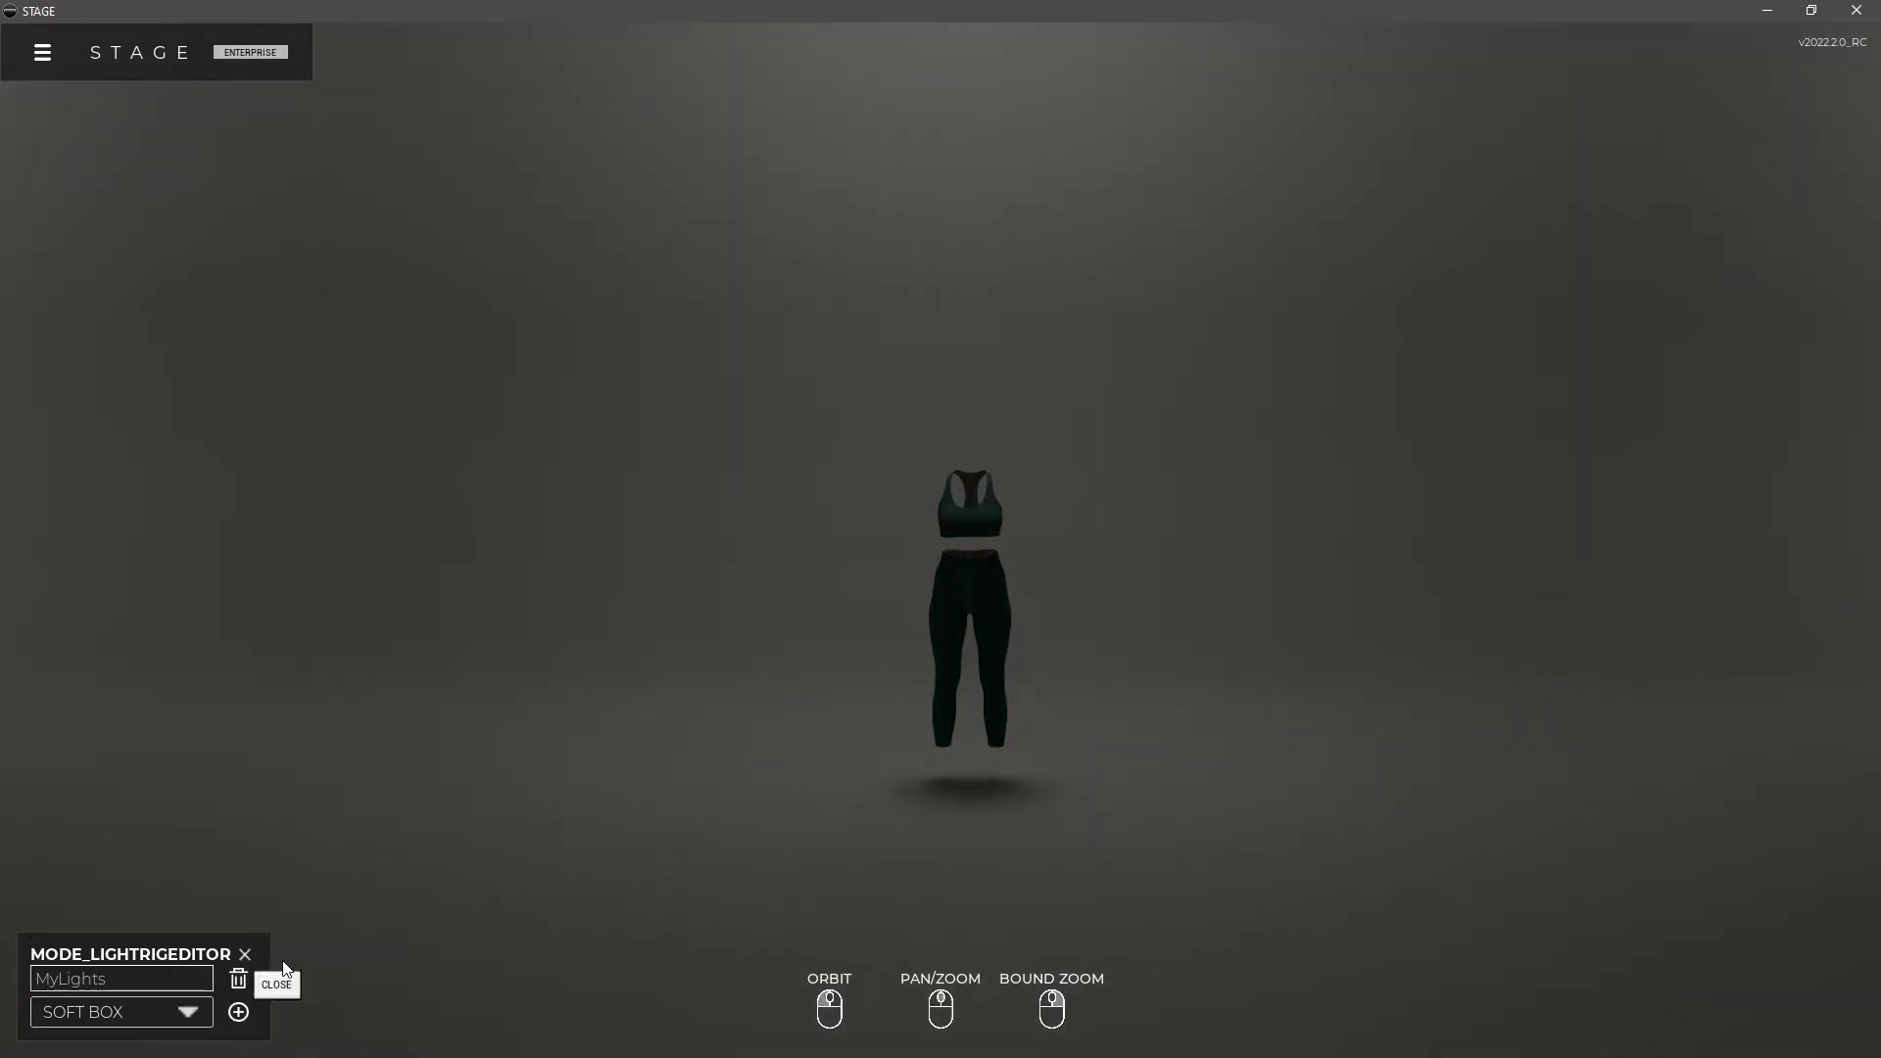
click(238, 1012)
drag(664, 609, 1475, 766)
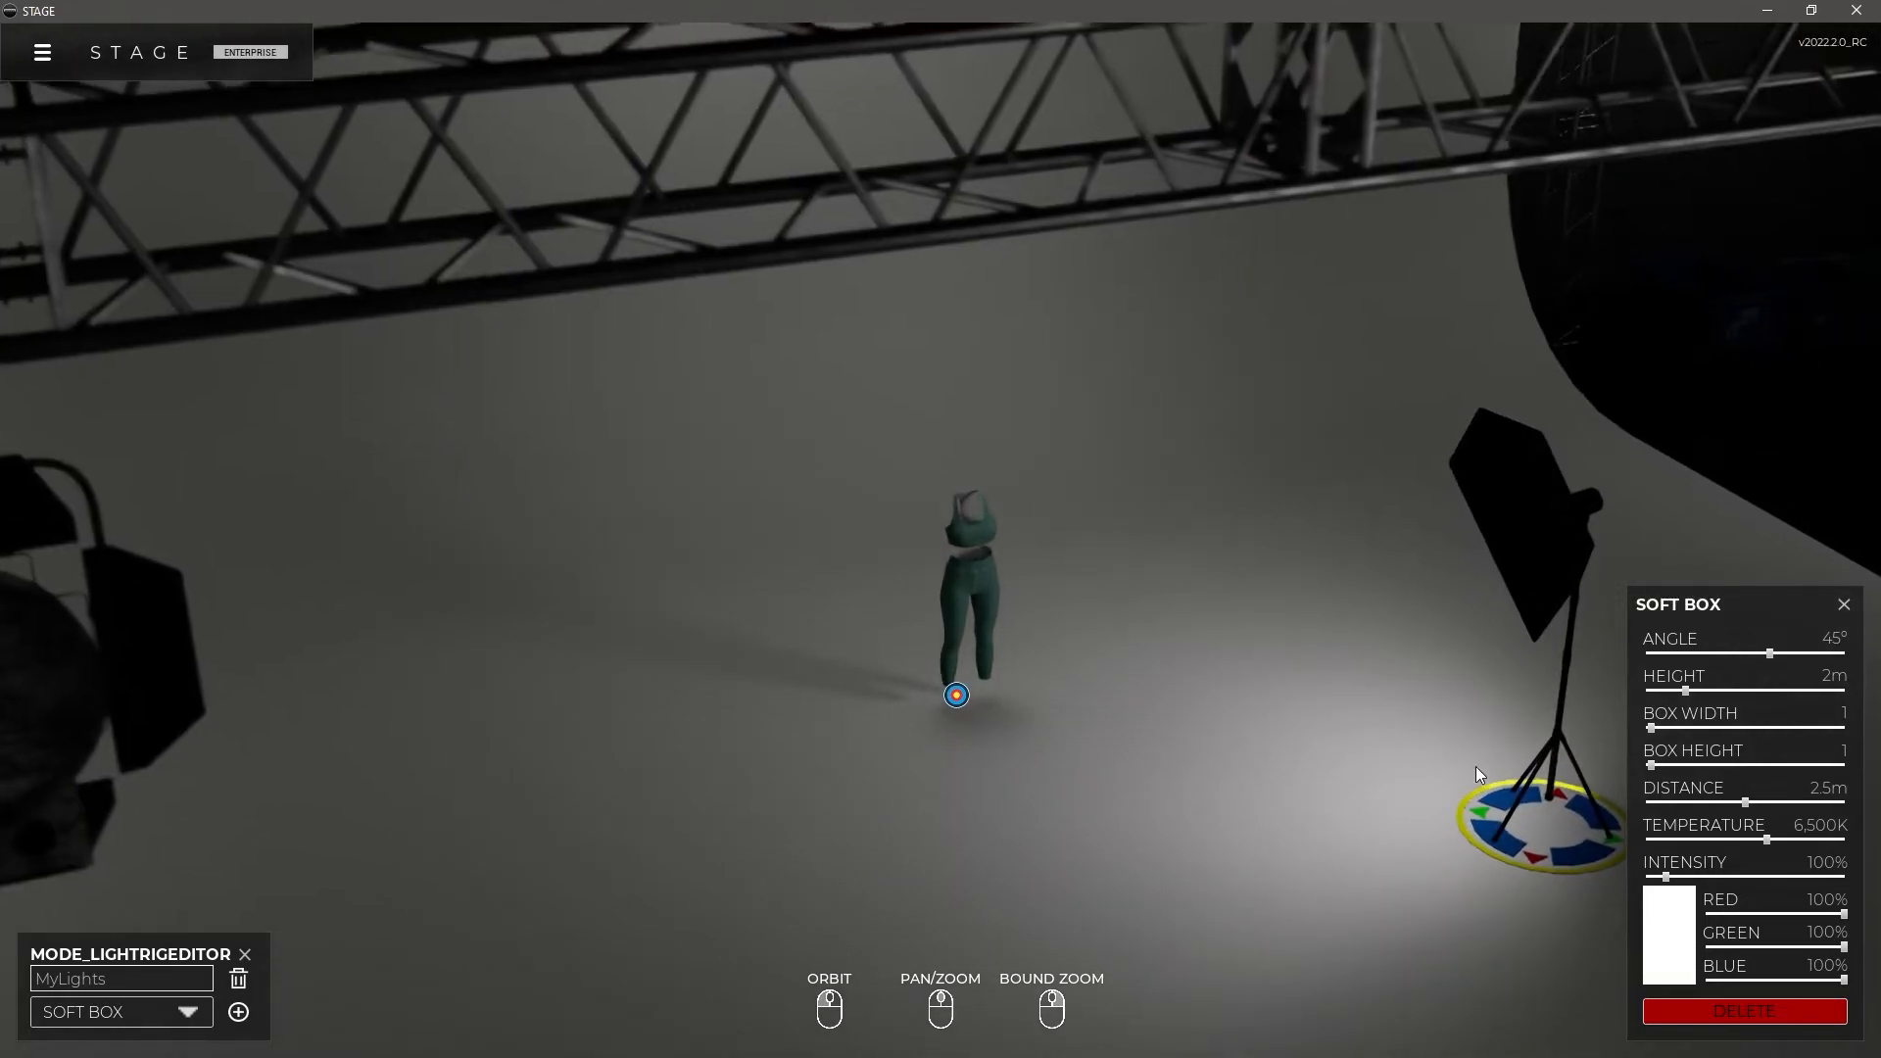
drag(1578, 819, 962, 561)
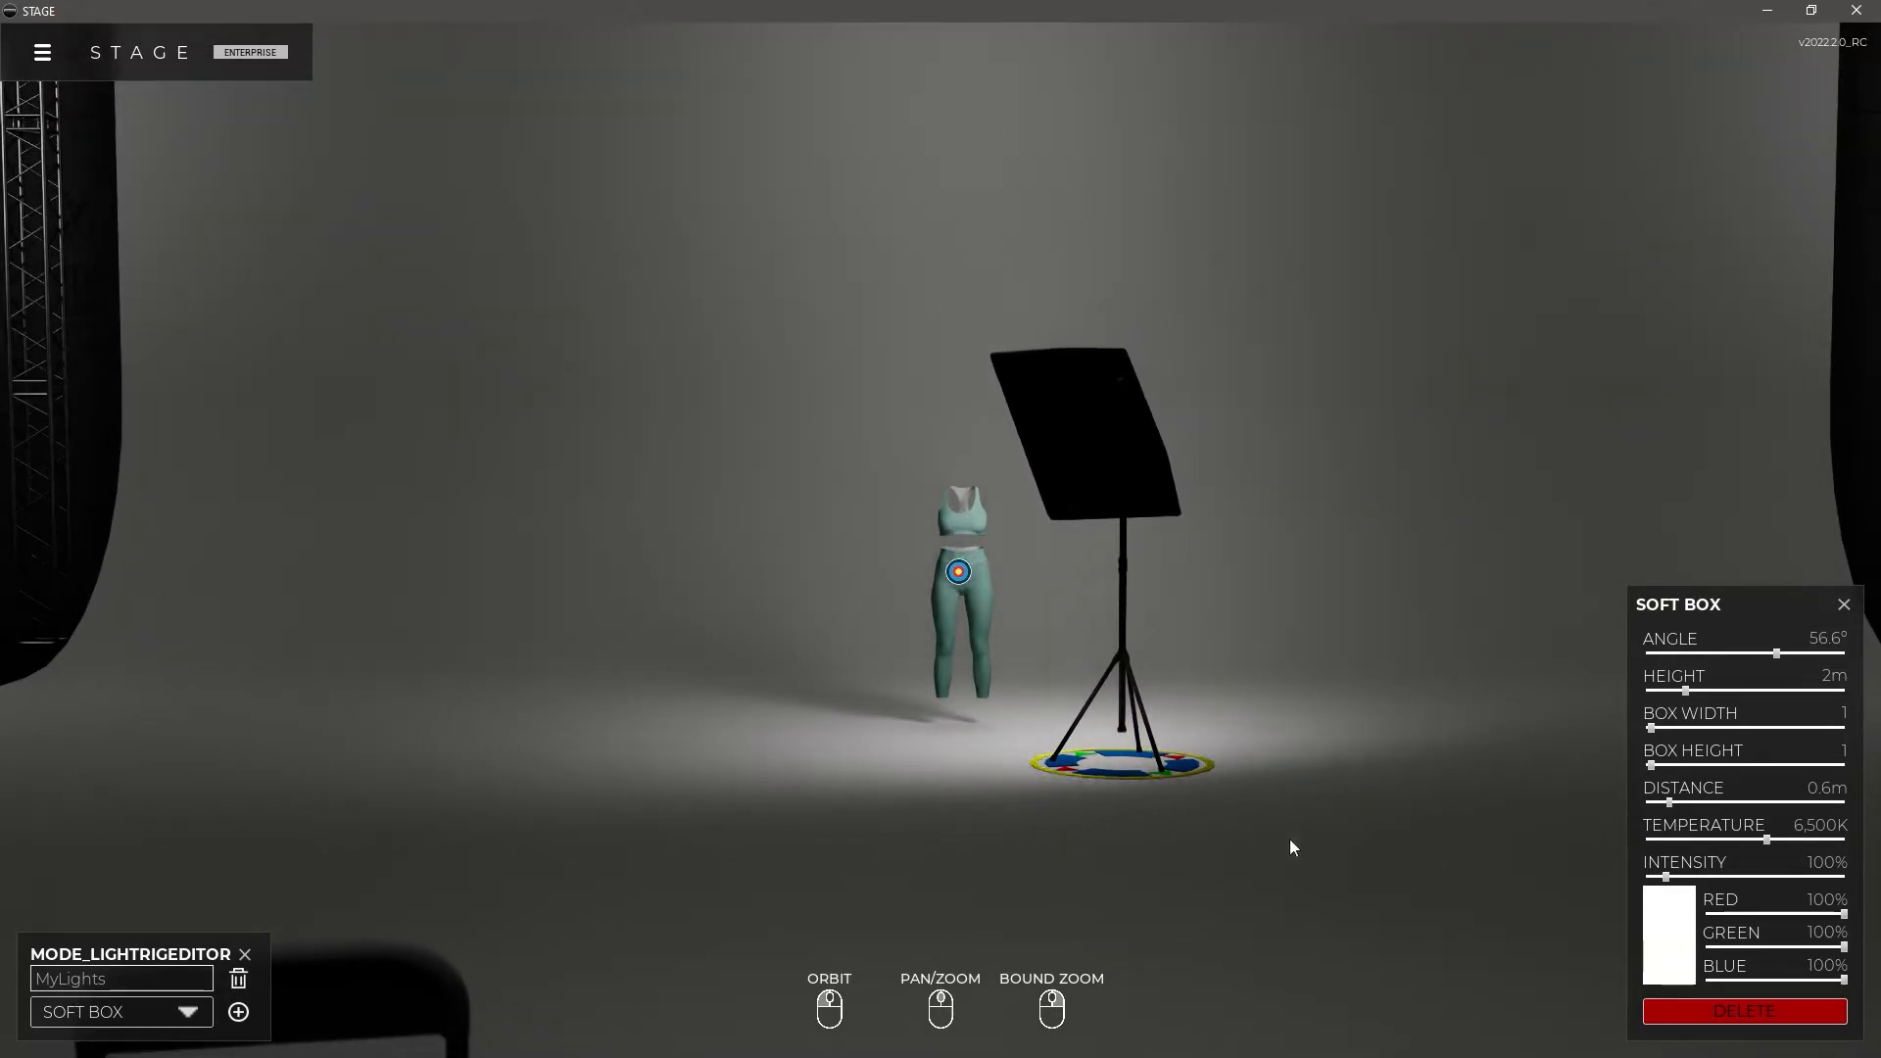
Add a second soft box on the garments' opposite side at about -182.1° and 0.4 m distance with 43.8% intensity.
click(238, 1012)
drag(632, 686, 1314, 932)
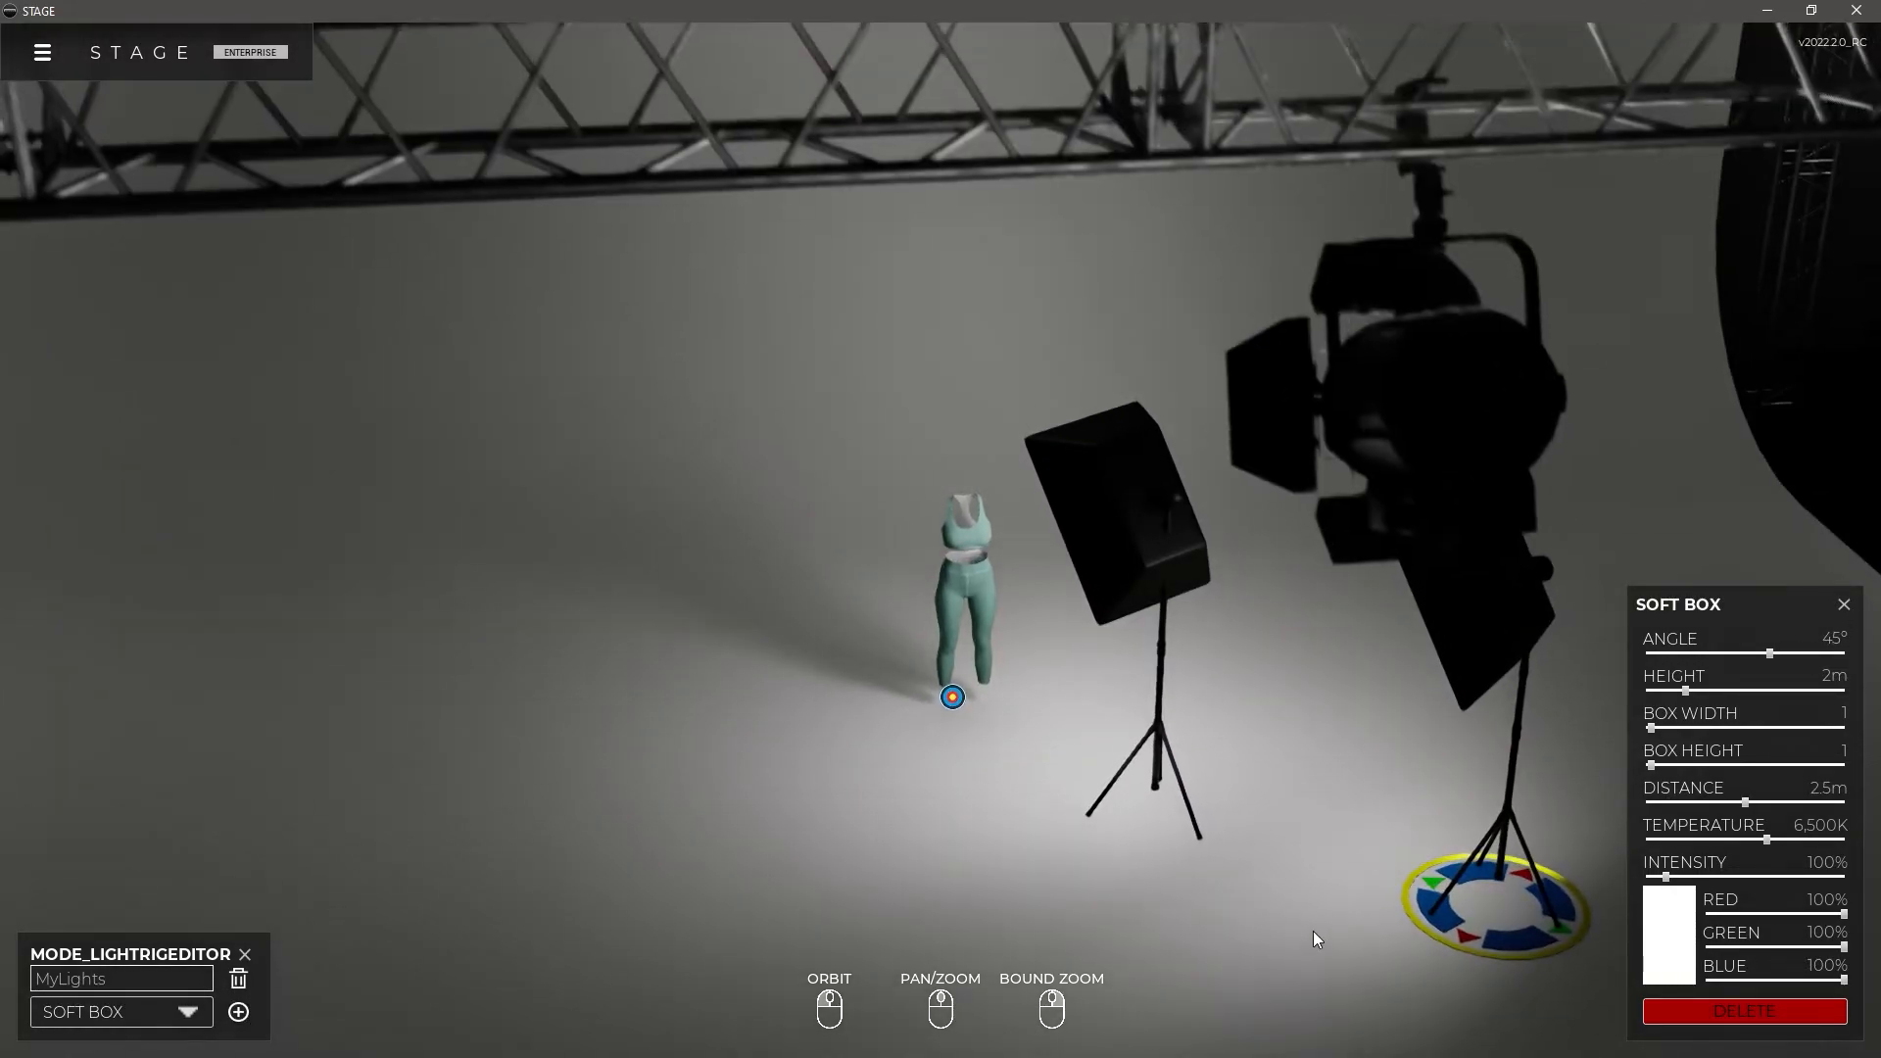
drag(1490, 892, 711, 734)
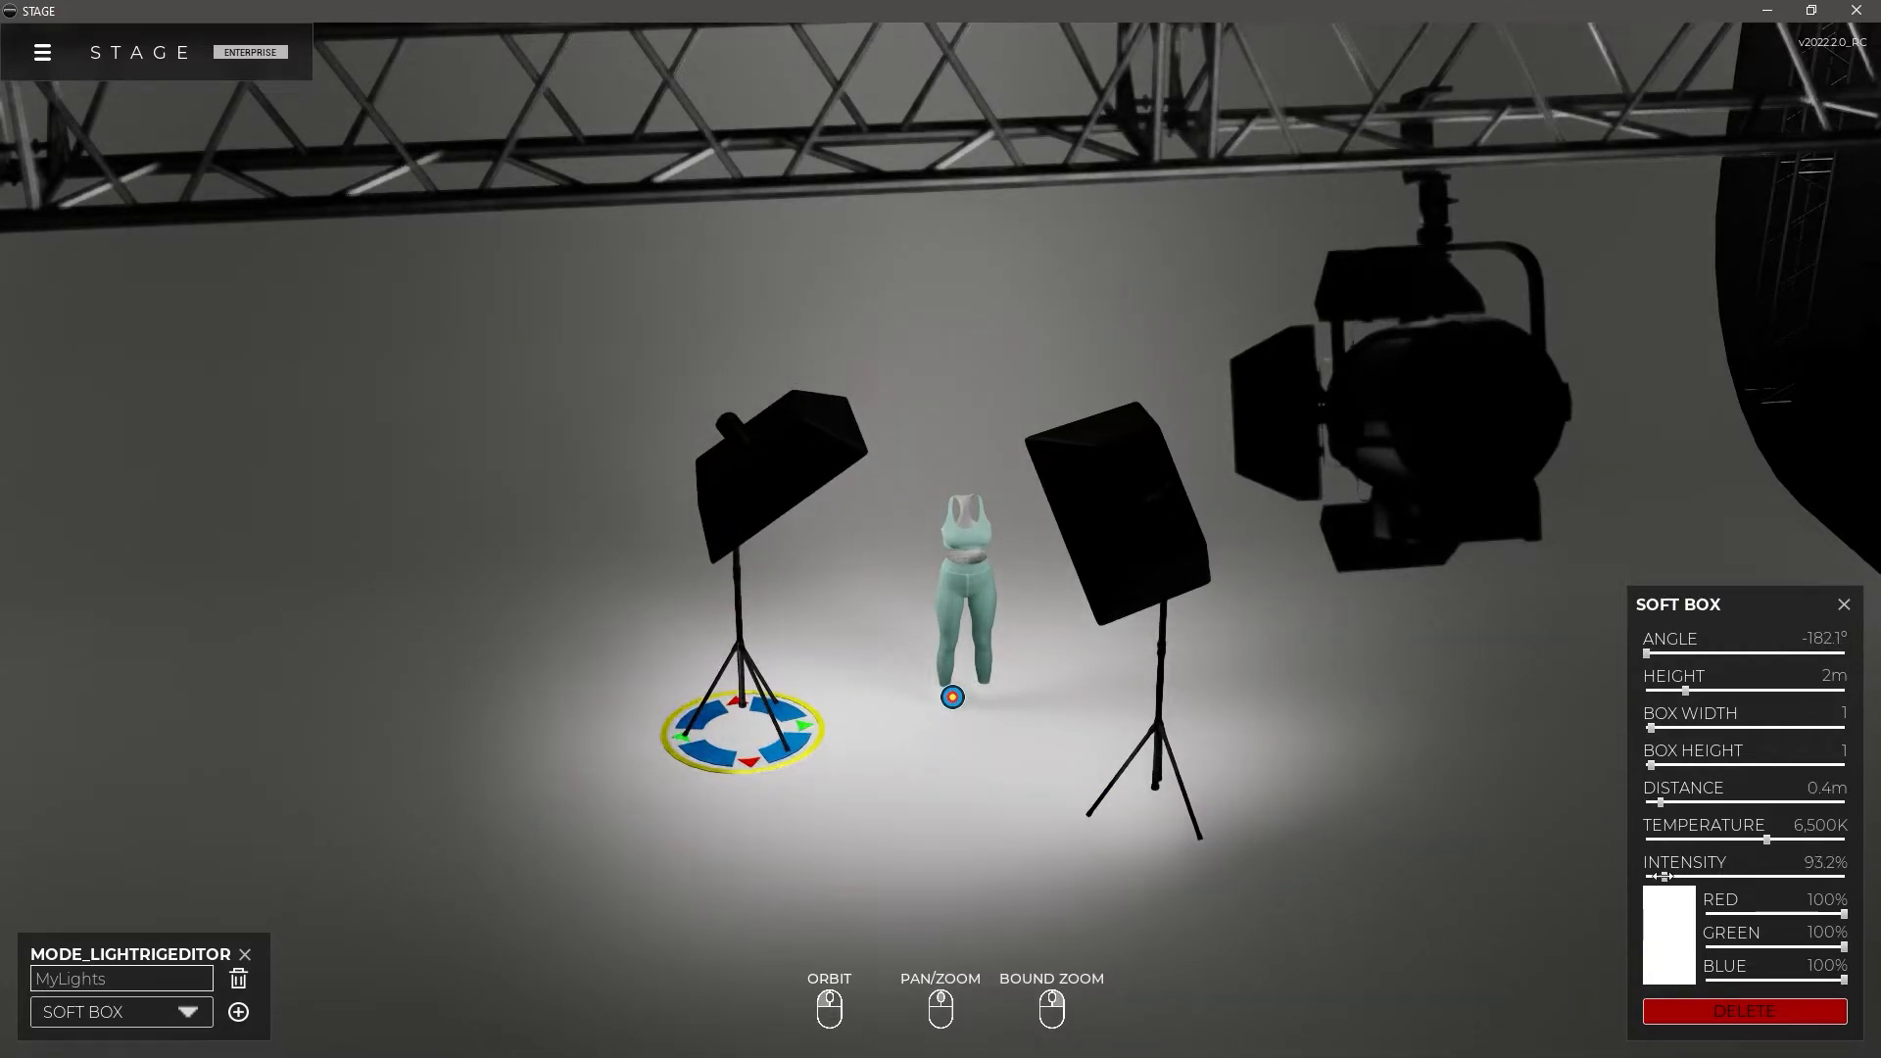
drag(1663, 877, 1654, 877)
Aim the second soft box at the leggings and lower its height to 1.1 m.
drag(979, 863, 962, 625)
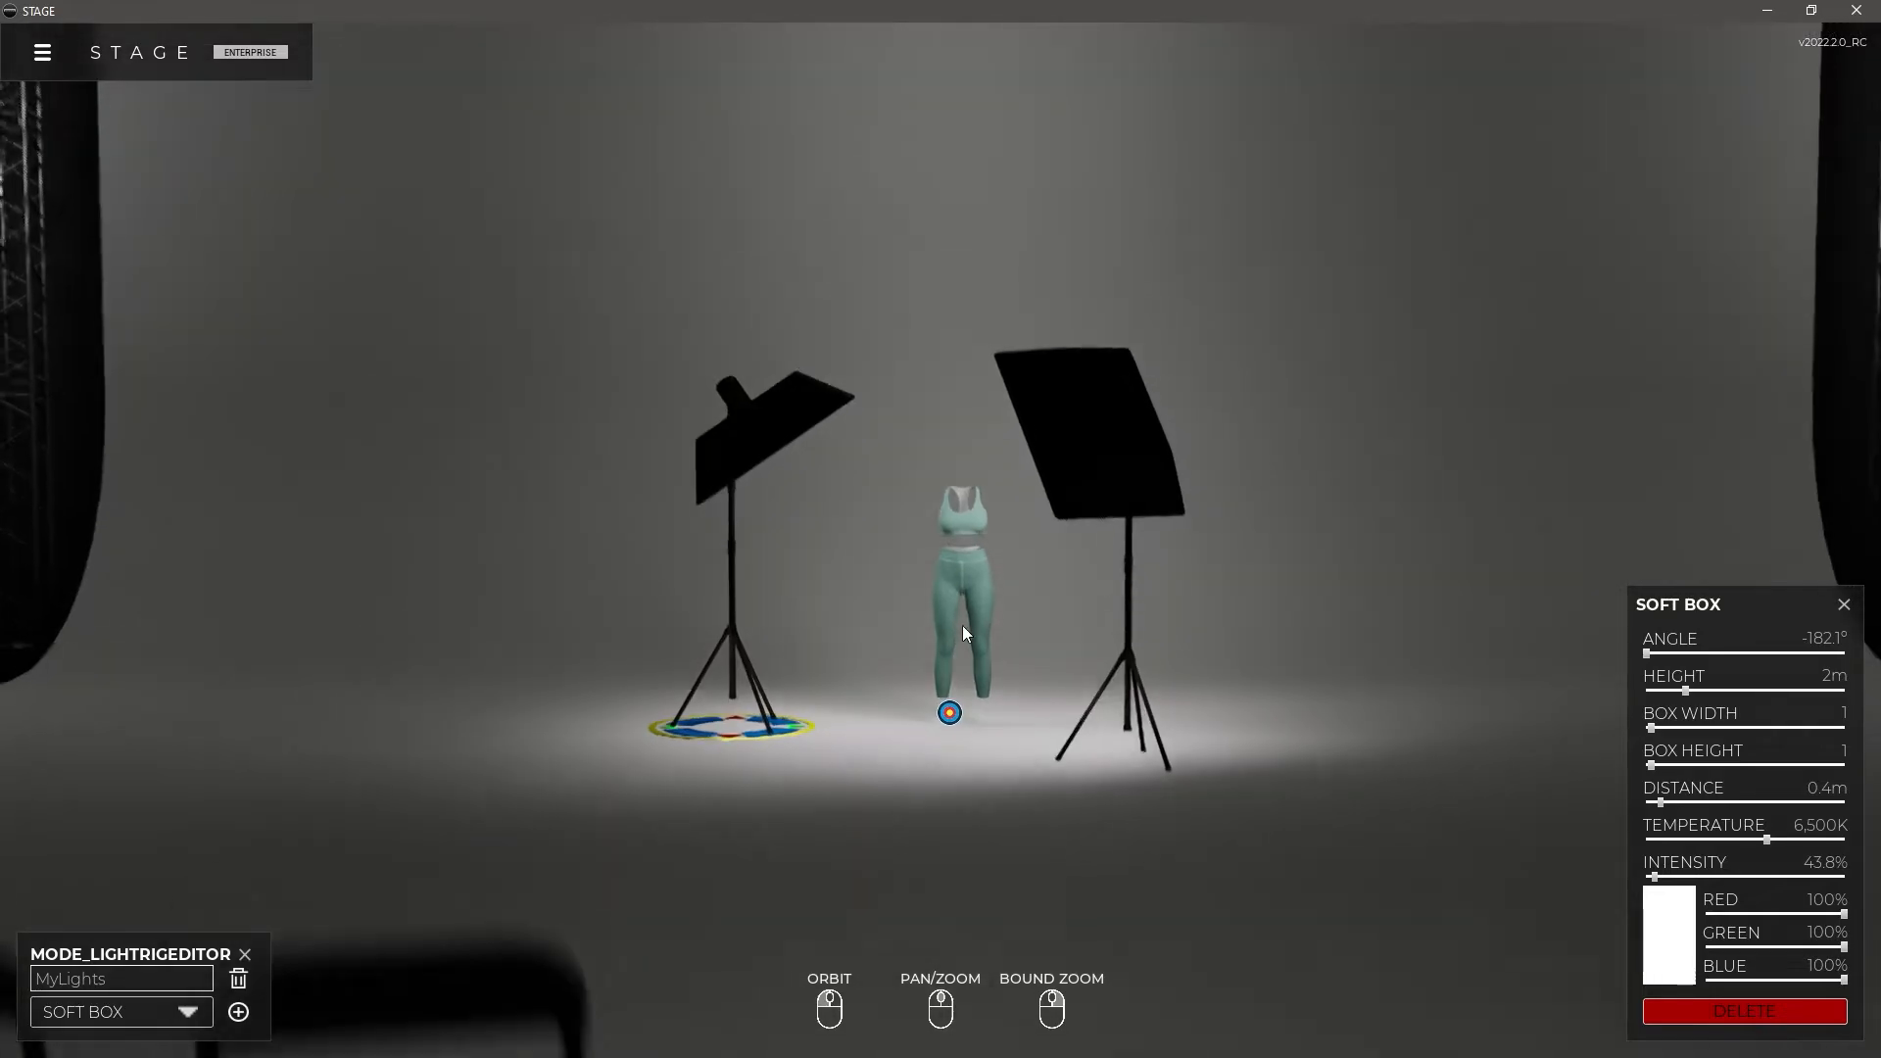
scroll(966, 631, up, 5)
drag(972, 903, 985, 599)
drag(1685, 698, 1669, 698)
drag(1277, 637, 1107, 736)
Add a spot light behind the garments at about -53.4° and 0 m distance, aim it at the bra and set its height to 3.4 m.
click(186, 1012)
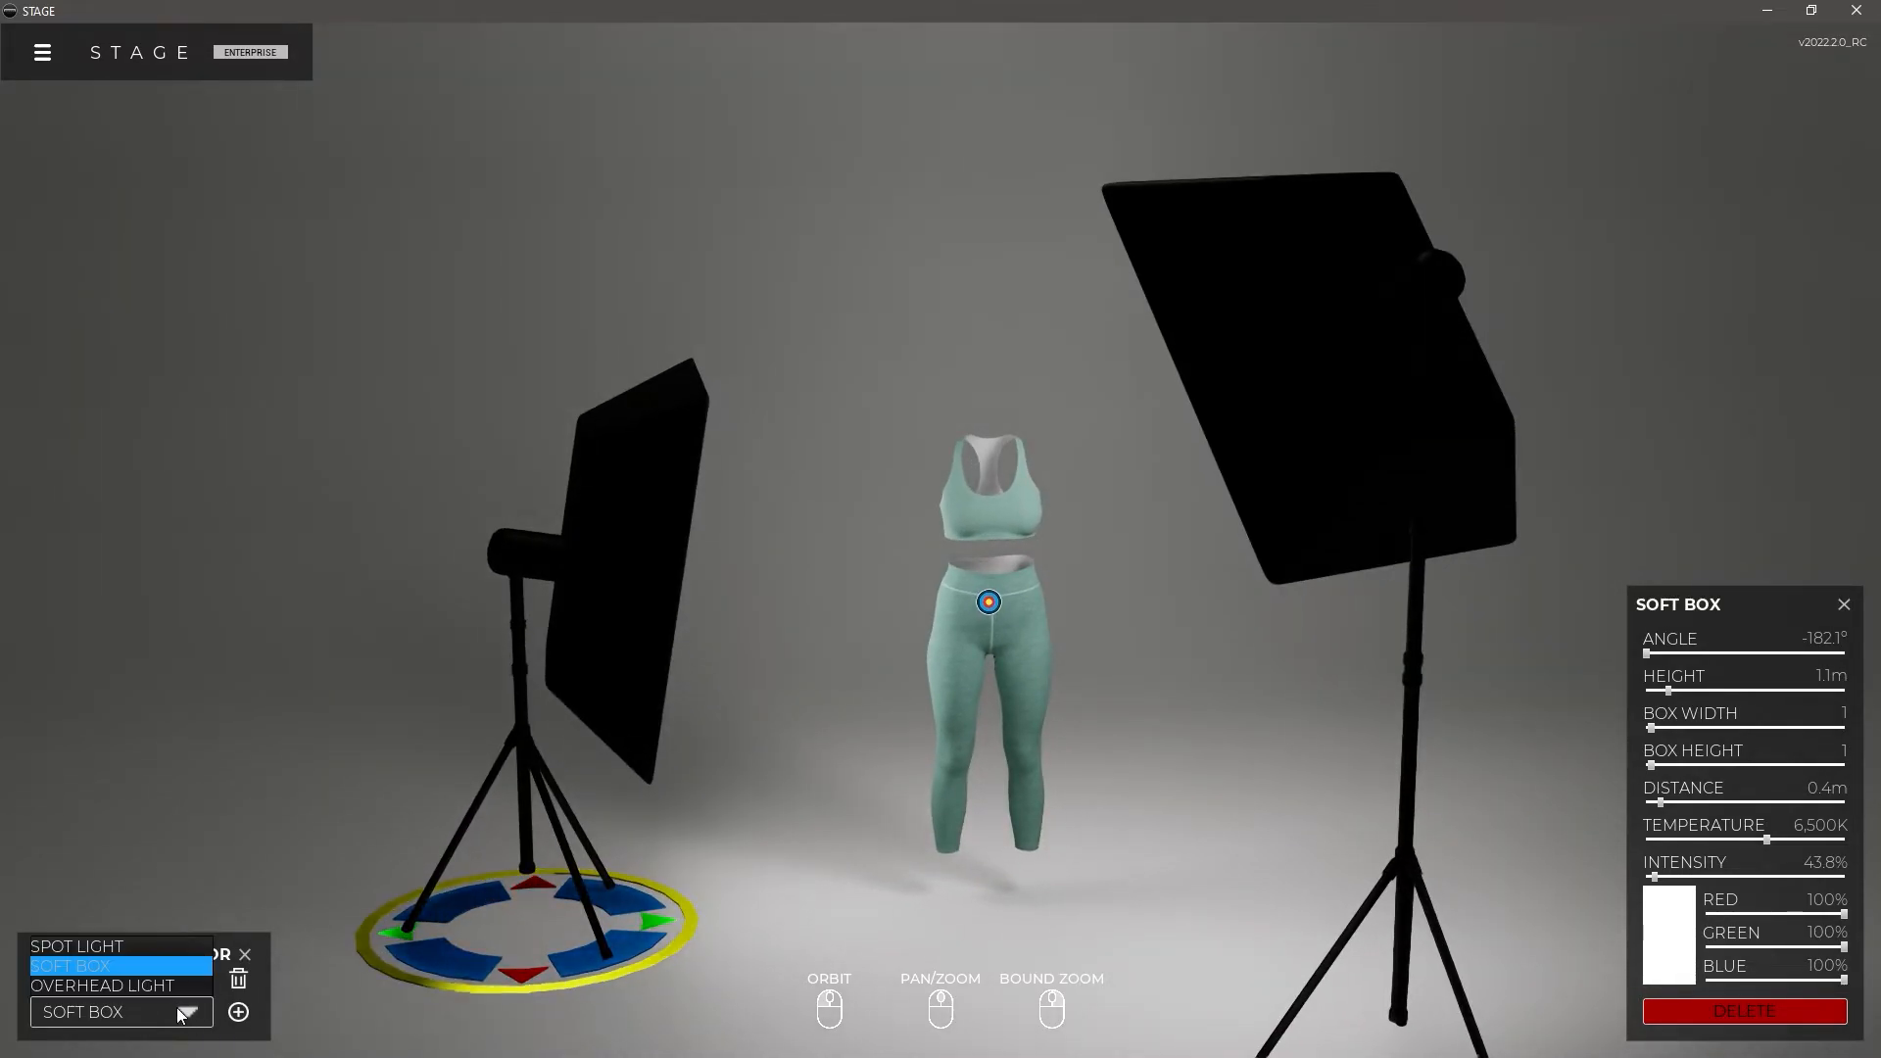
click(79, 942)
click(238, 1012)
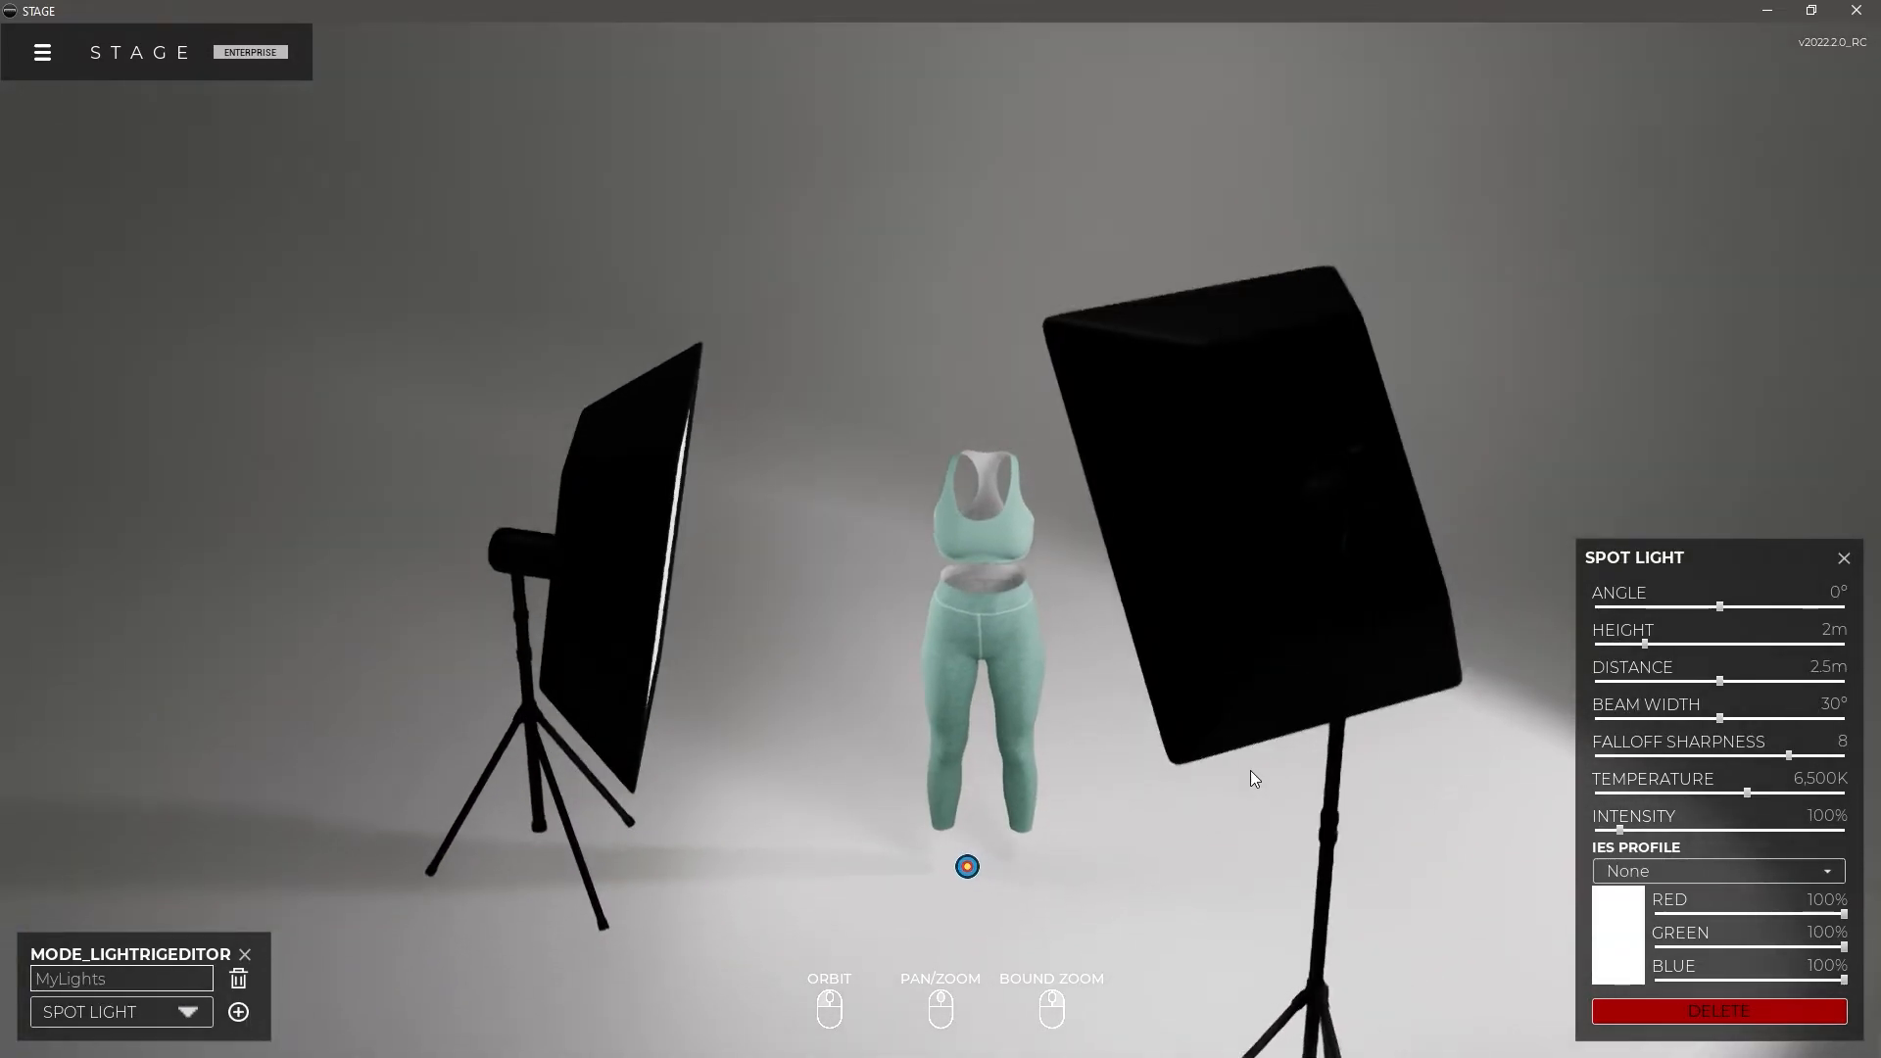
drag(1250, 770, 896, 689)
drag(1469, 666, 1245, 641)
right_drag(937, 635, 933, 714)
mouse_move(878, 893)
mouse_down()
mouse_move(893, 619)
mouse_move(911, 629)
mouse_up()
drag(1645, 637, 1680, 634)
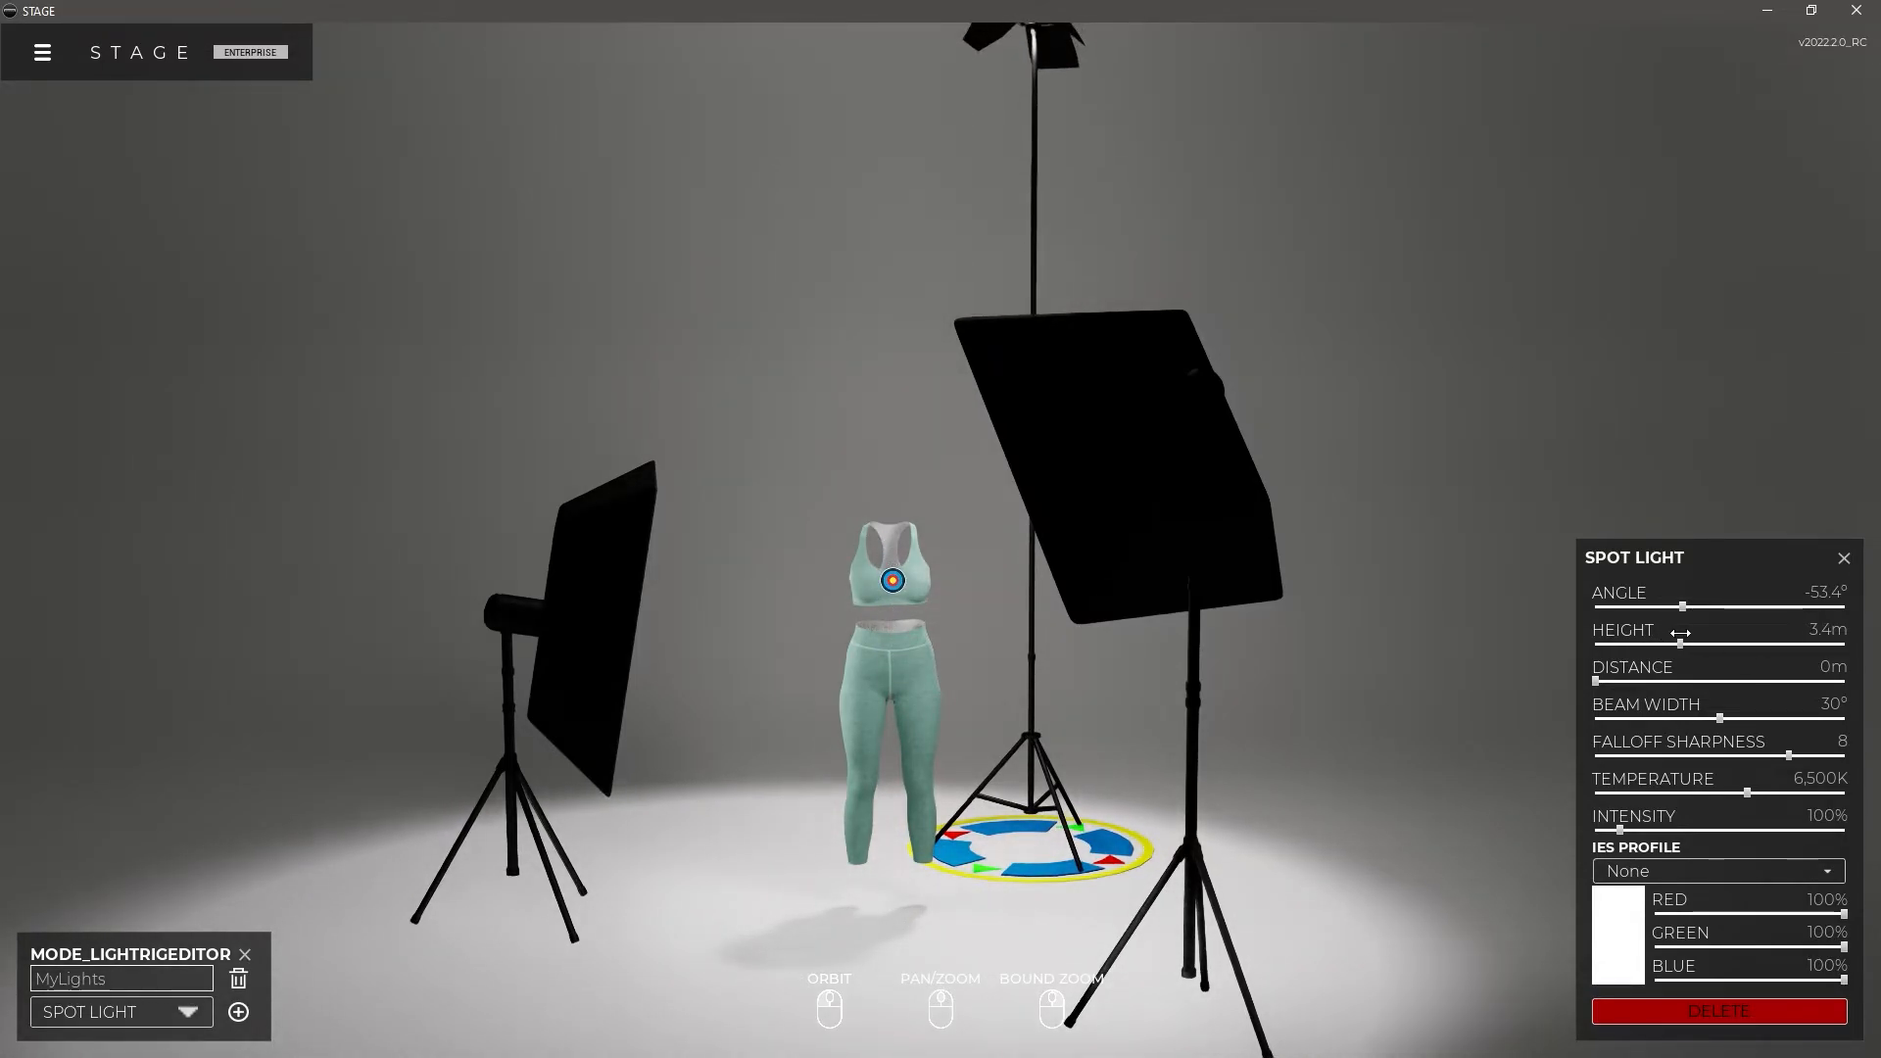
Set the spot light's intensity to 192.1%, beam width to 5° and falloff sharpness to 1.8.
drag(1621, 831, 1643, 830)
drag(1709, 720, 1623, 717)
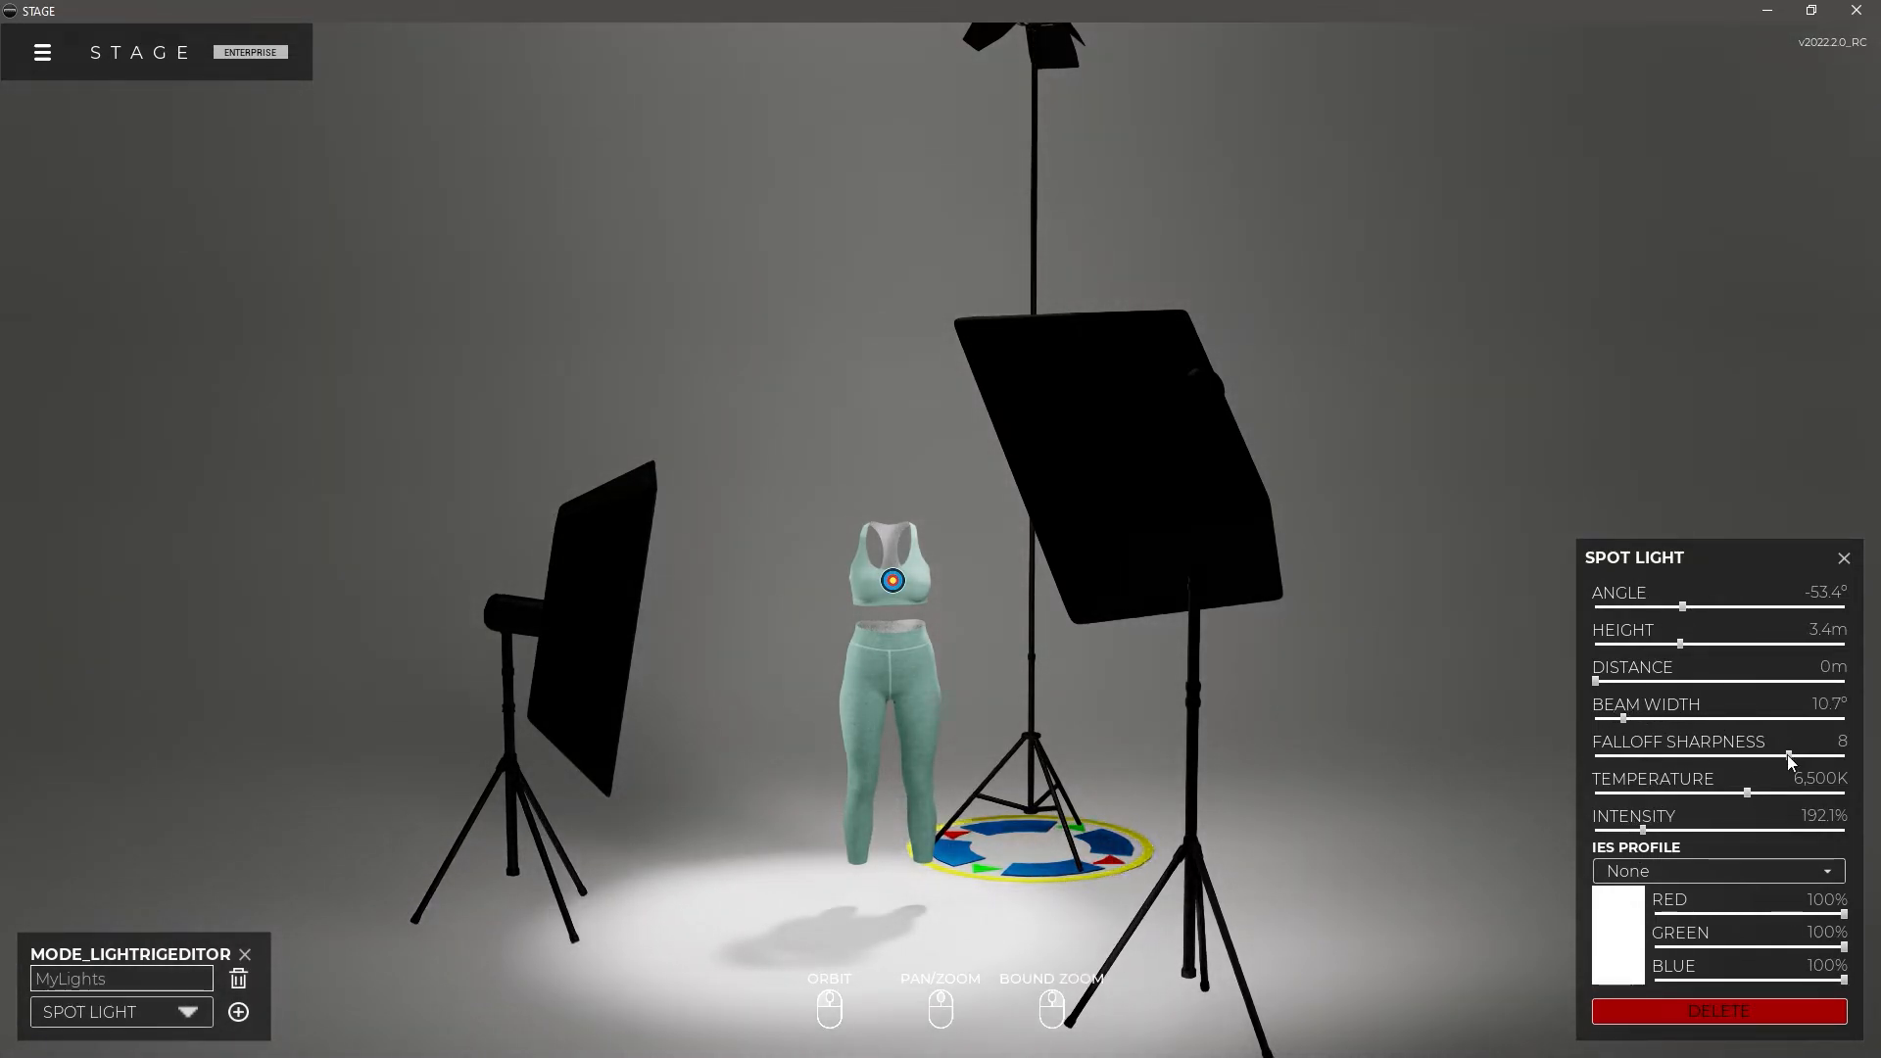
drag(1789, 755, 1580, 727)
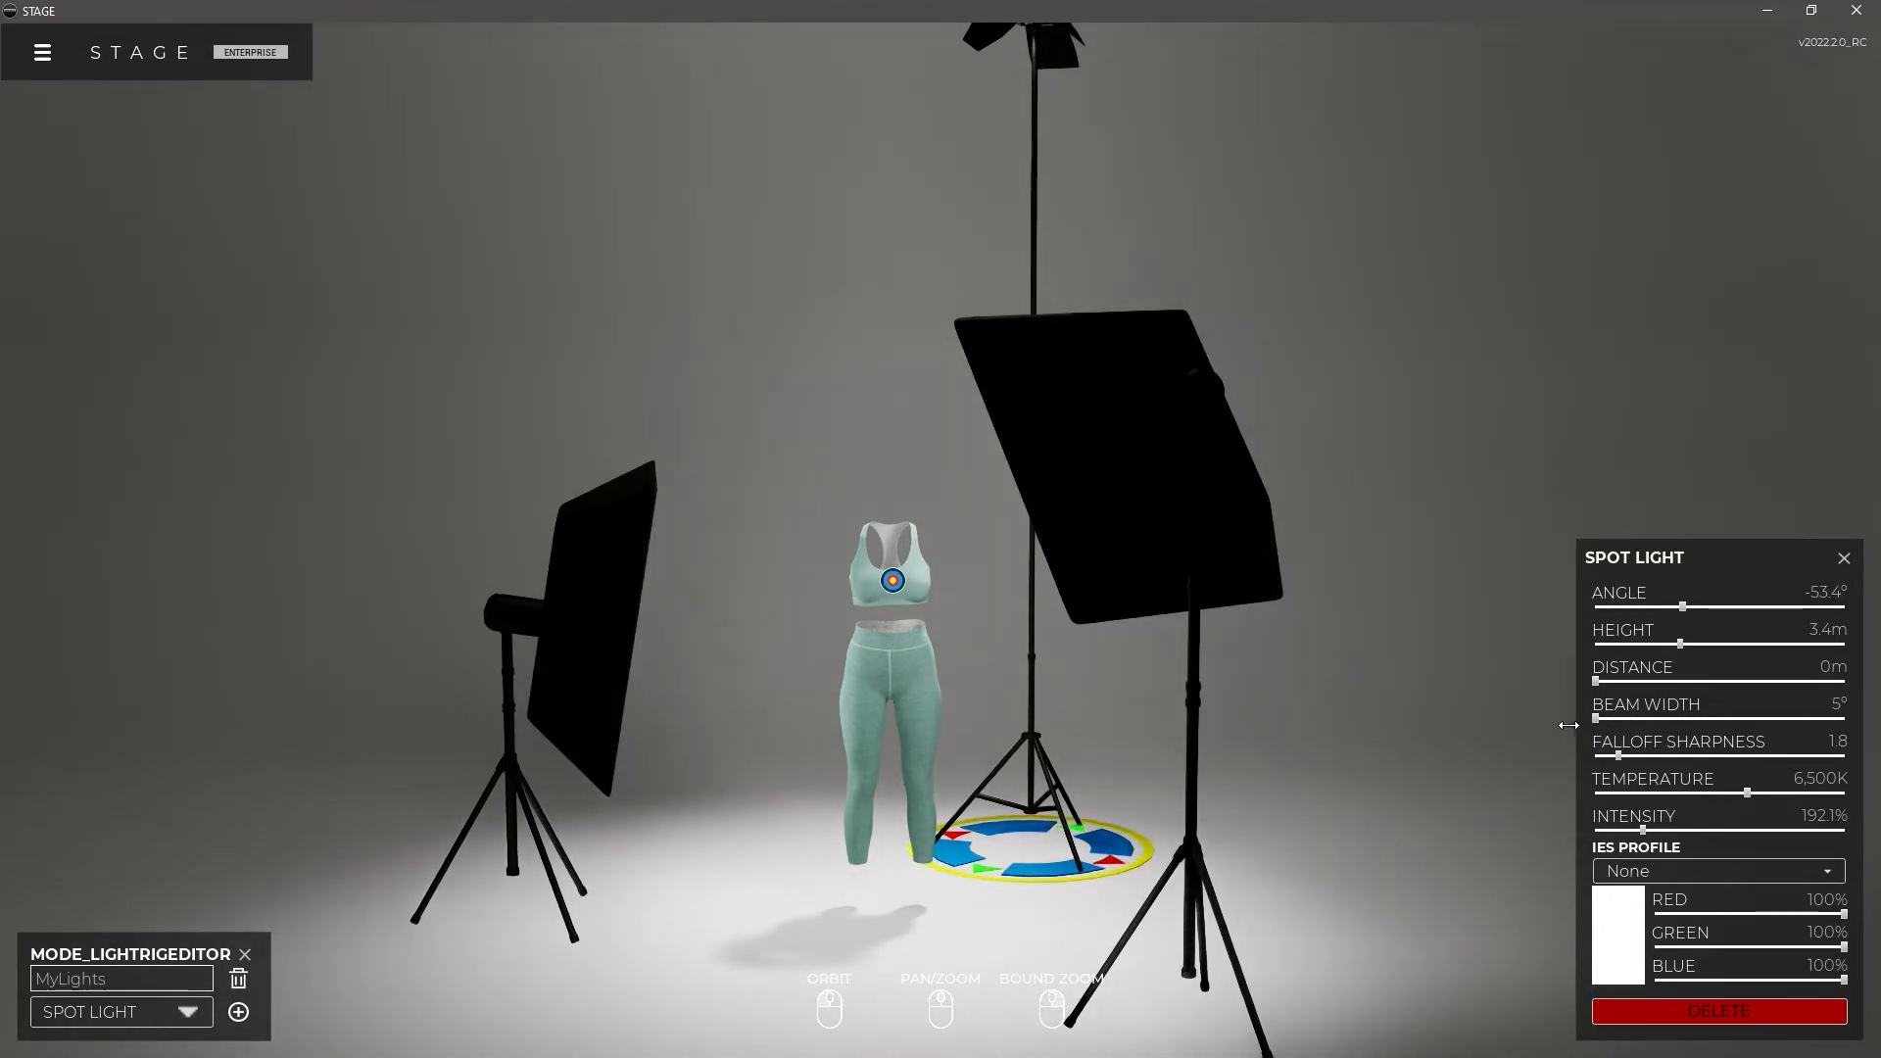
Set the 2 m high soft box's intensity to 63.6% and hide the light fixtures to inspect the garments.
click(601, 630)
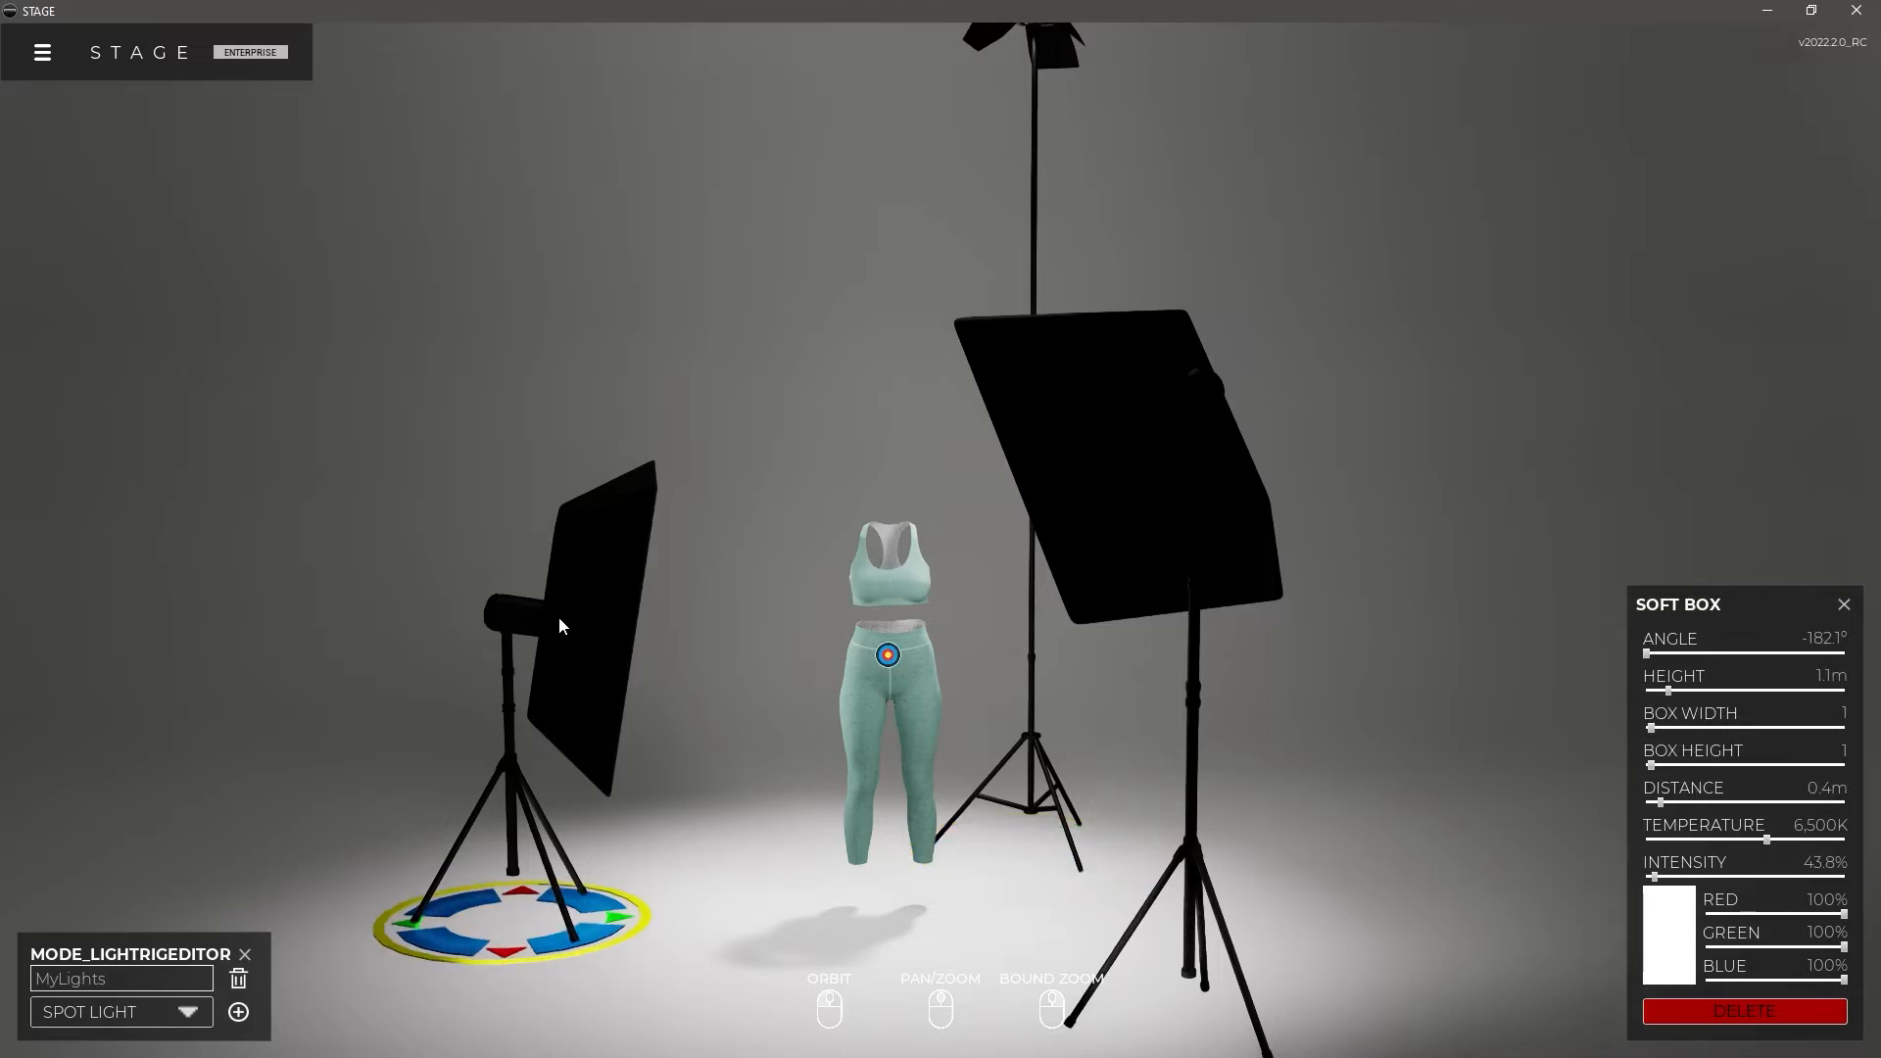
click(1063, 56)
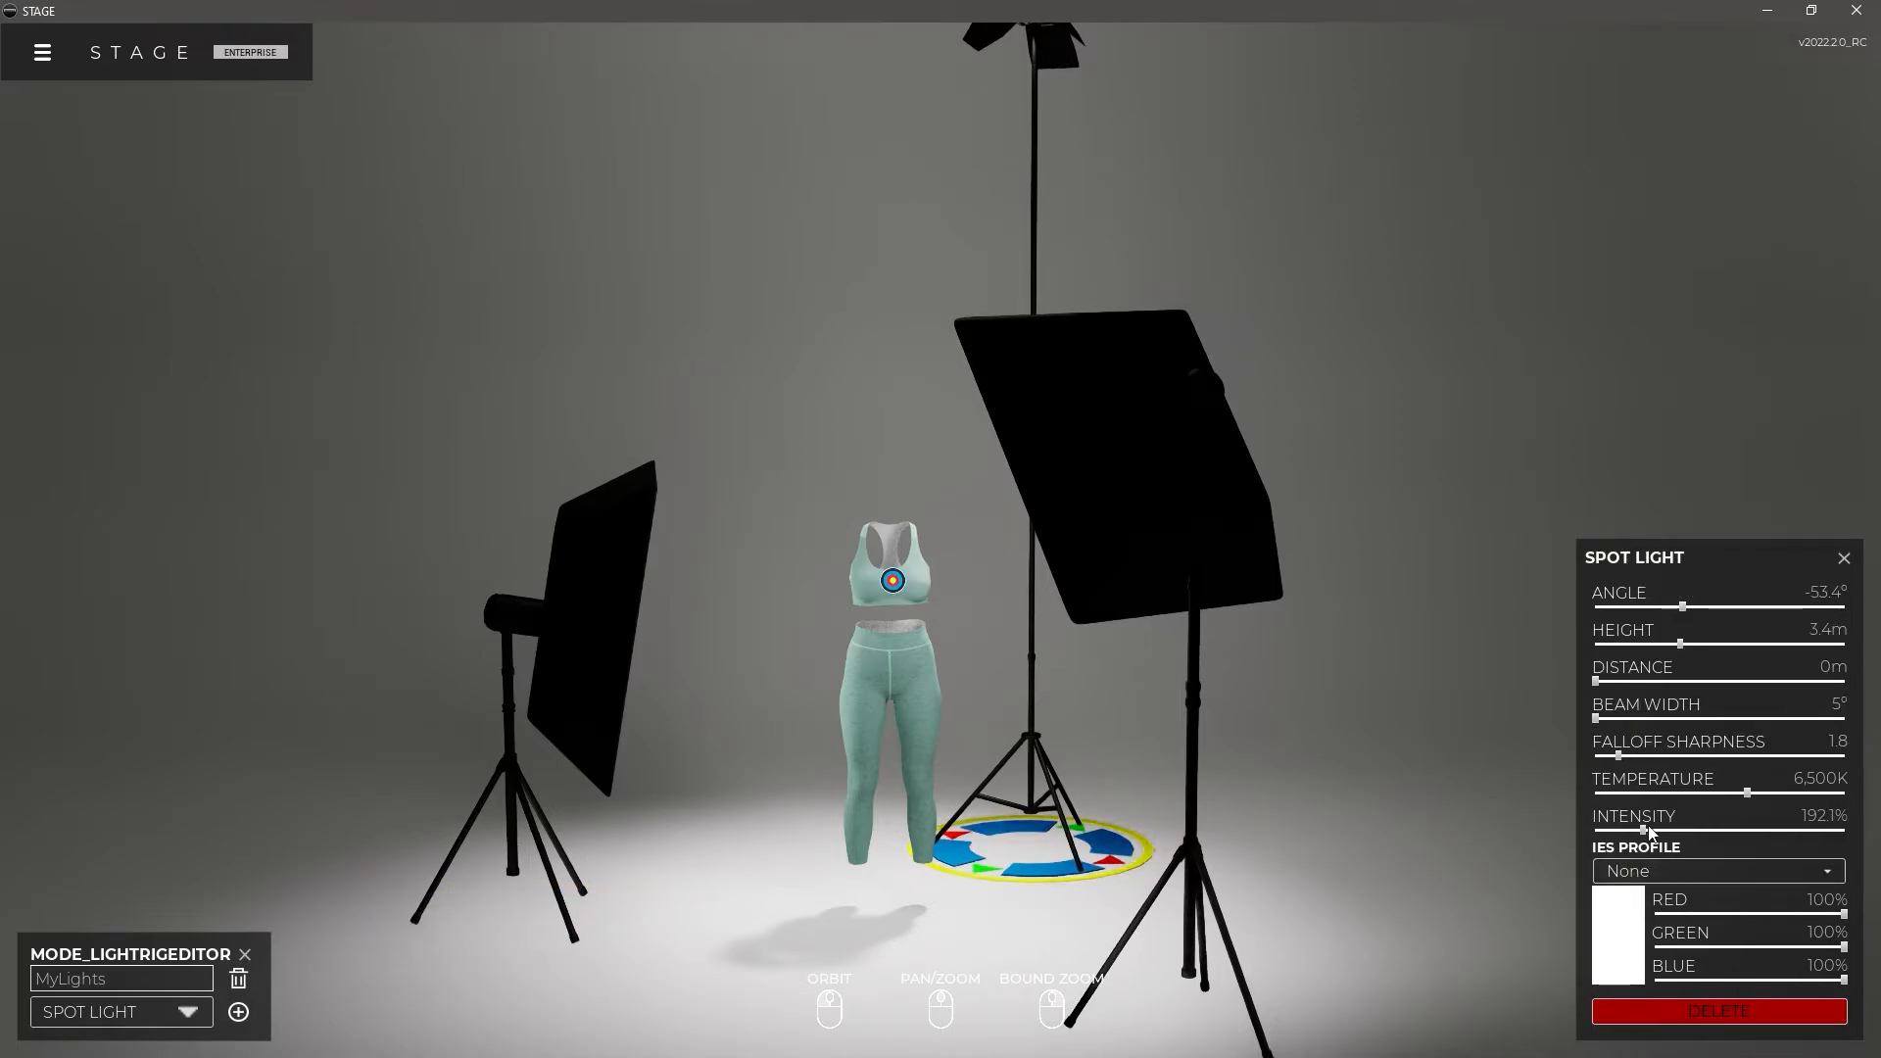
drag(958, 756, 975, 740)
click(1207, 736)
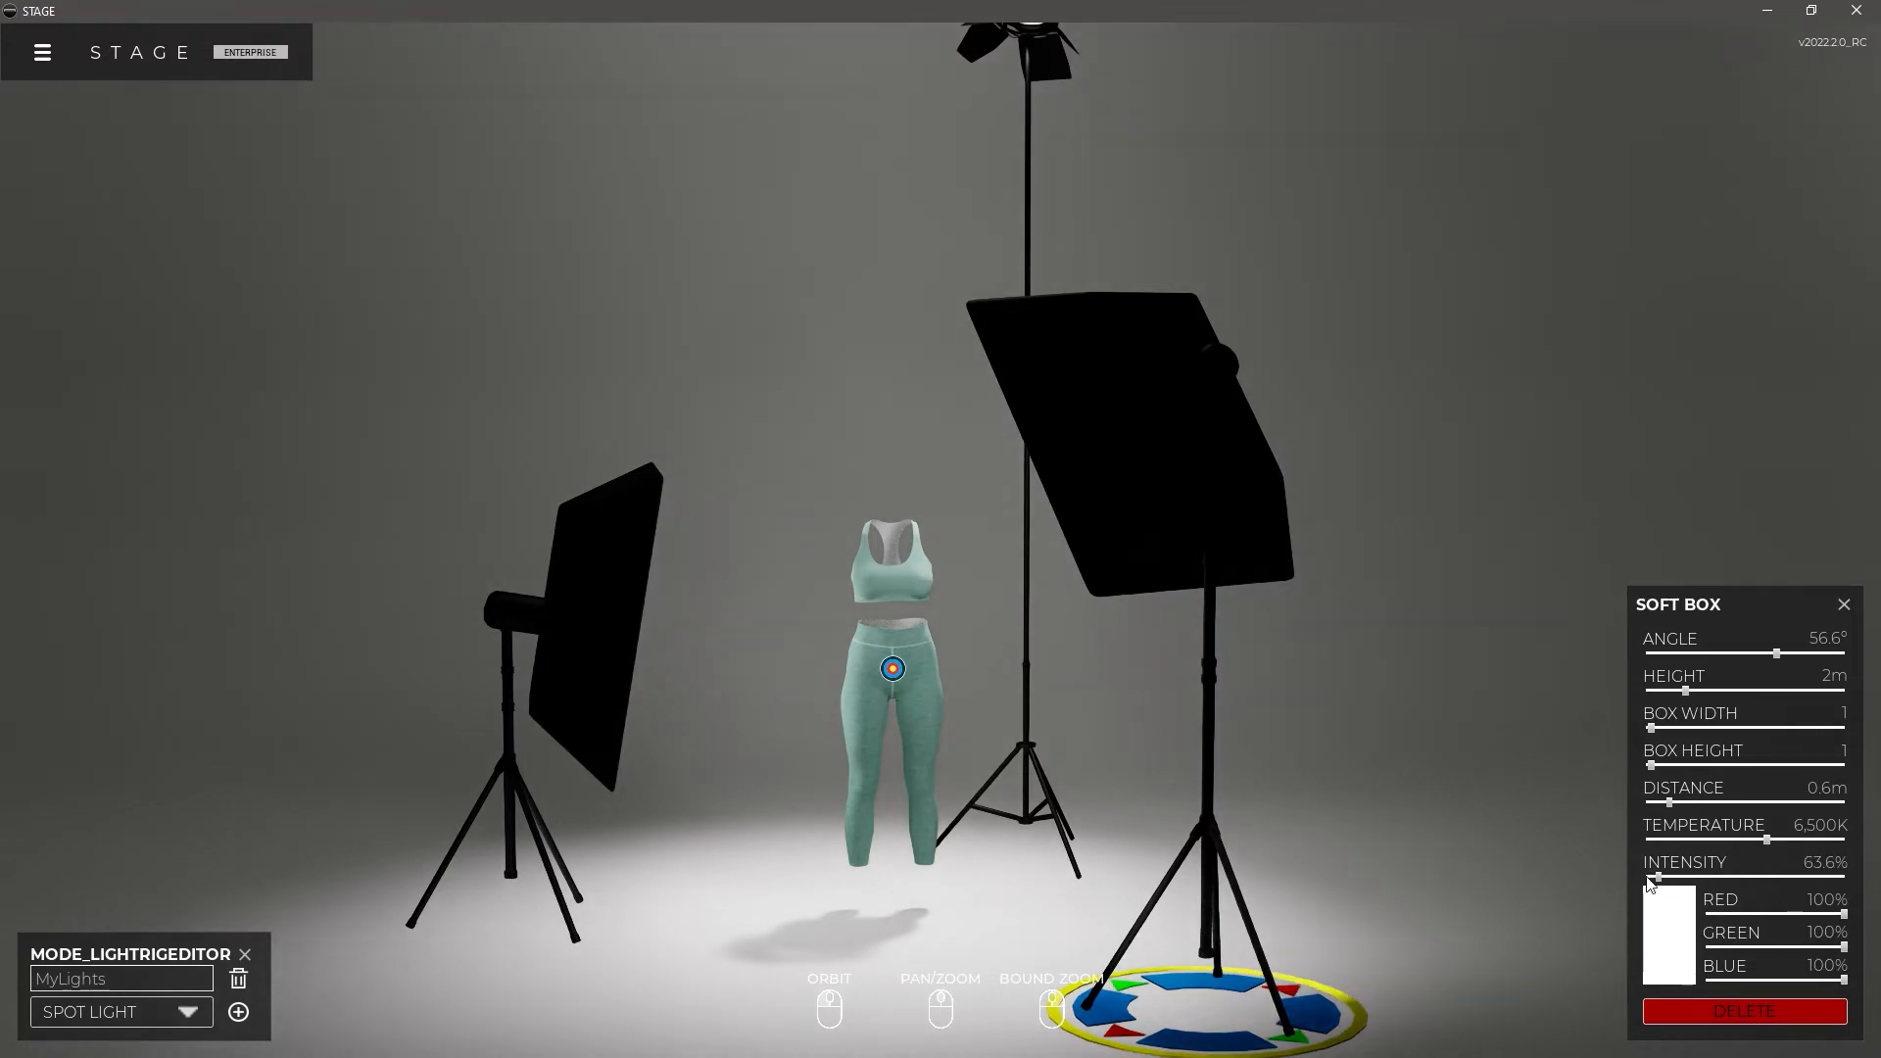
drag(1099, 792, 1147, 701)
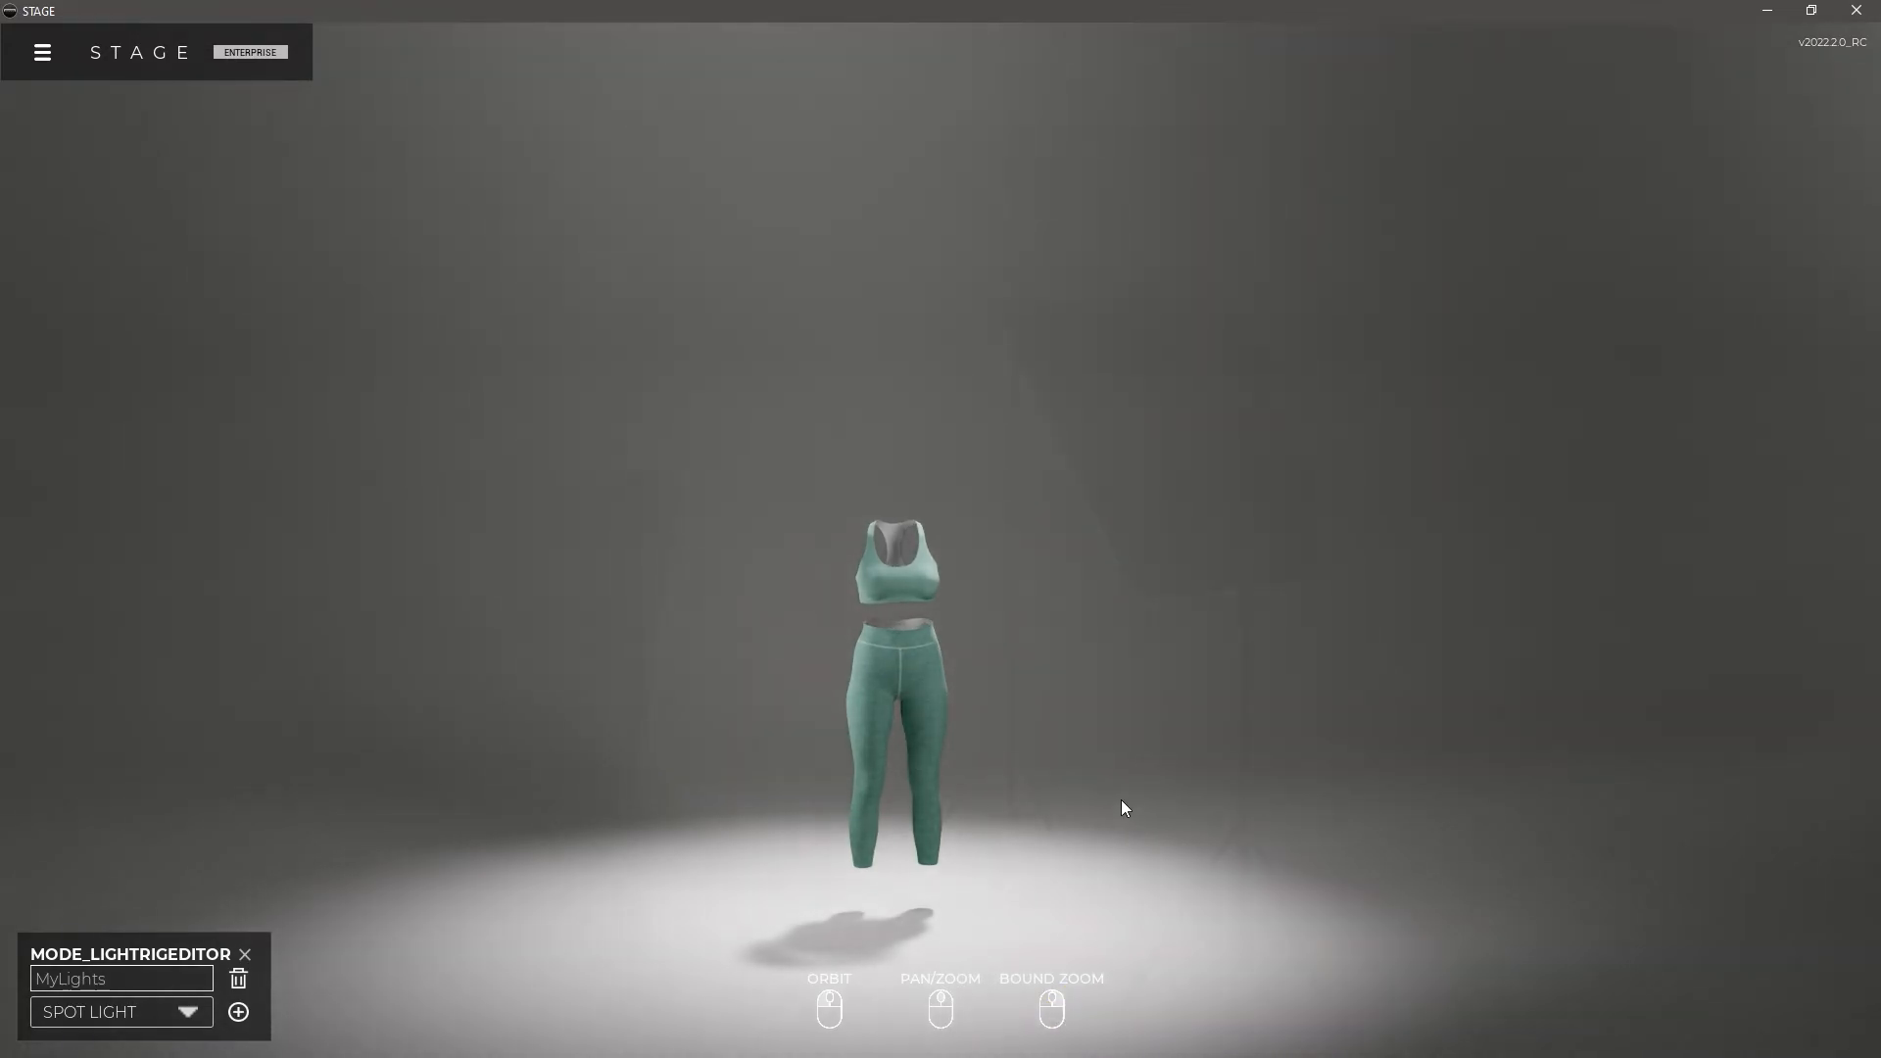
scroll(1098, 816, up, 4)
middle_drag(1057, 842, 1088, 694)
drag(1088, 694, 1015, 736)
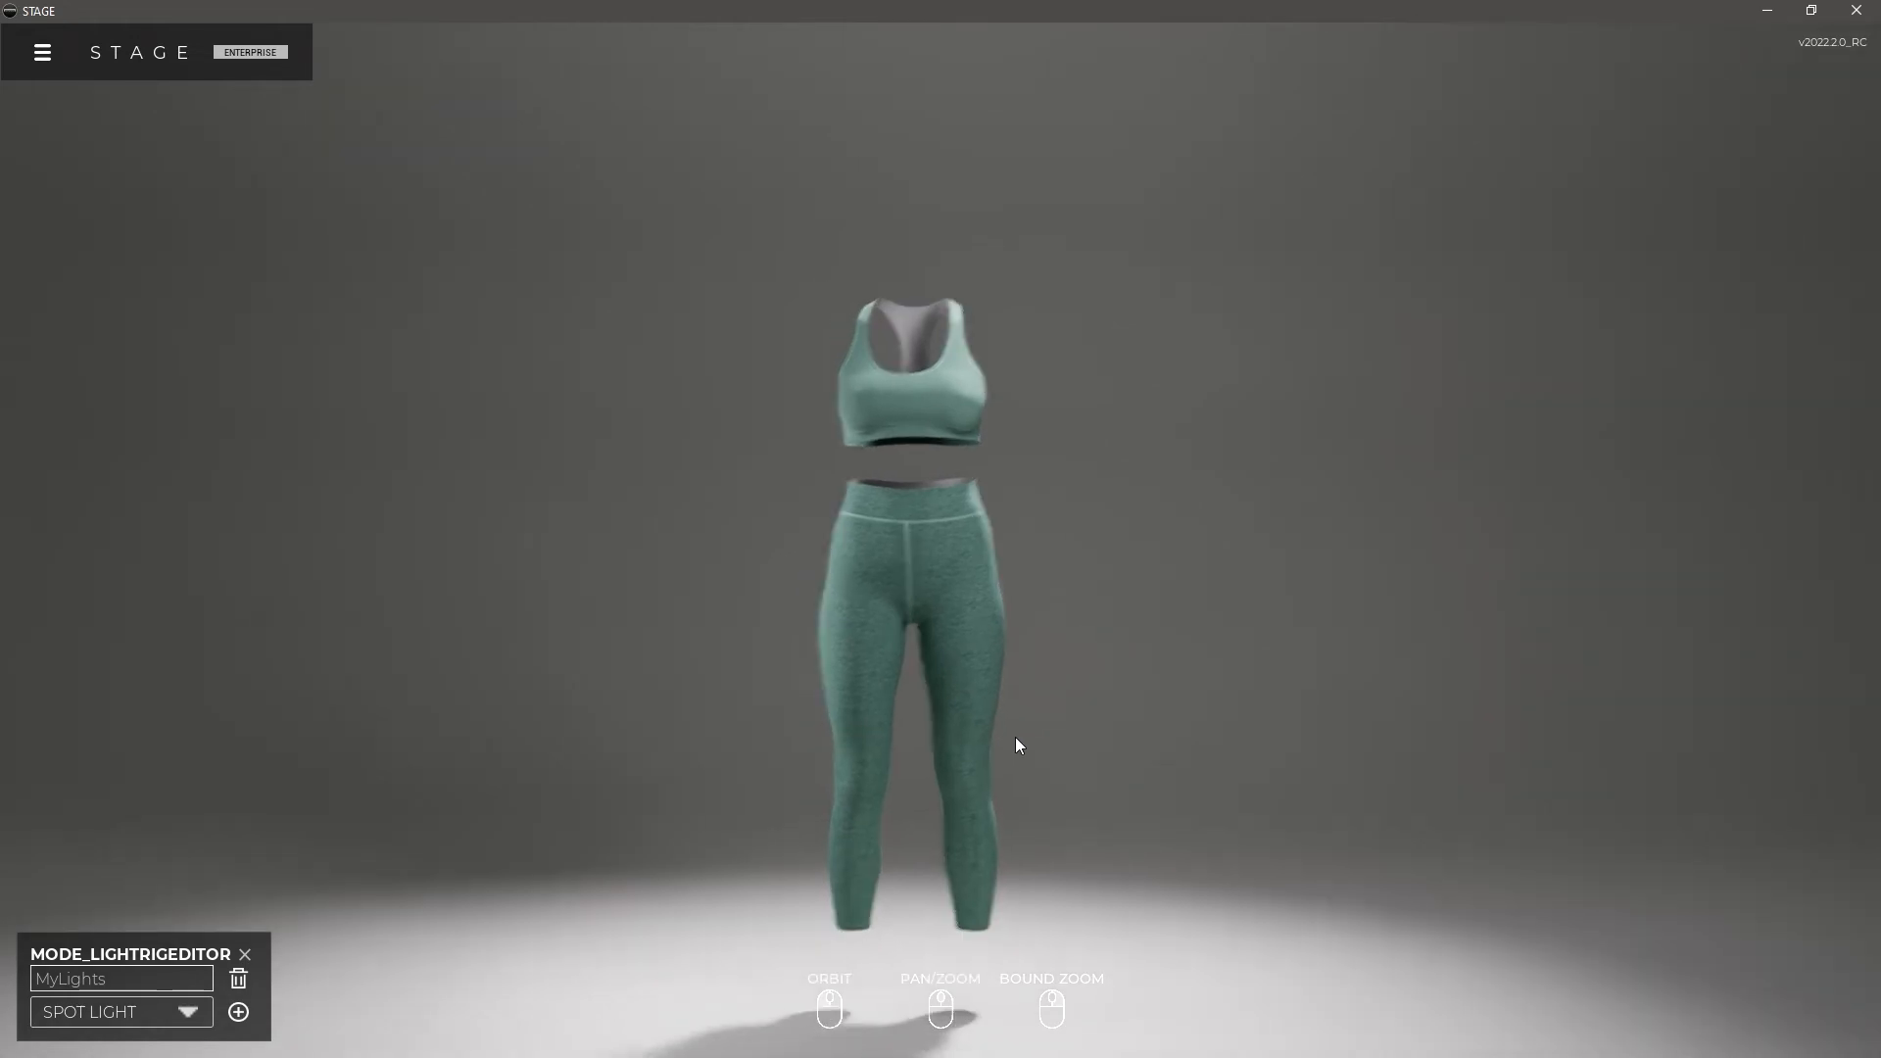
Close the light rig editor and compare the 3 Point preset with the MyLights rig, leaving MyLights applied.
click(245, 955)
click(49, 55)
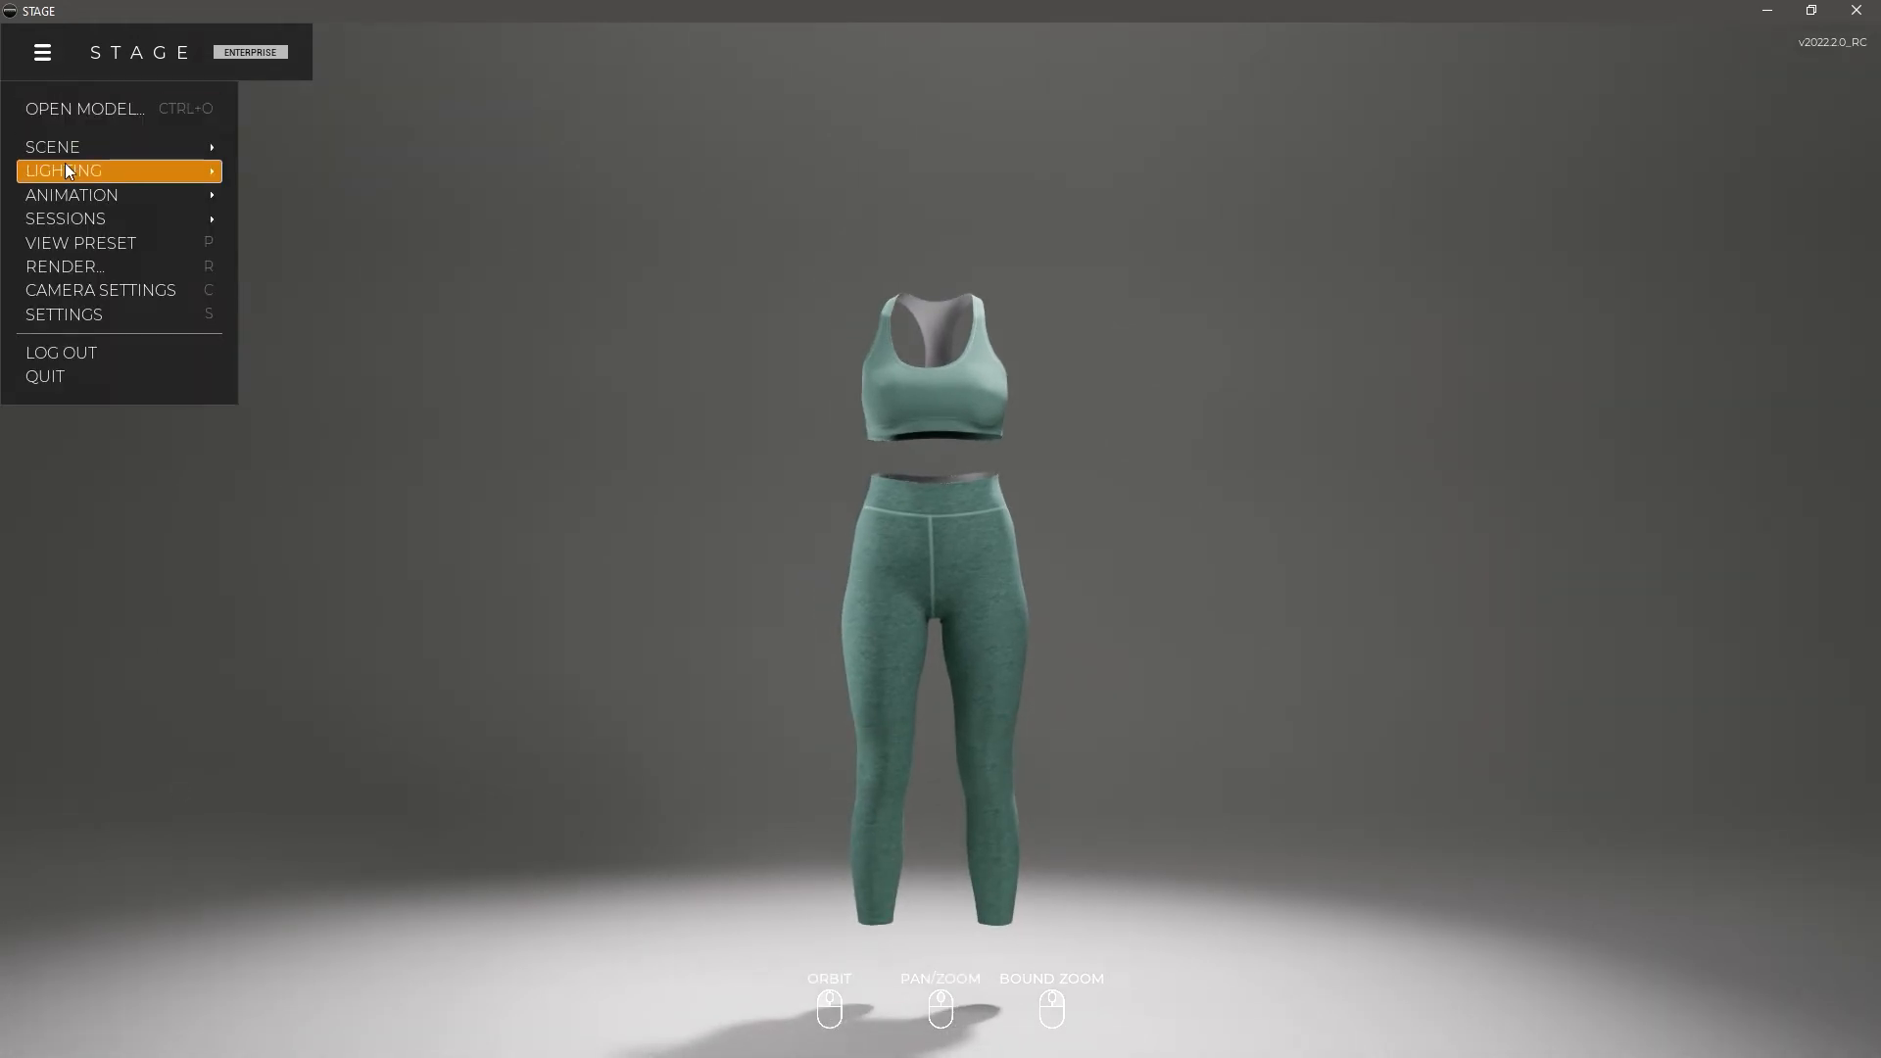
mouse_move(65, 168)
click(315, 309)
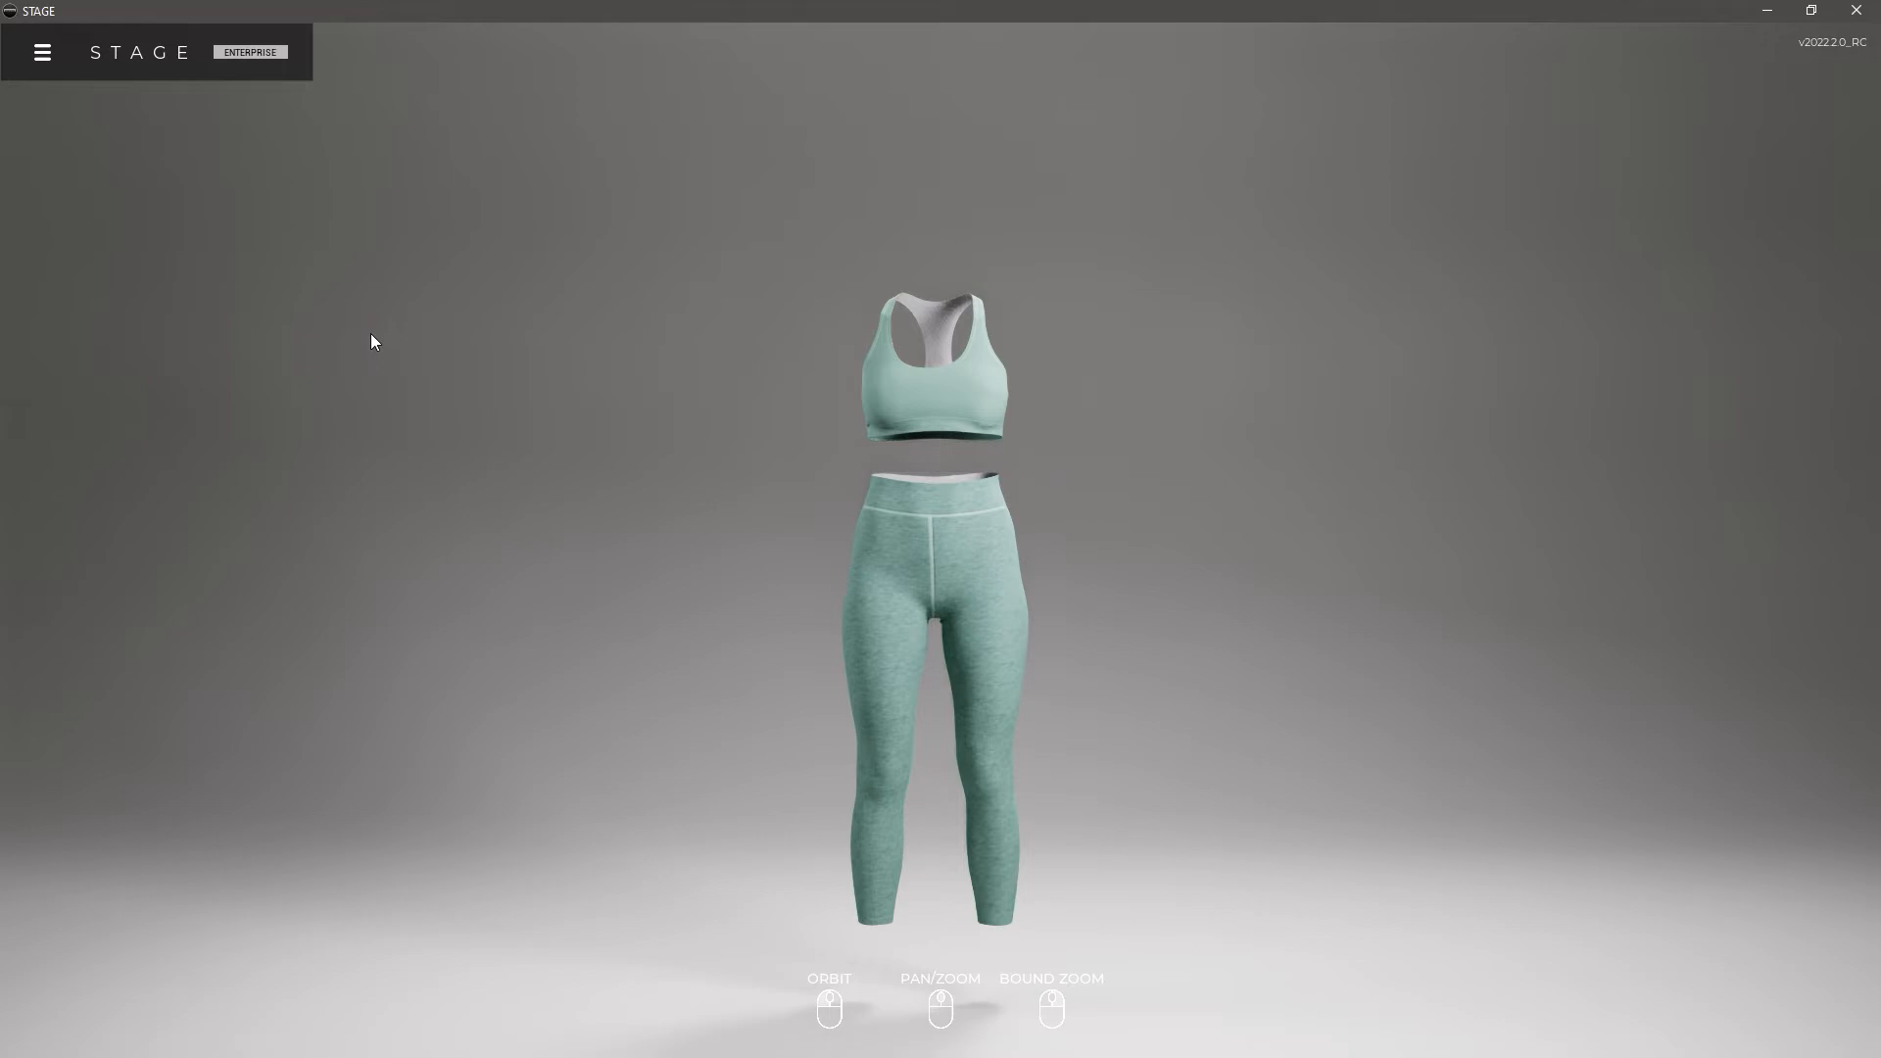
click(42, 55)
click(323, 382)
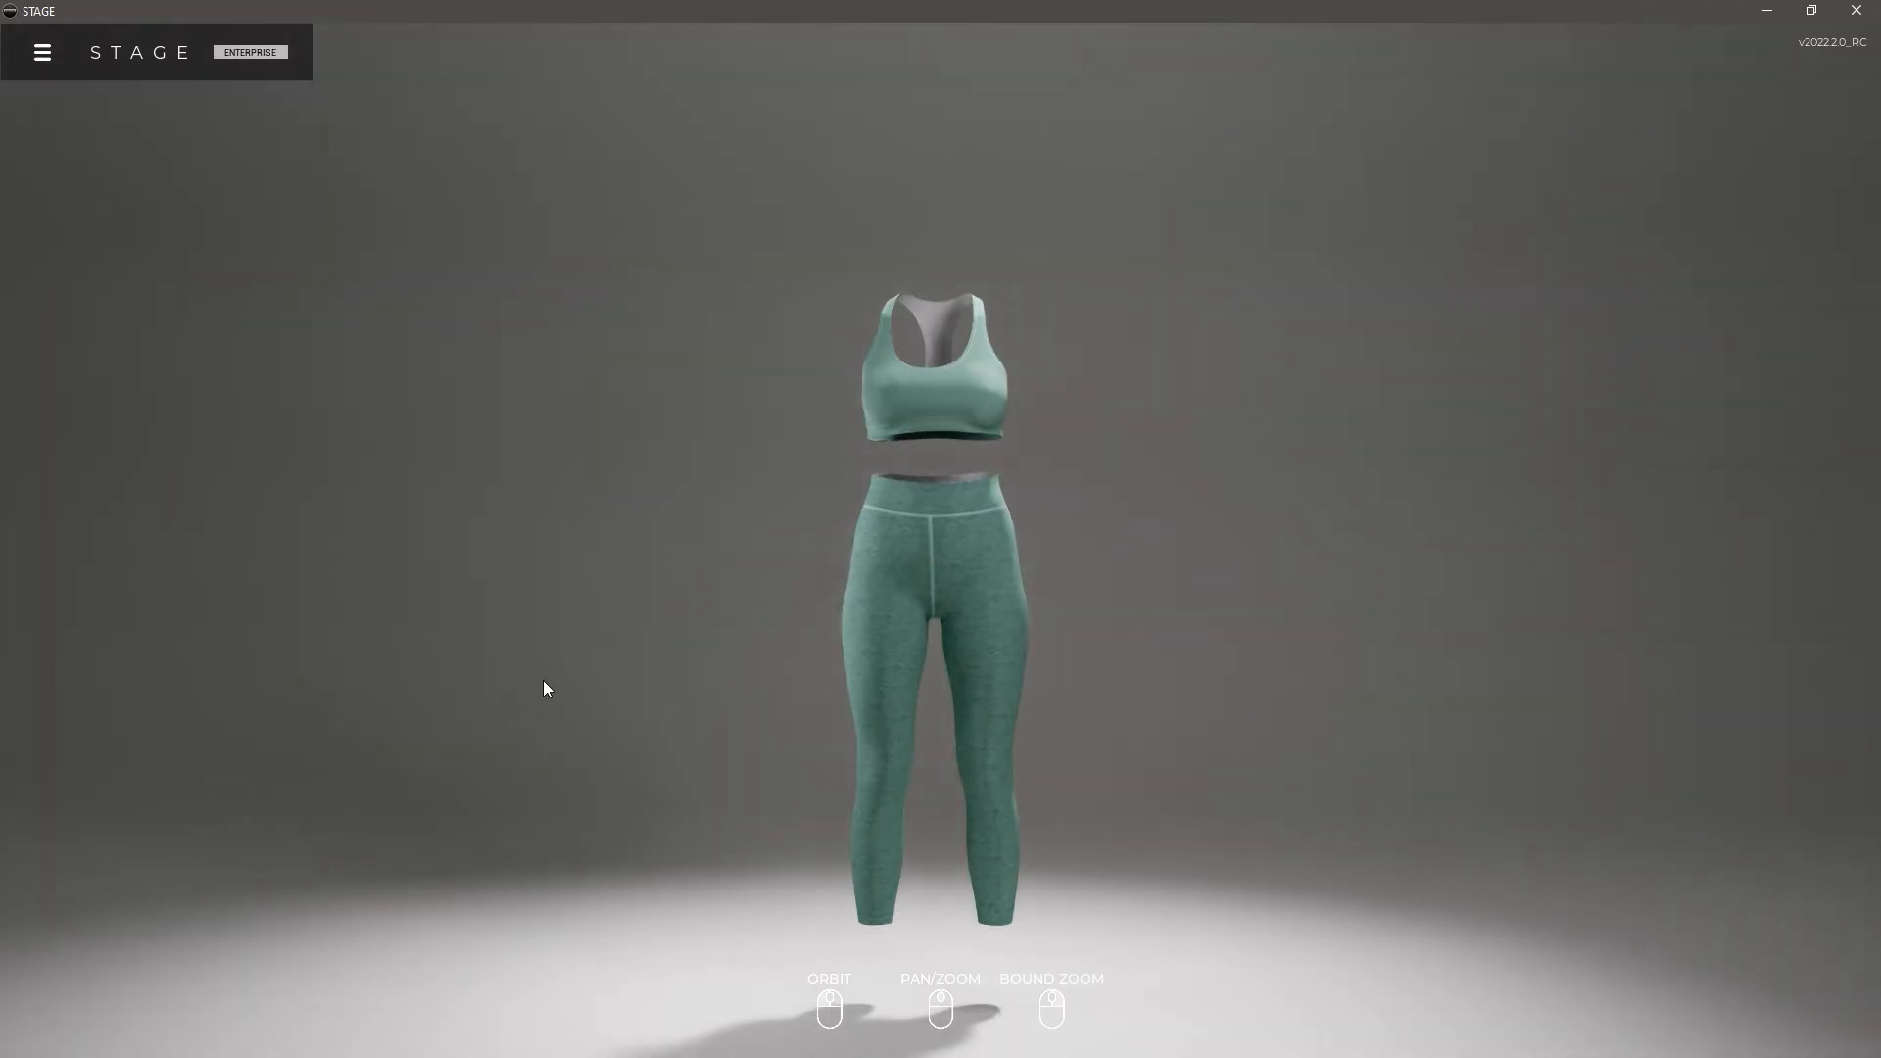
middle_drag(1040, 751, 1070, 652)
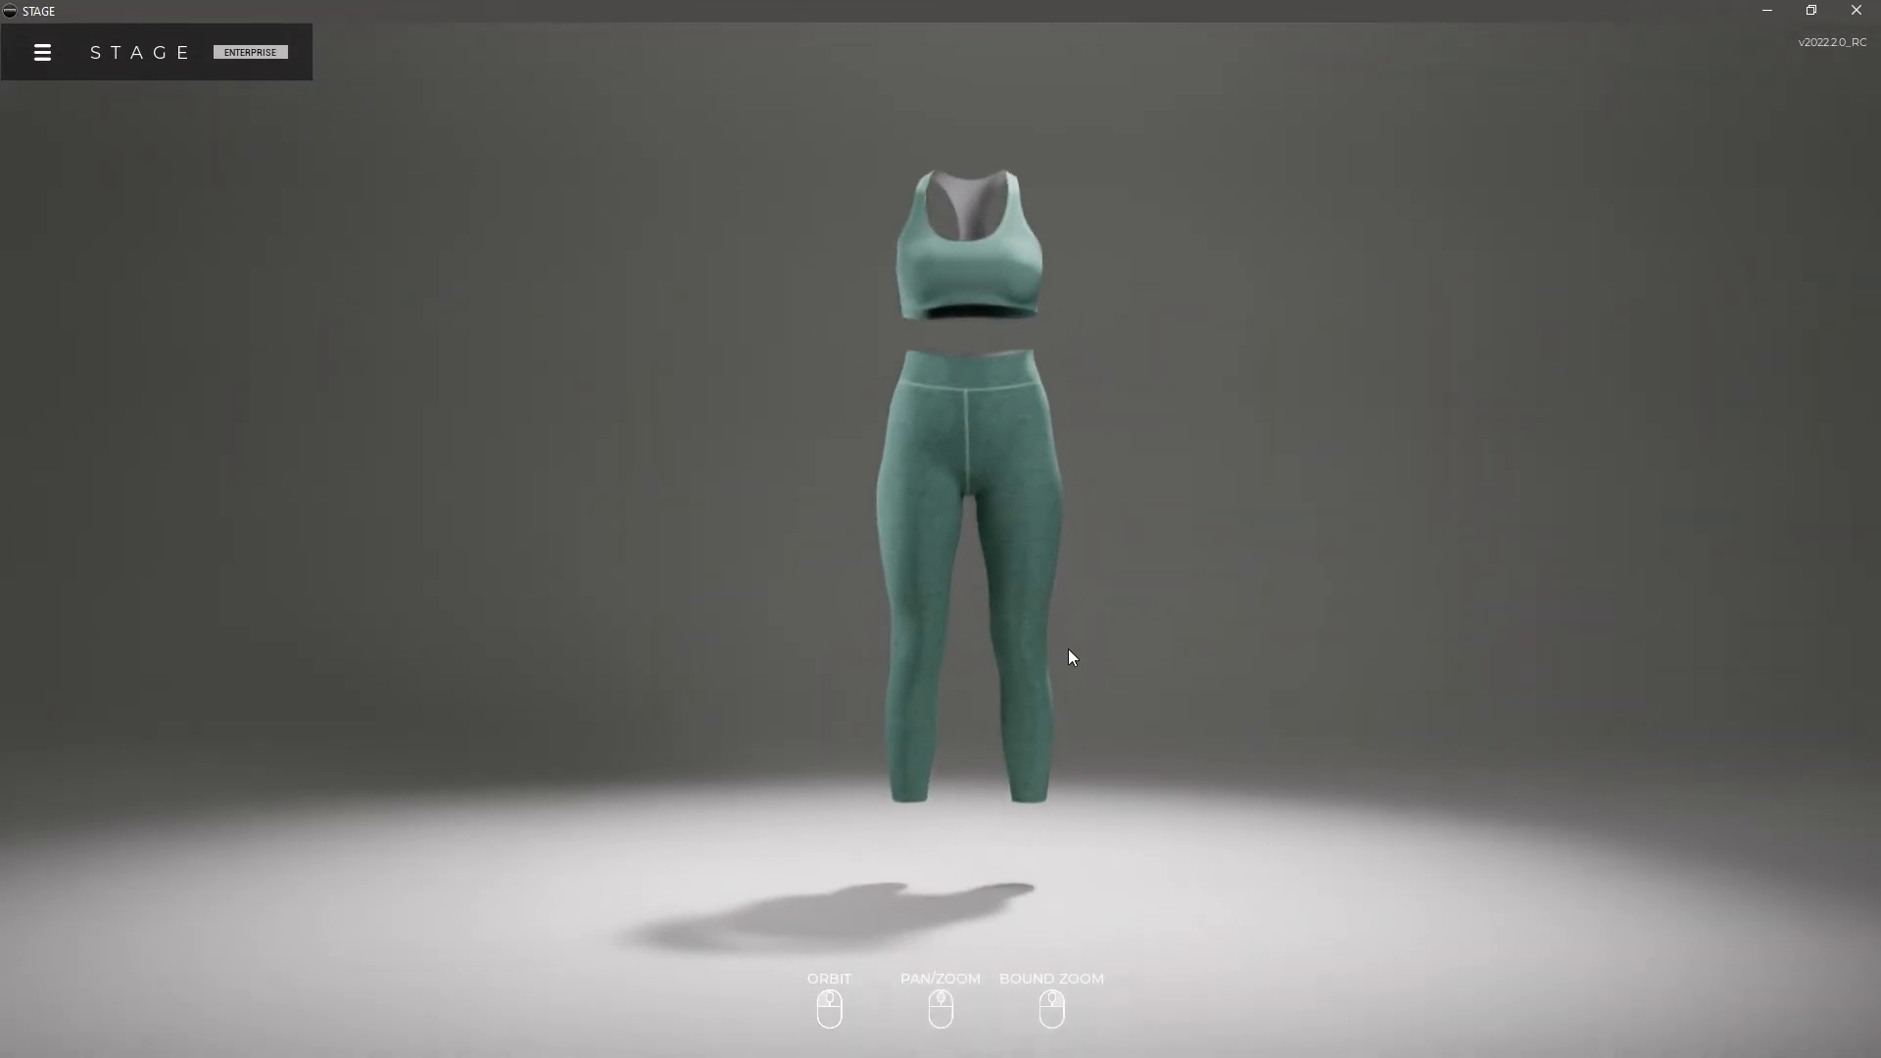
Reopen the MyLights rig for editing and show its light fixtures around the garments.
click(42, 52)
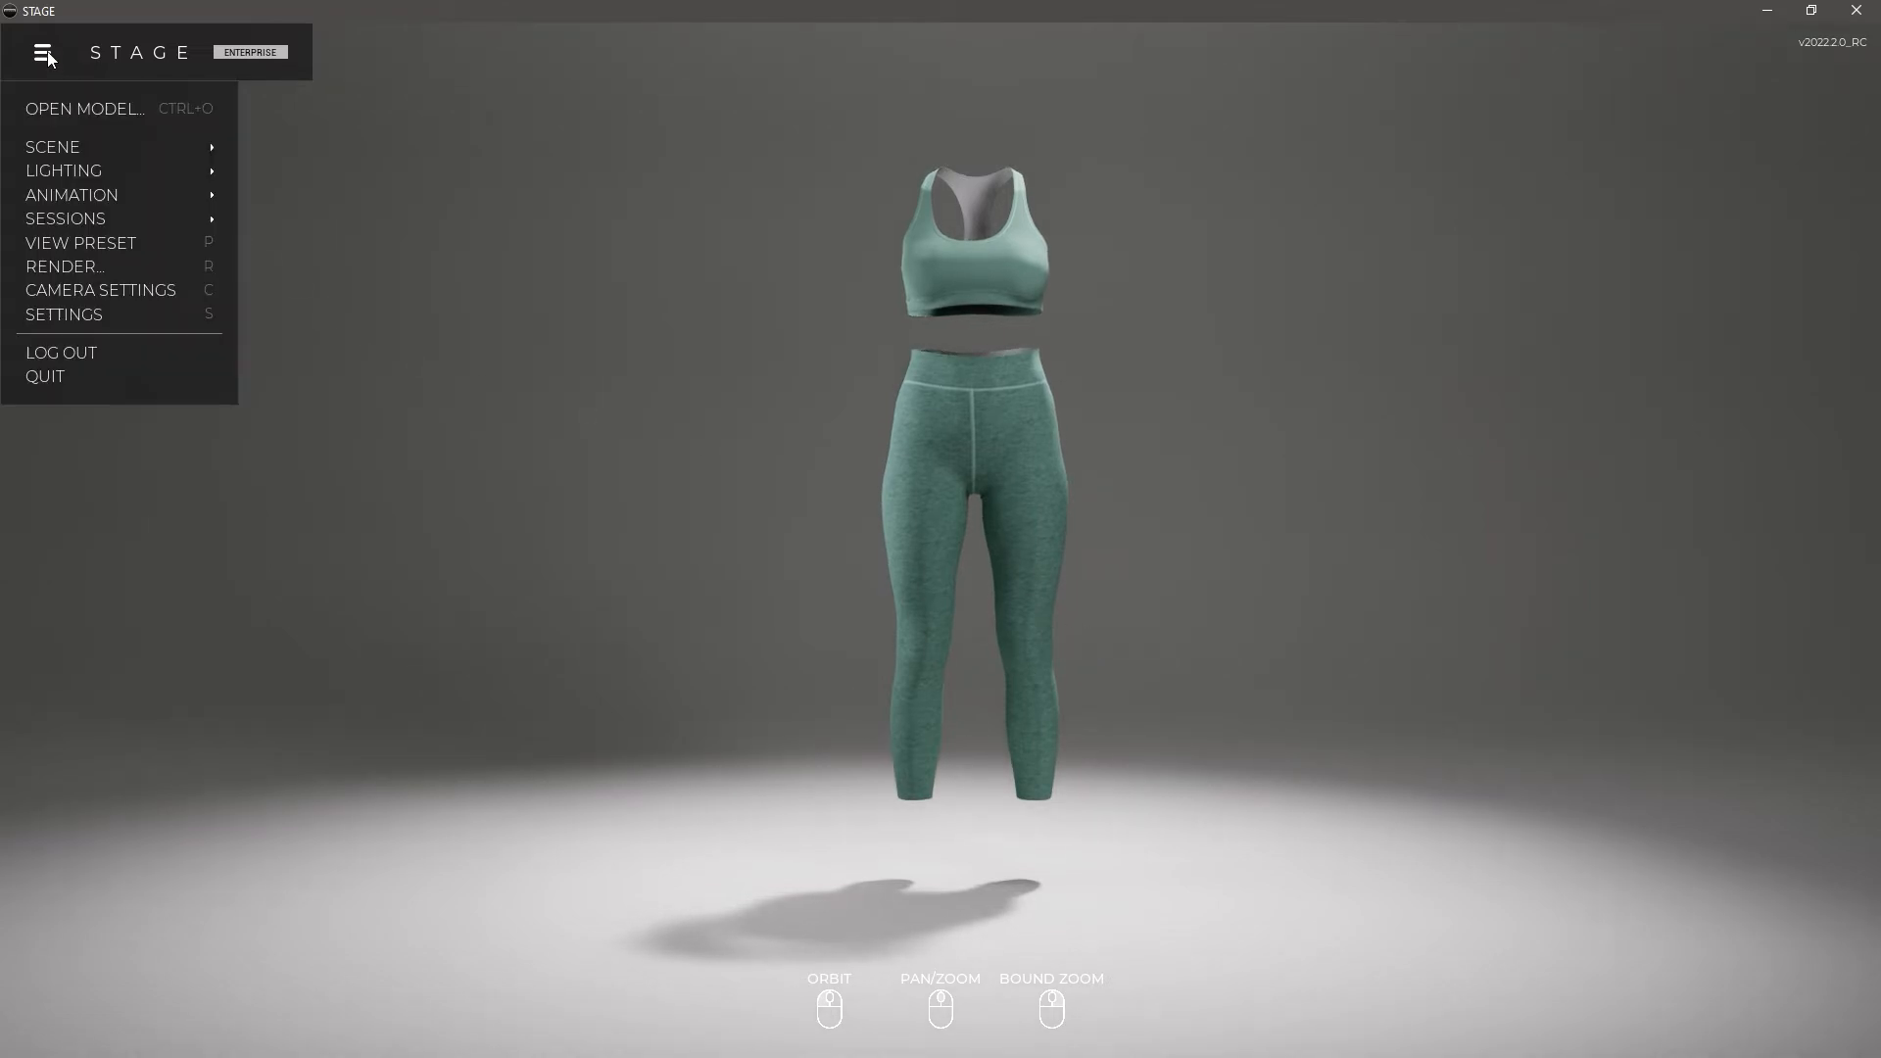
mouse_move(75, 169)
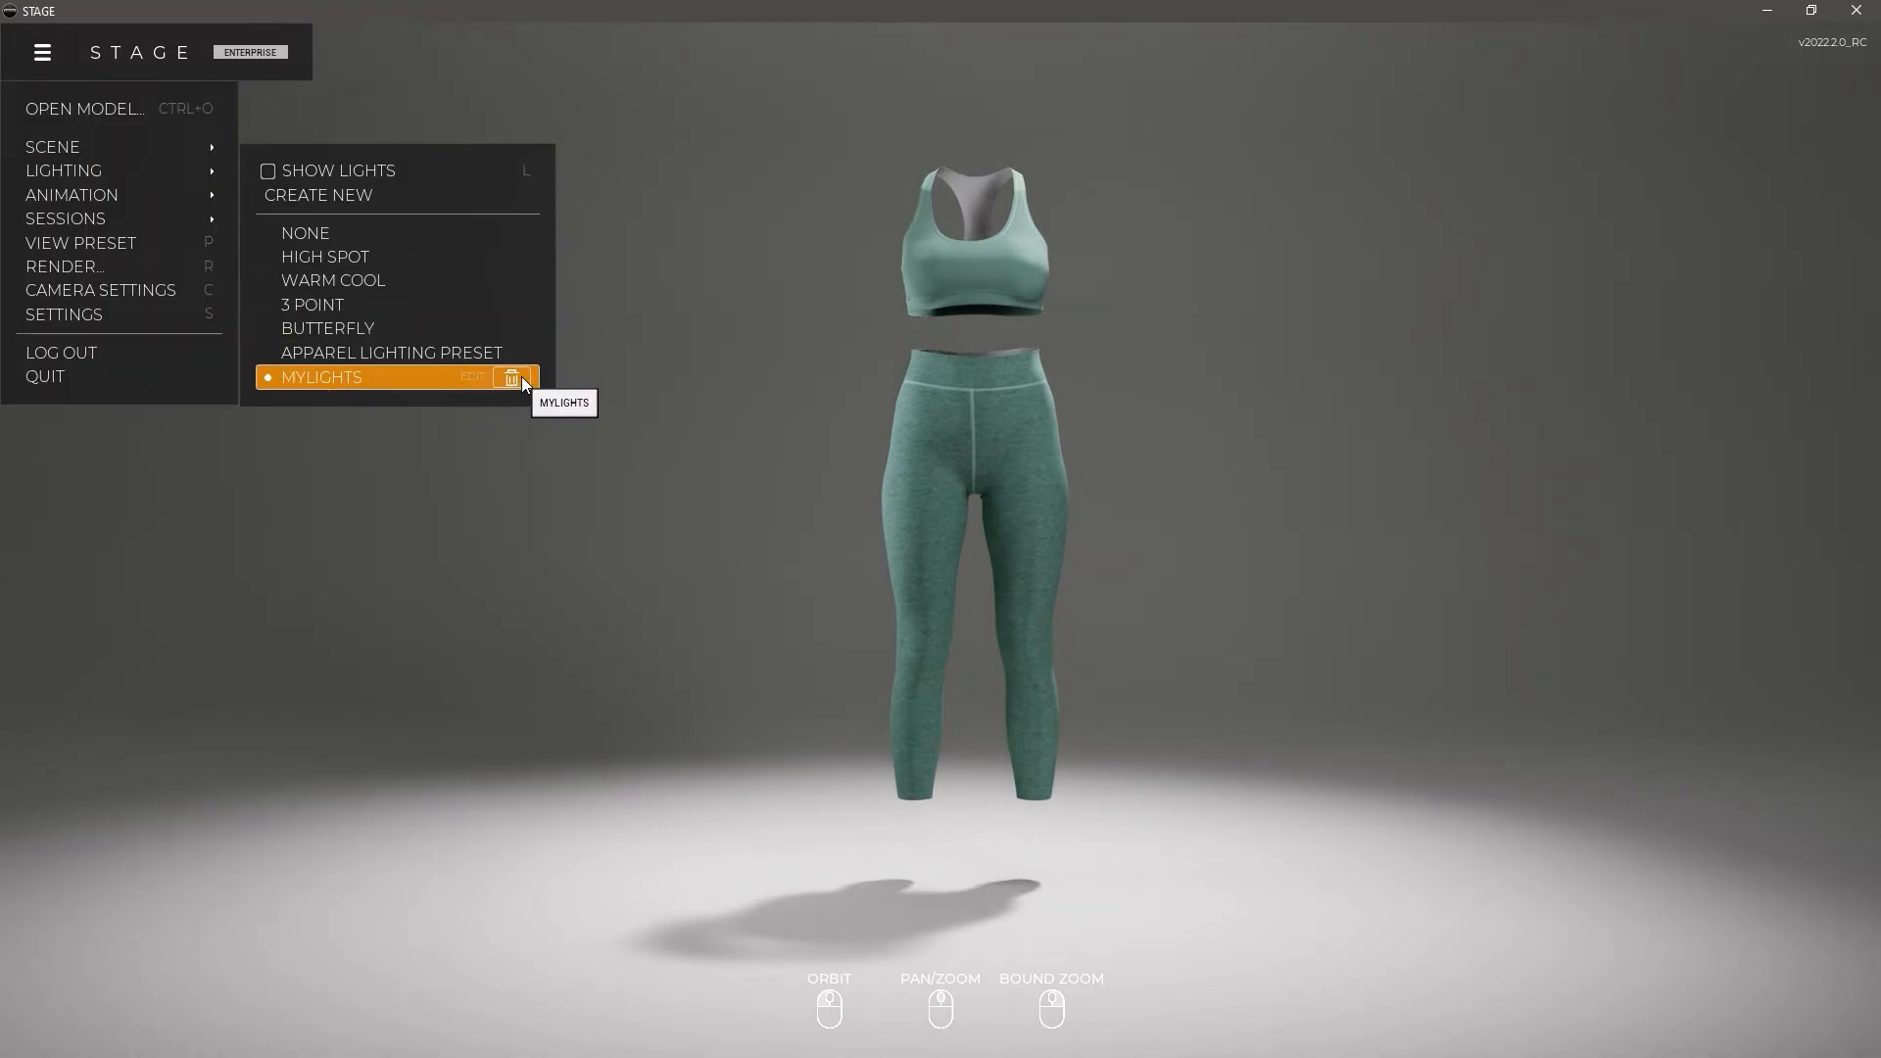
click(469, 380)
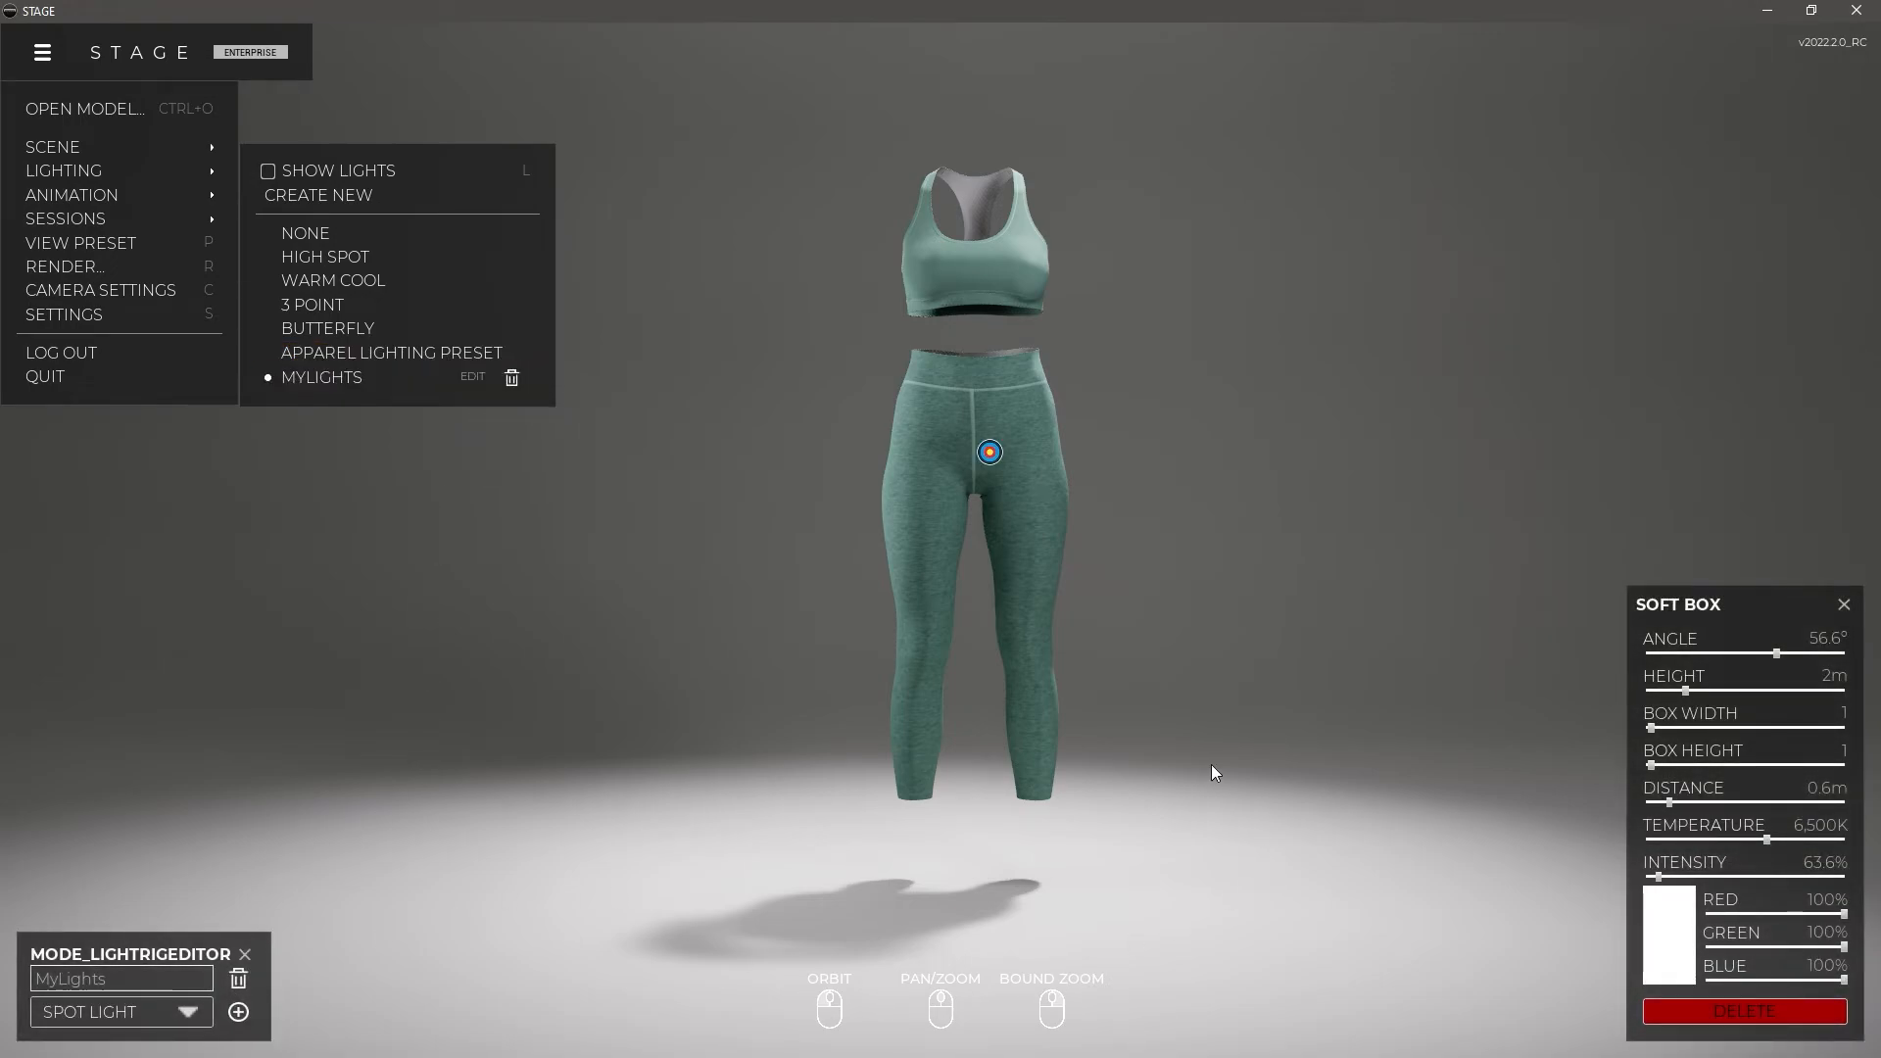
drag(1211, 764, 1295, 754)
scroll(1295, 755, down, 4)
middle_drag(1205, 650, 1166, 639)
key(l)
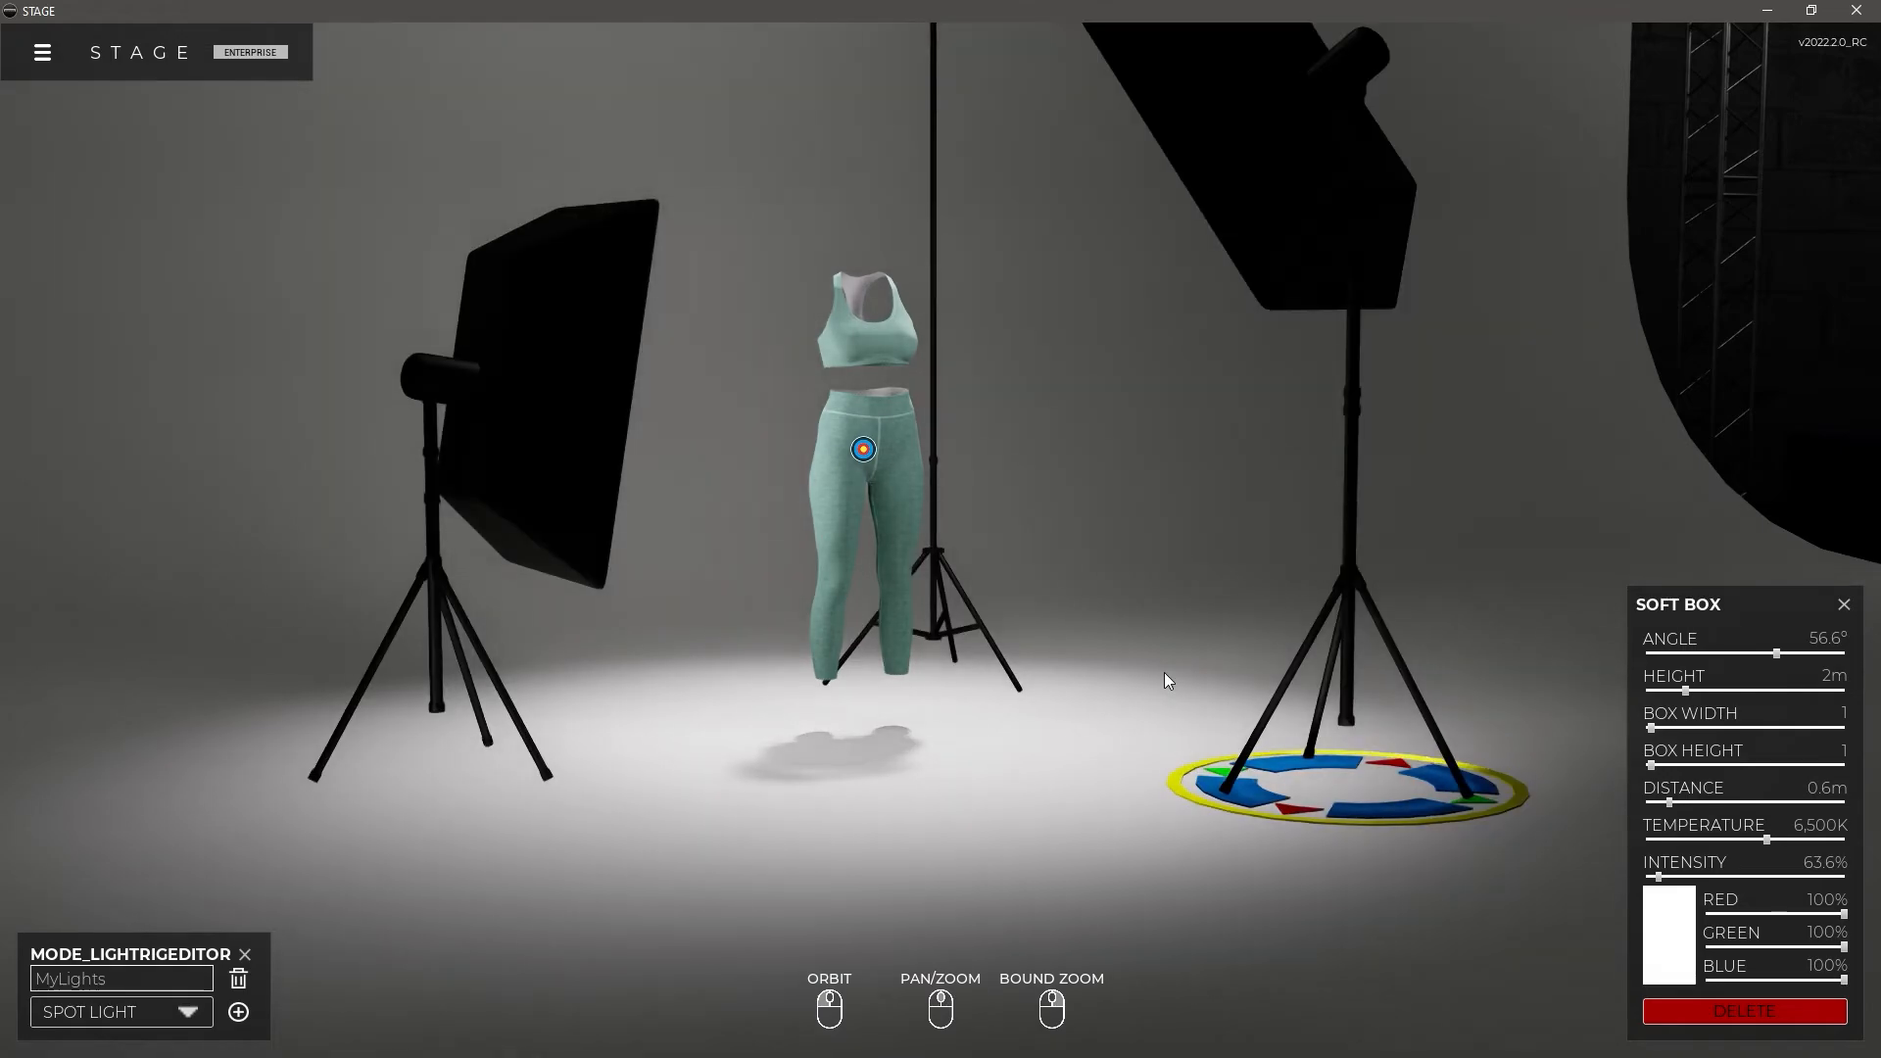
Move the 2 m high soft box to about 59.8° and 0.4 m distance, and close the editor with the fixtures hidden.
drag(1233, 815, 1158, 811)
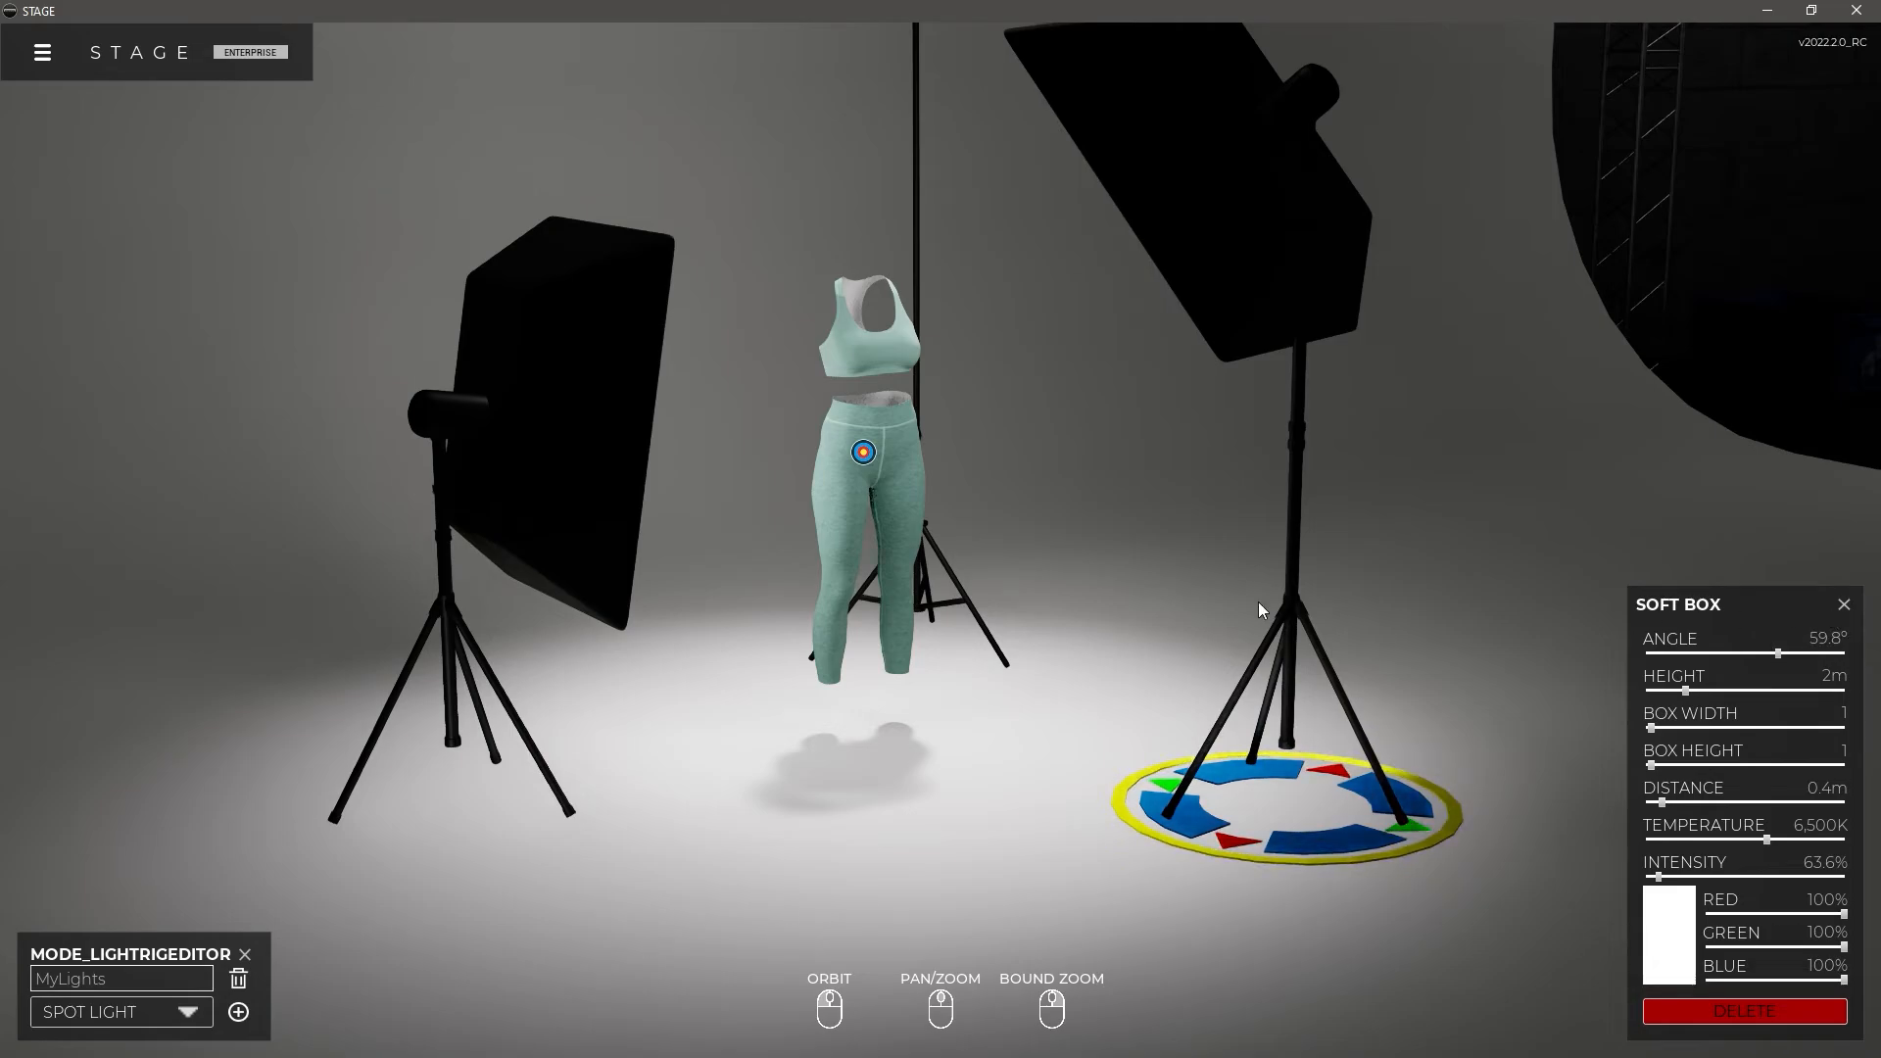
click(1107, 513)
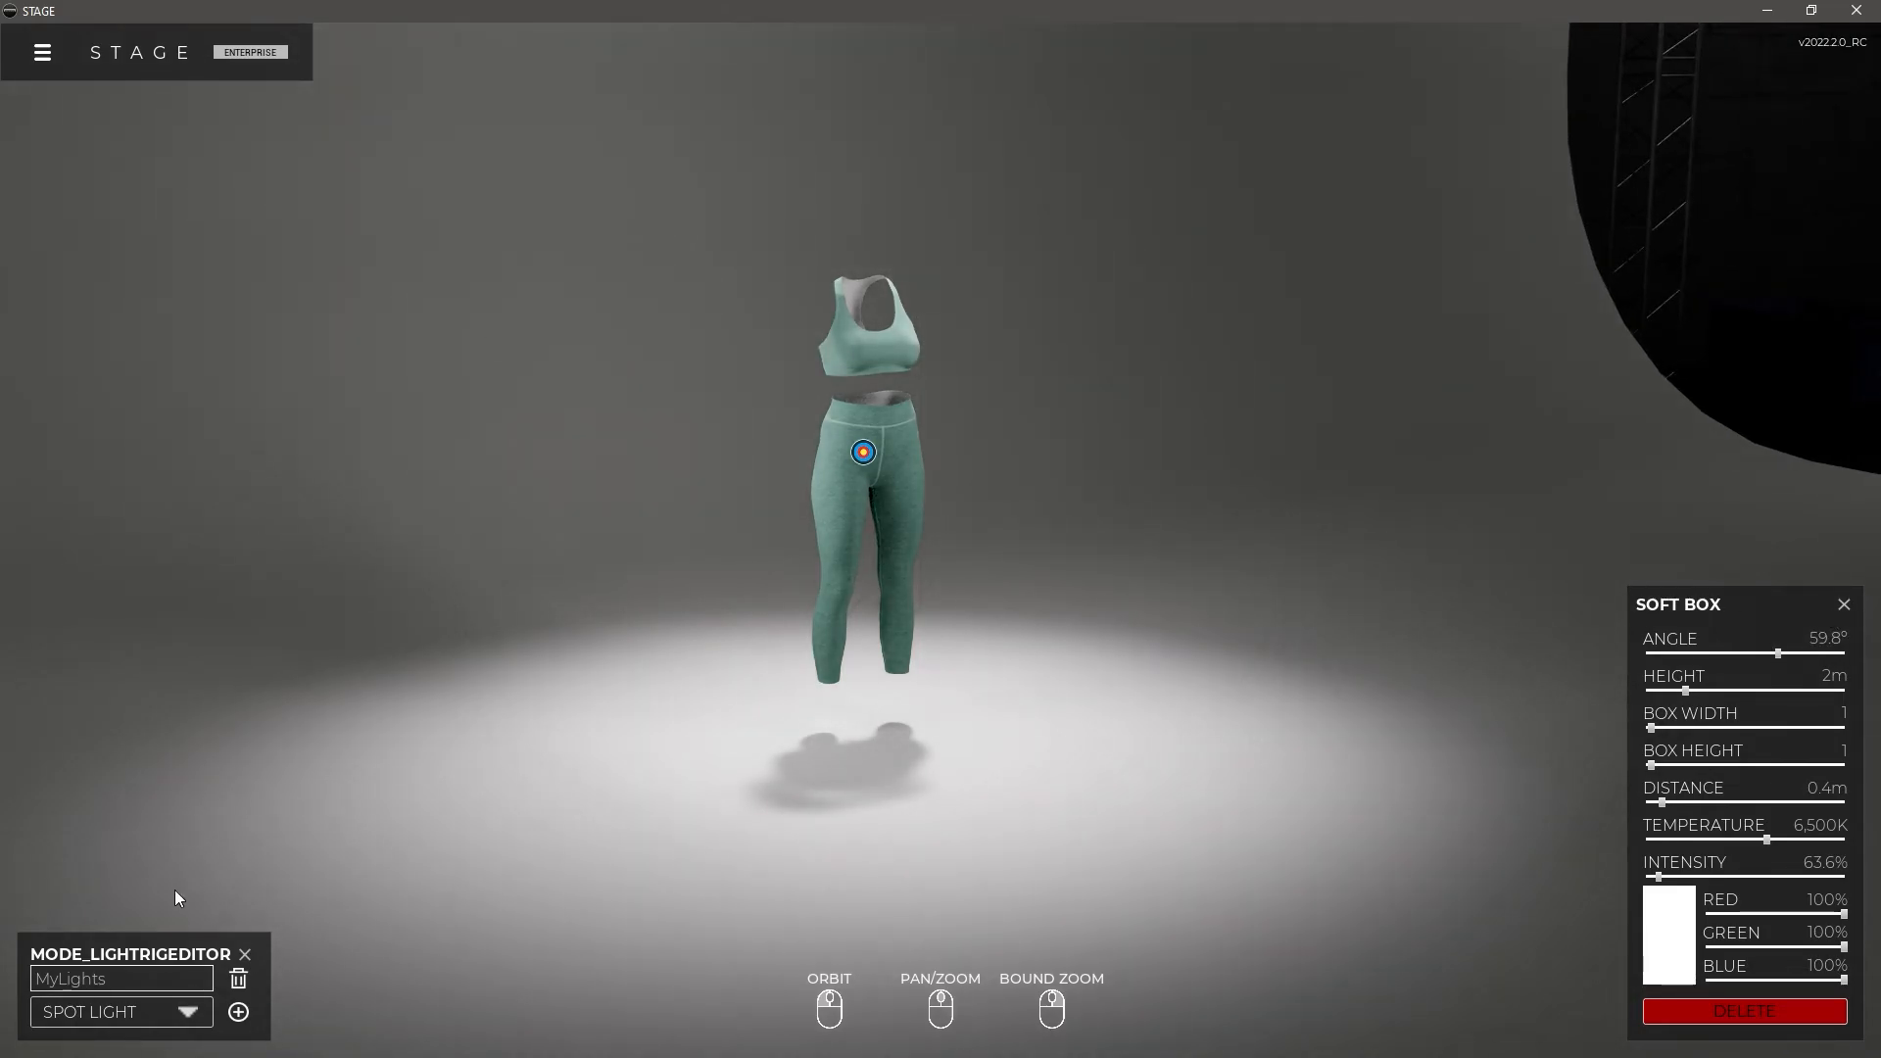
click(253, 958)
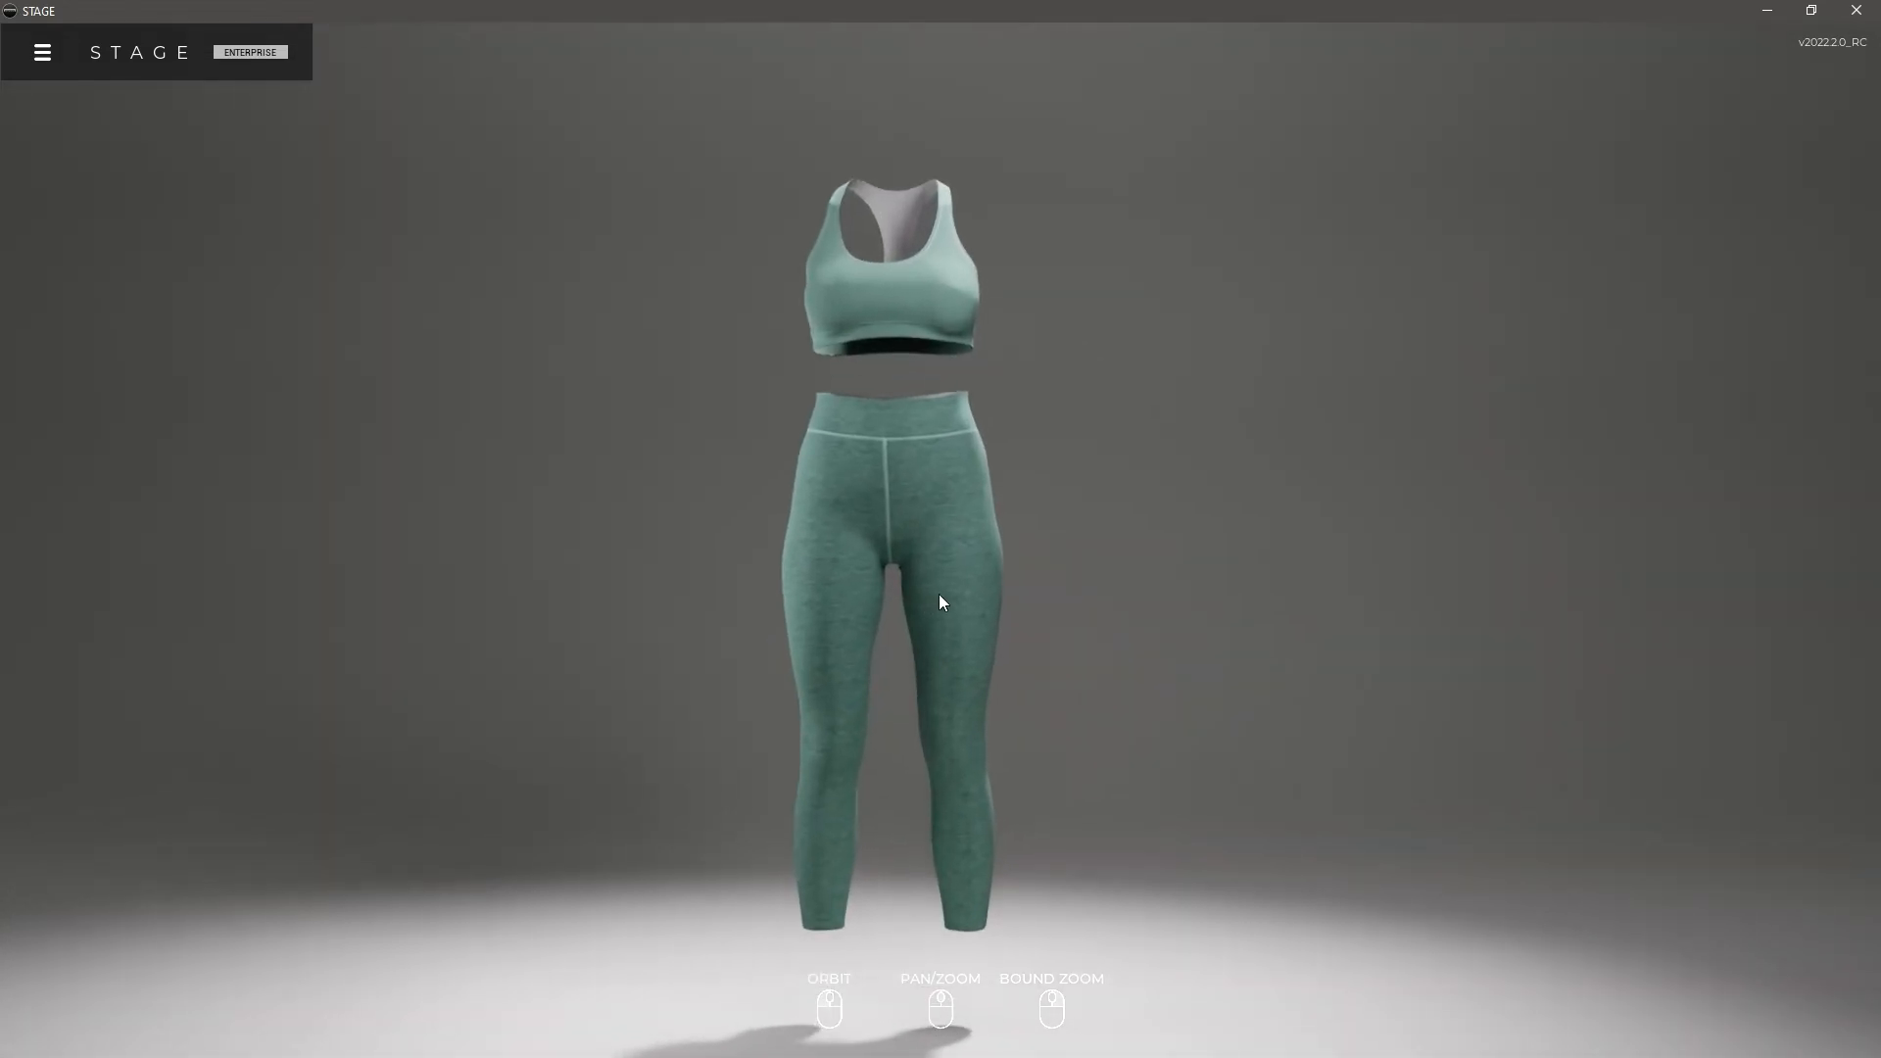
click(43, 55)
mouse_move(59, 169)
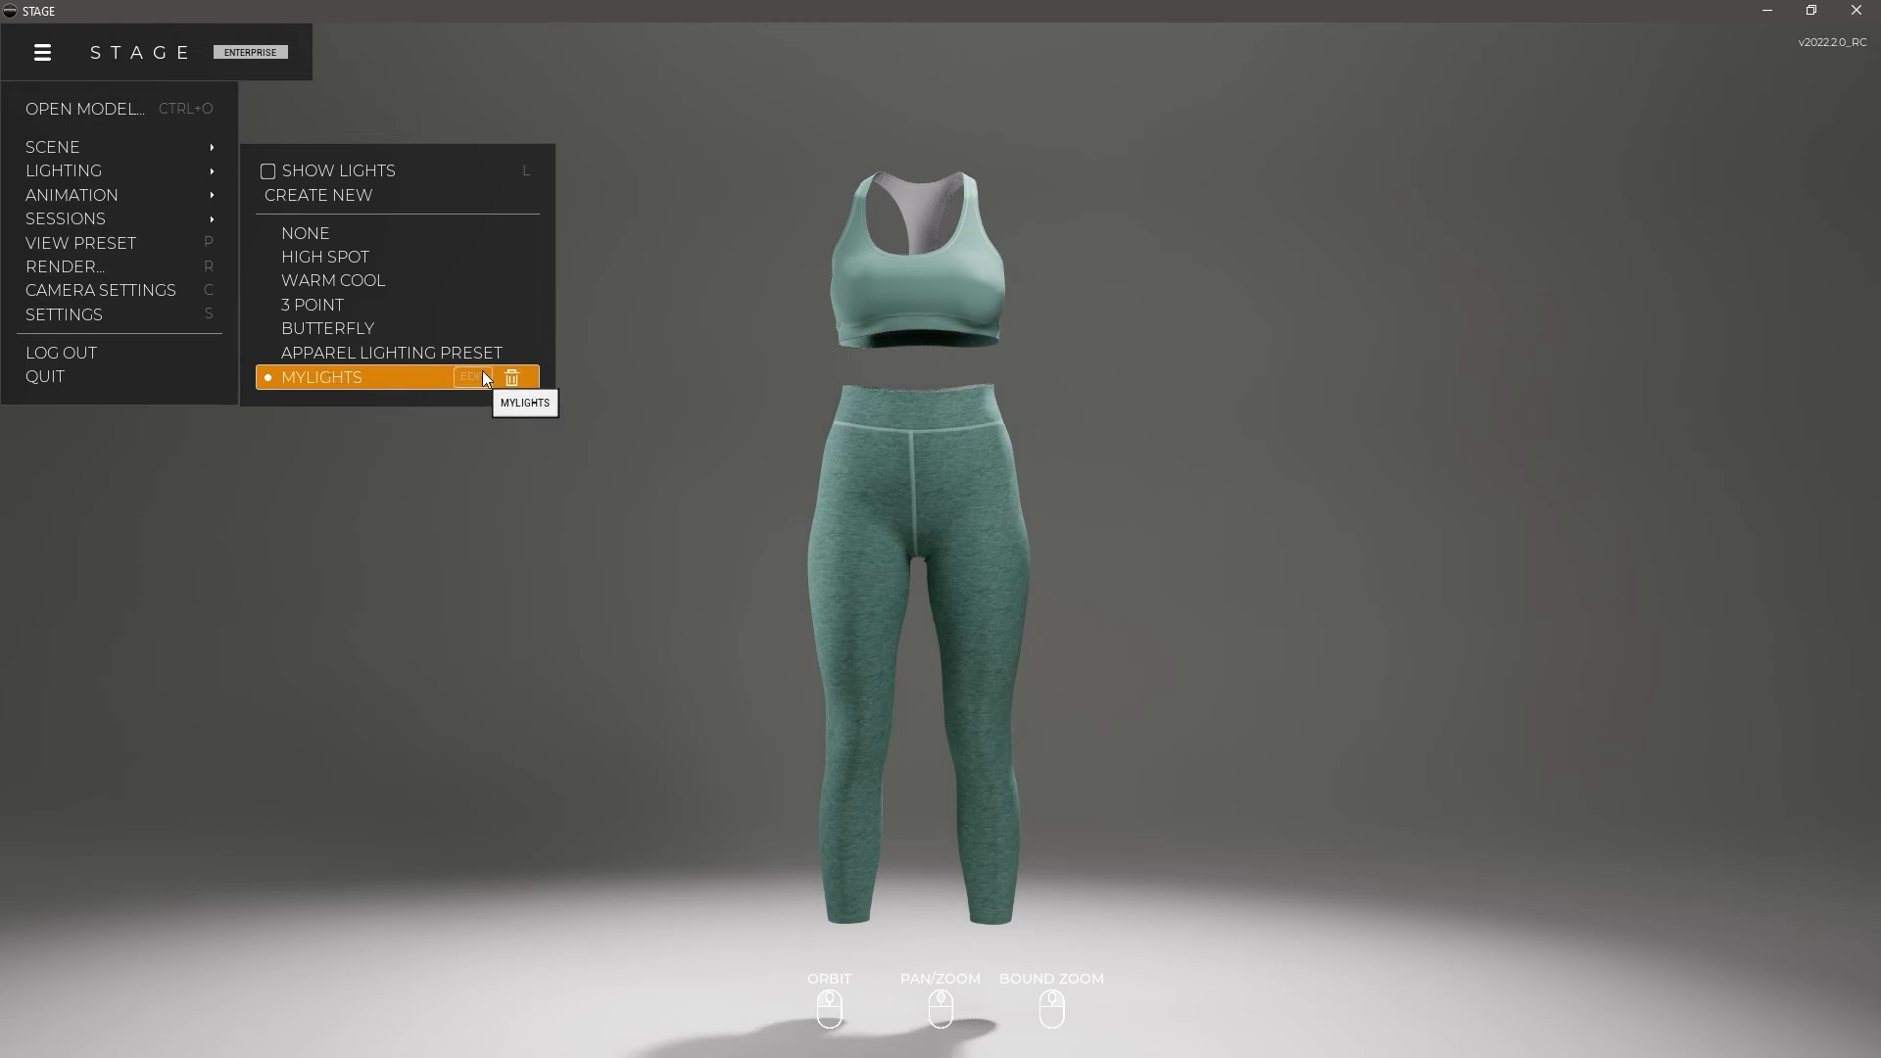
click(415, 489)
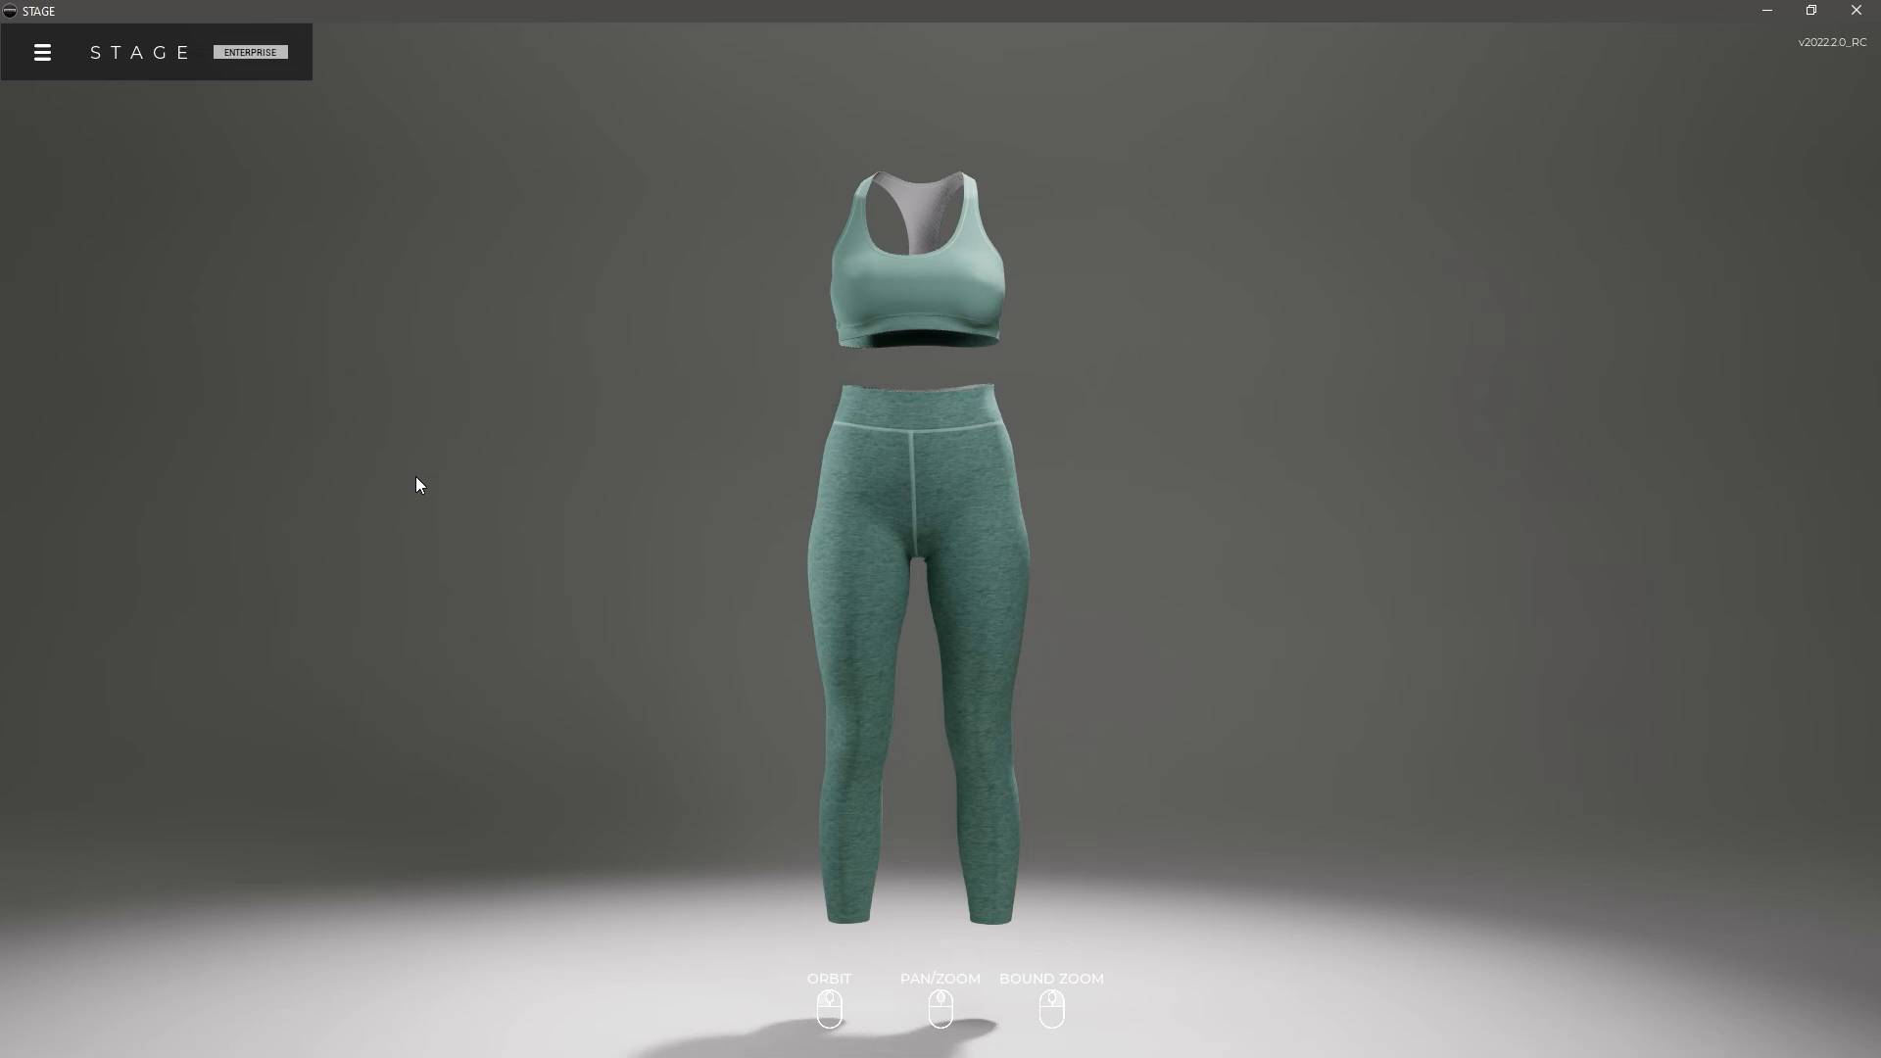
drag(697, 584, 736, 582)
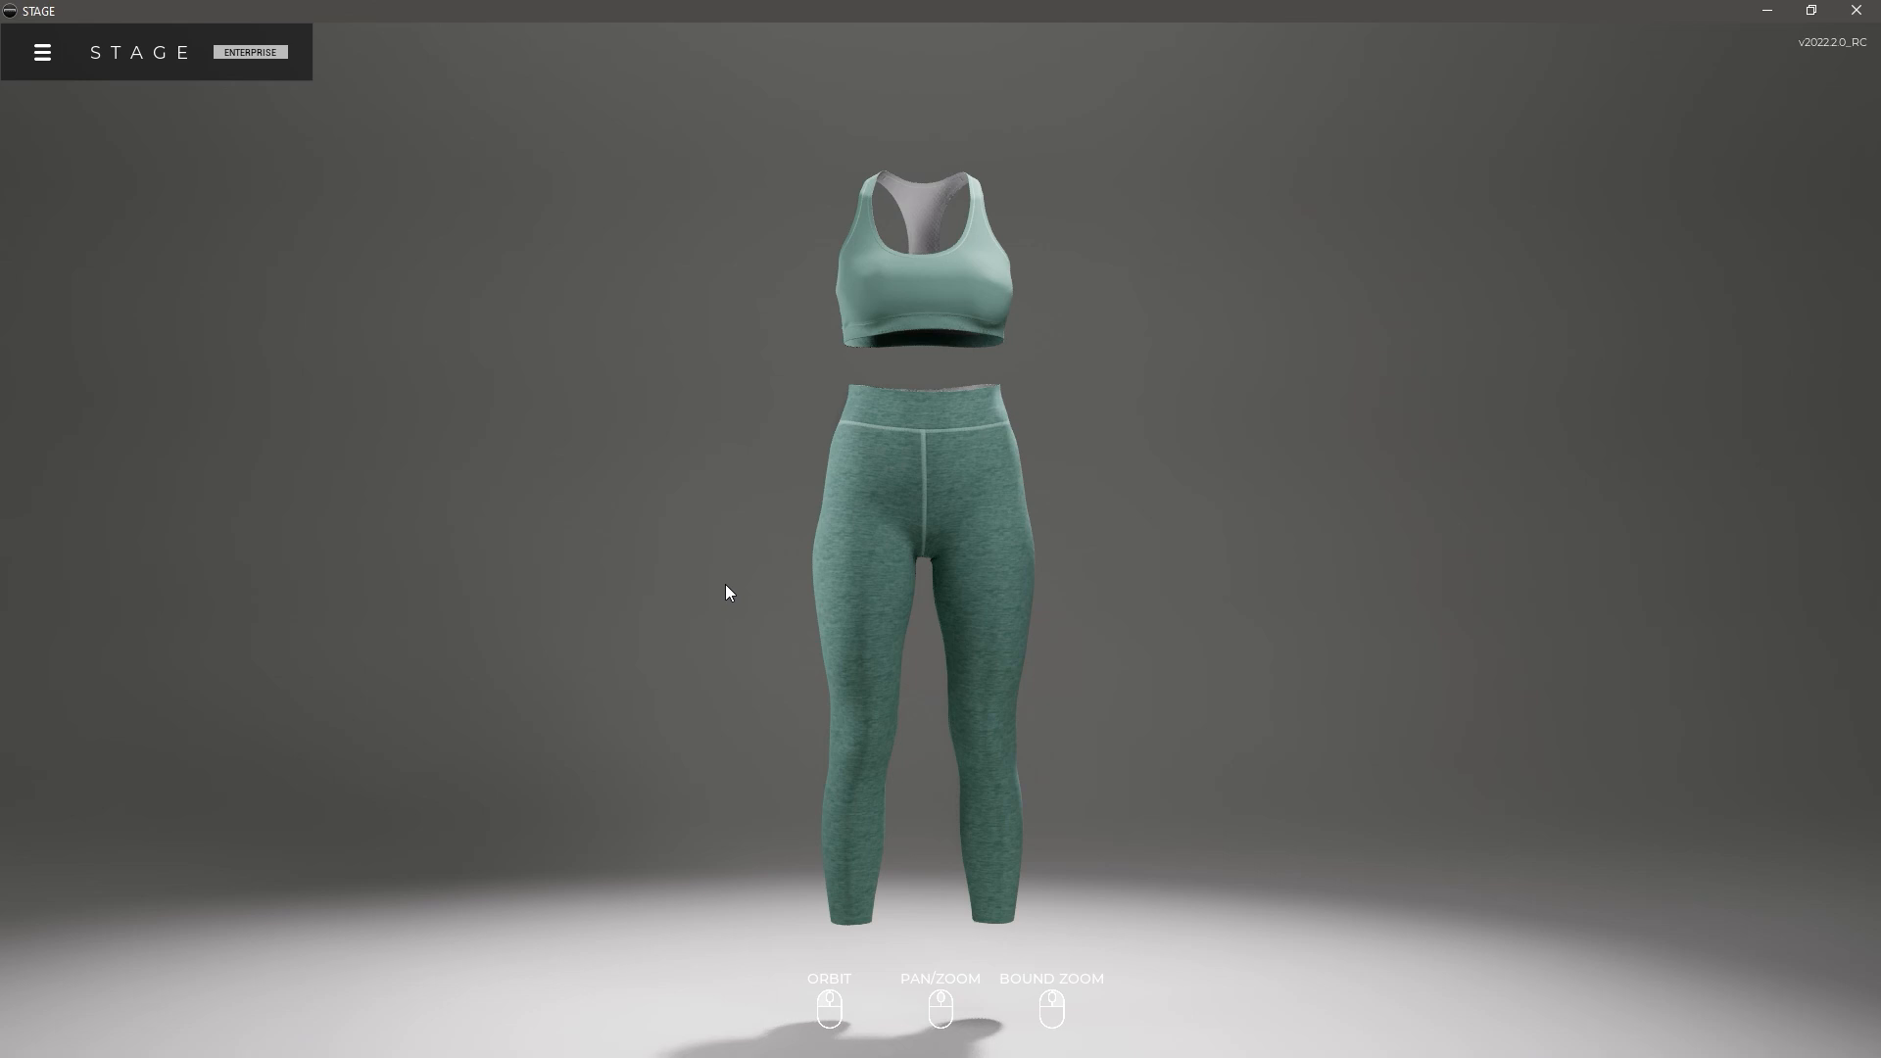
mouse_move(1001, 578)
mouse_down()
mouse_move(895, 566)
mouse_move(1011, 608)
mouse_up()
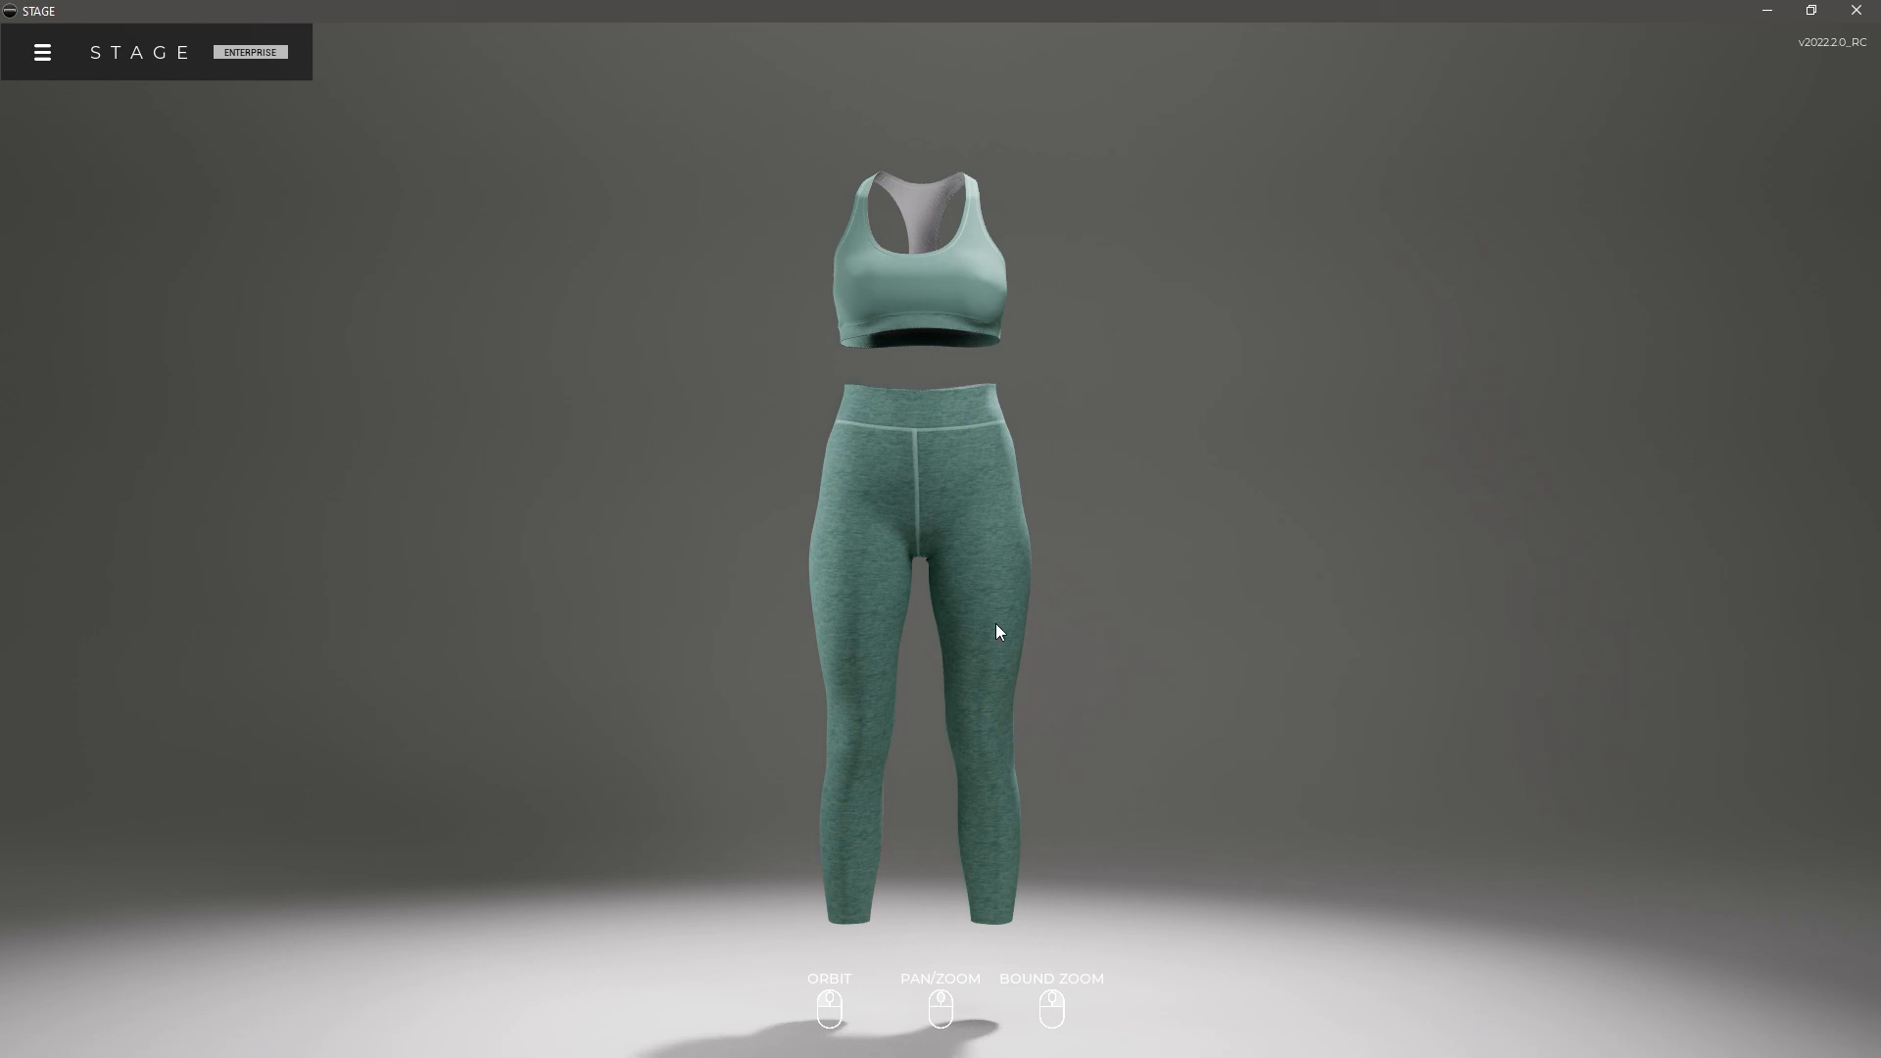
drag(996, 623, 1020, 617)
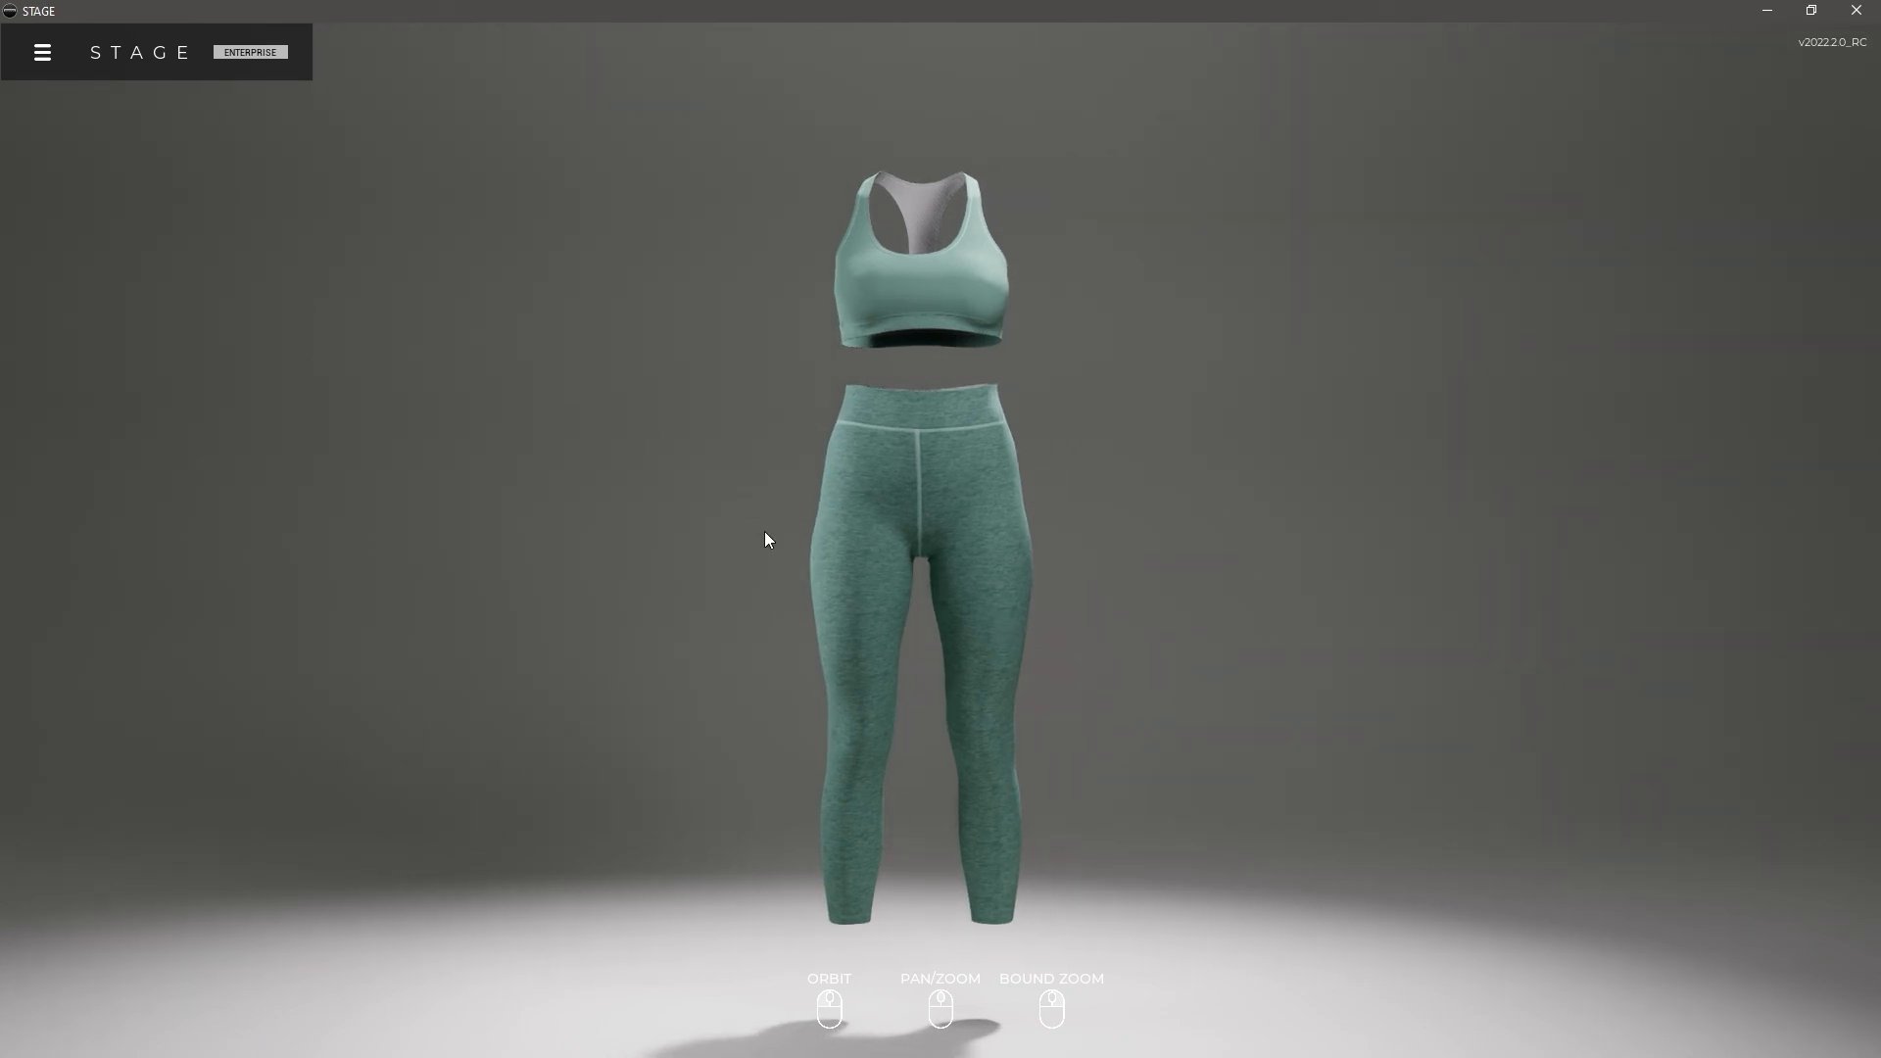